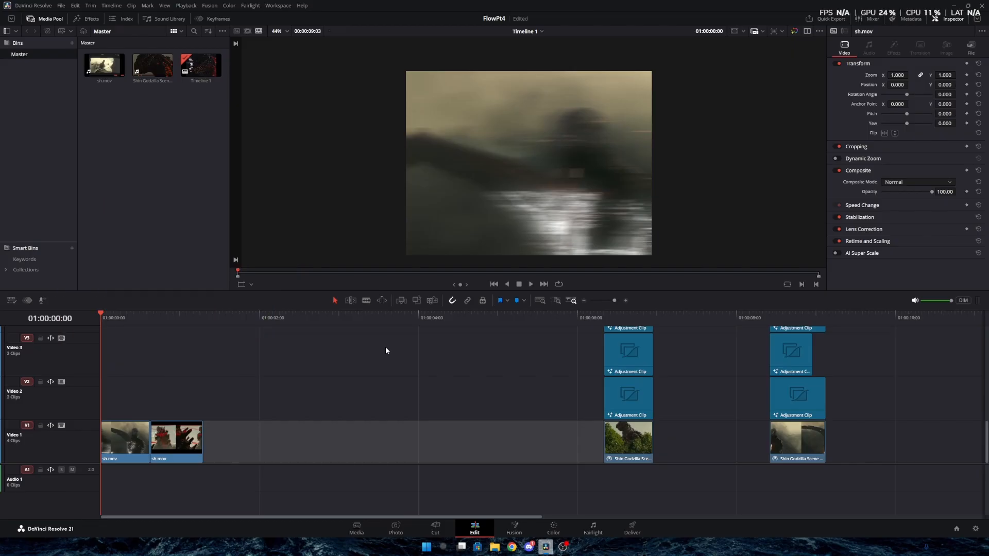
- Play back the two opening clips on Video 1 and inspect the frame at 01:00:02:12
right_click(334, 390)
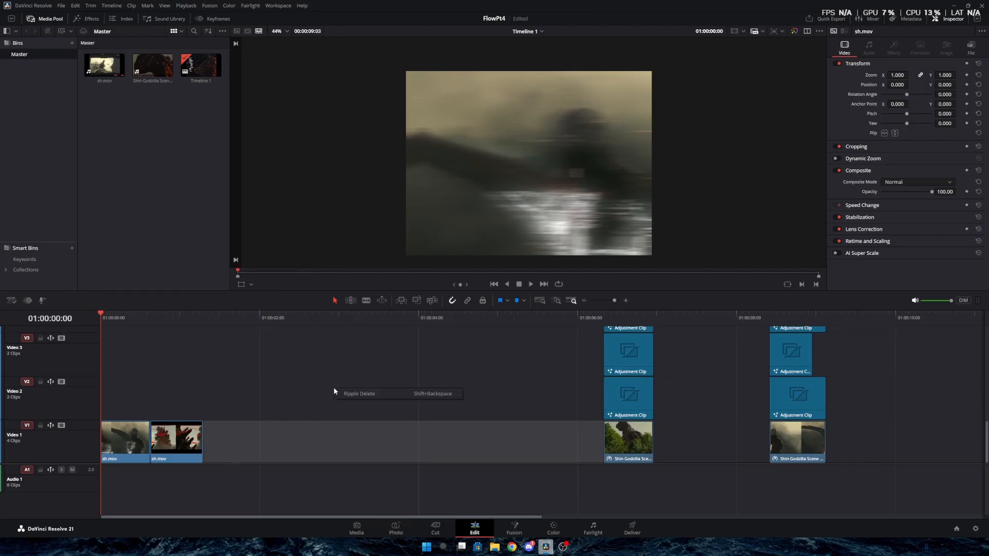
click(313, 398)
click(405, 384)
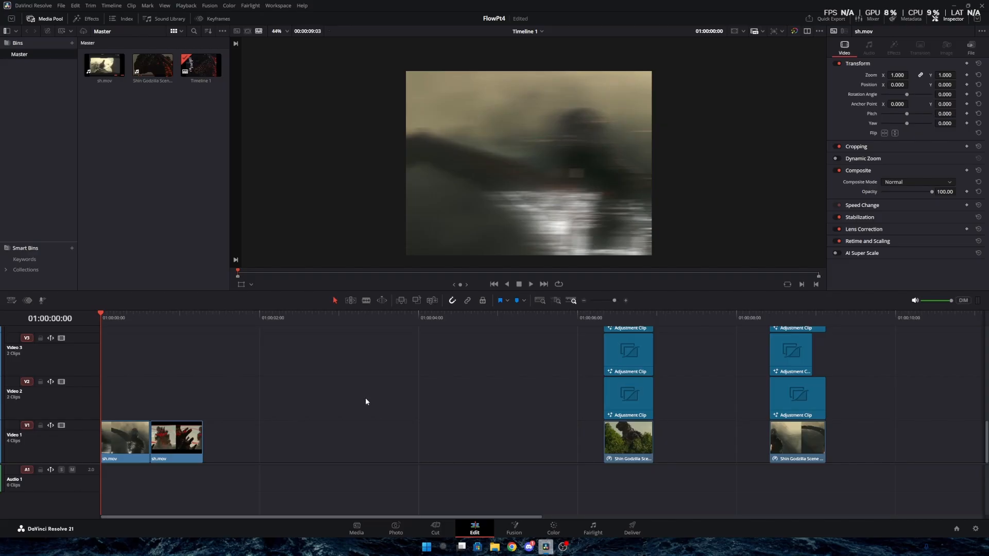
key(space)
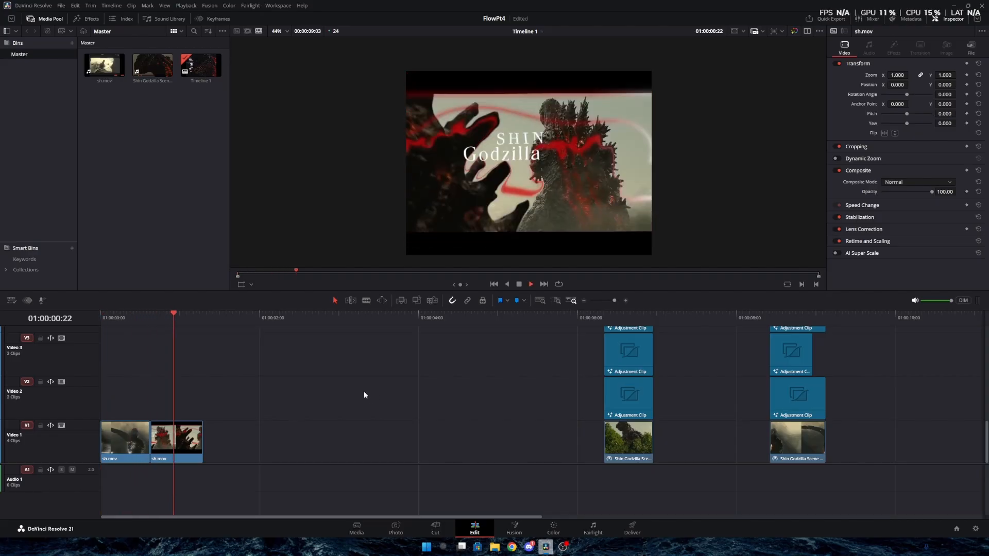
key(Home)
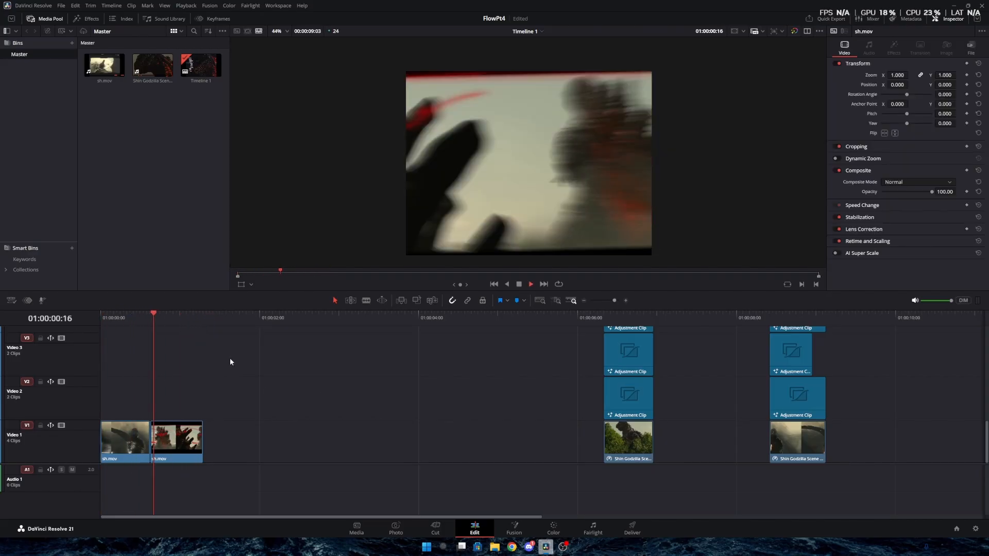
key(space)
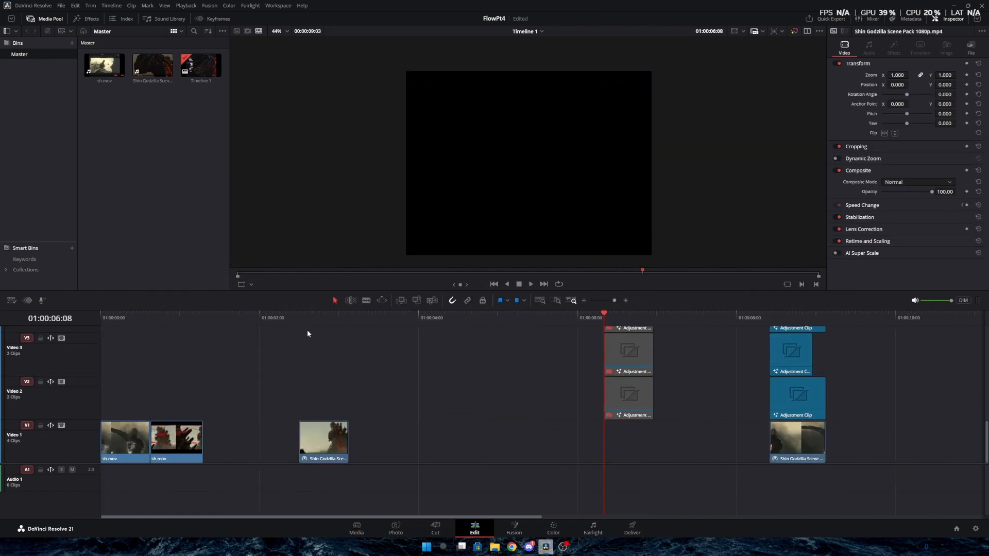
click(298, 319)
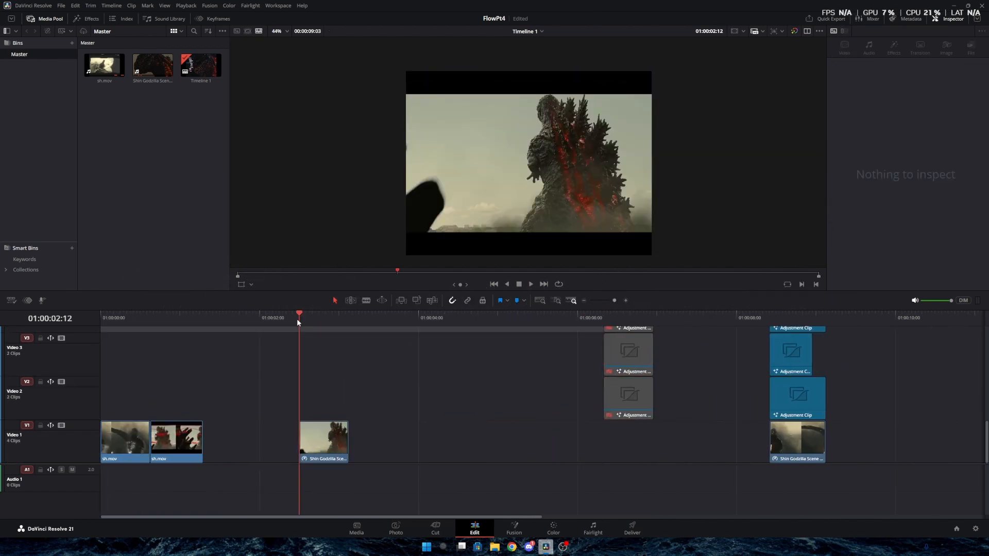
click(330, 439)
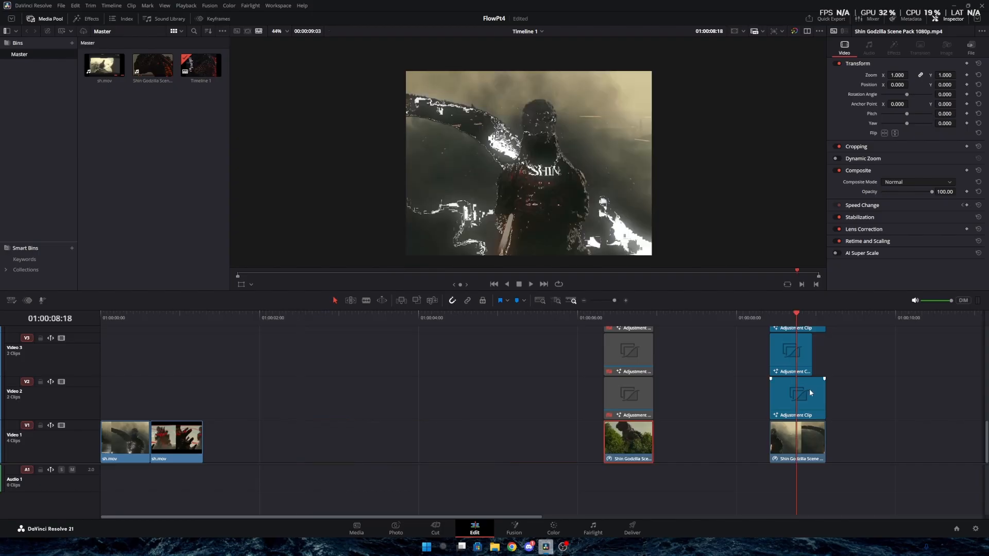
- Enable the Video 2 adjustment clip above the last scene clip and move it aside to the empty end of the track
scroll(710, 390, right, 5)
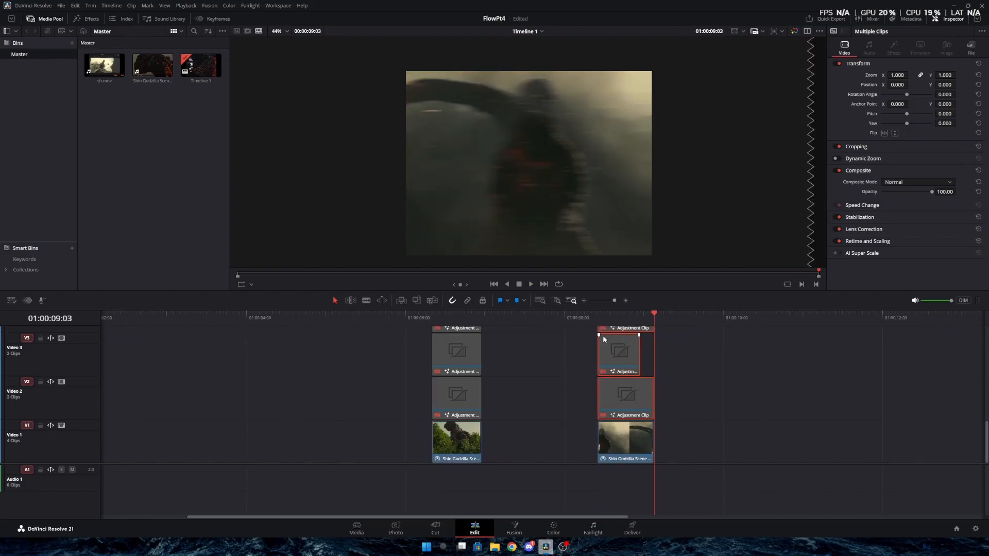
scroll(520, 448, right, 4)
click(520, 449)
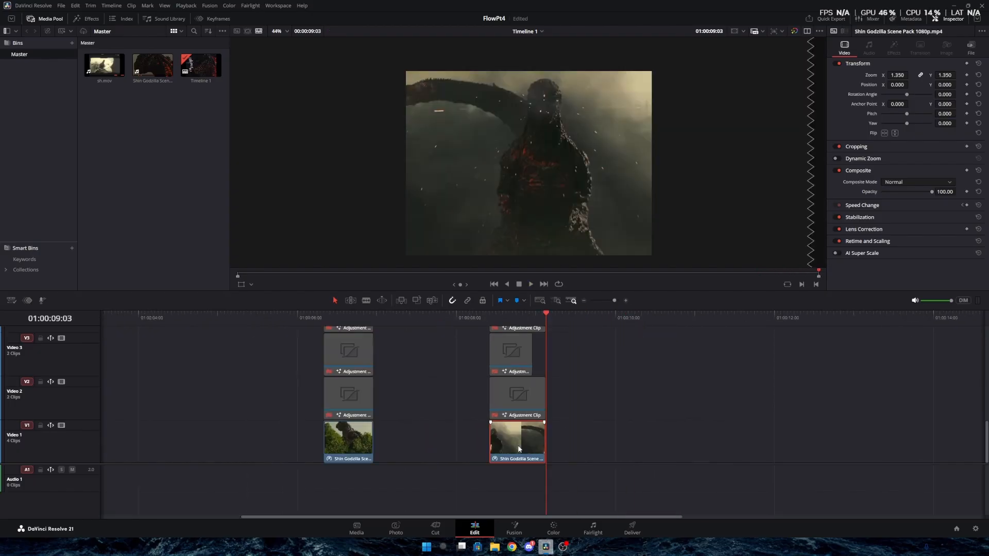
right_click(519, 448)
click(536, 331)
click(516, 394)
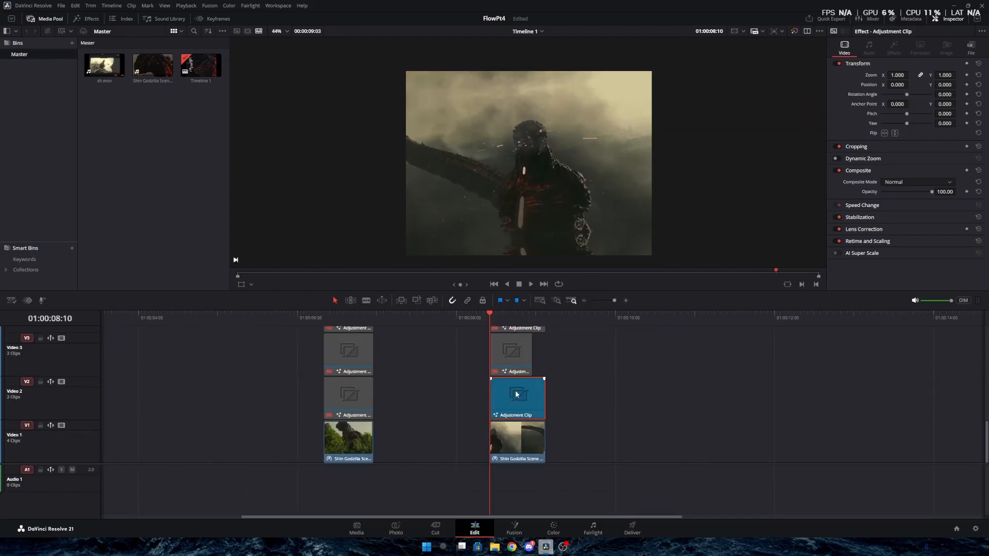
drag(518, 404, 869, 404)
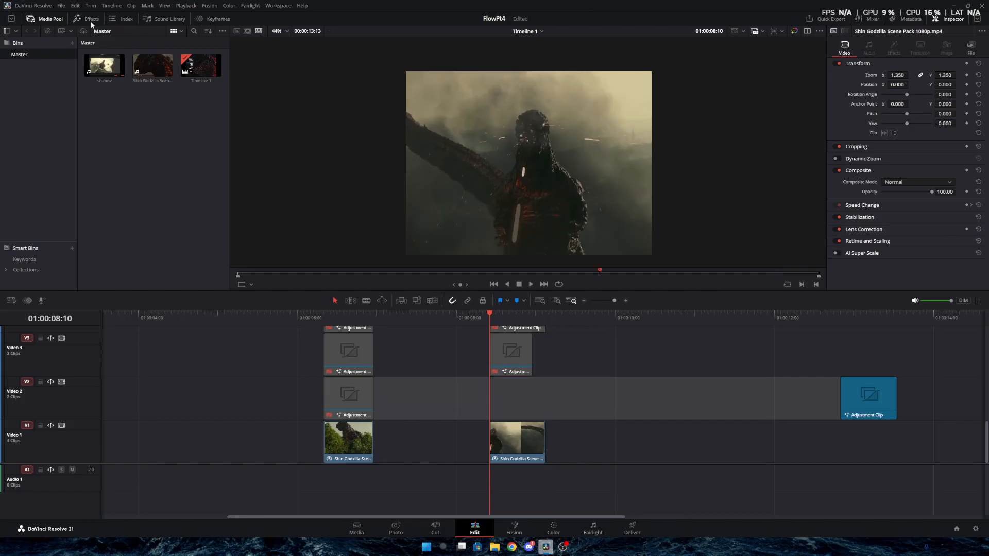
- Add a new adjustment clip on Video 2 directly above the last scene clip, matching that clip's length
click(91, 20)
click(48, 86)
click(41, 95)
drag(125, 59, 453, 397)
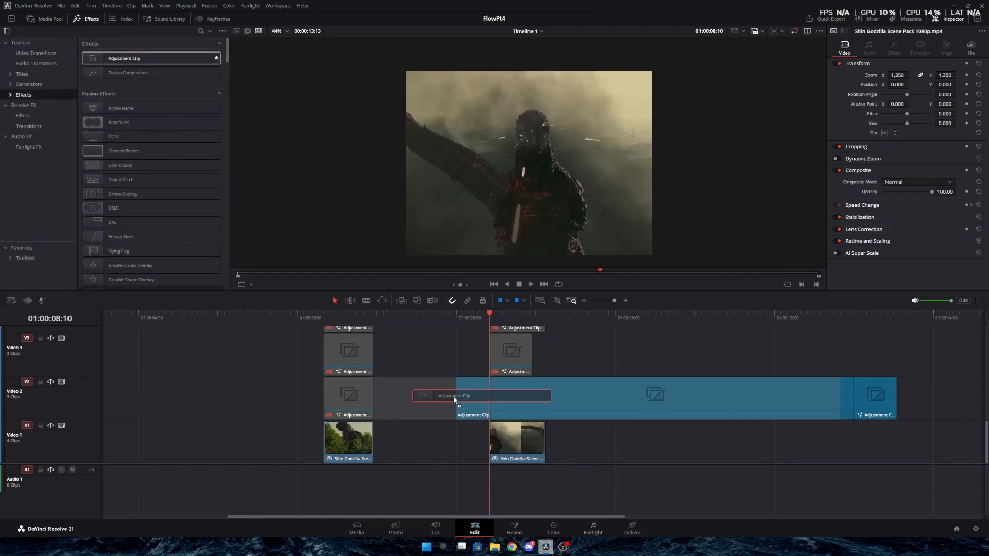
drag(454, 398, 429, 397)
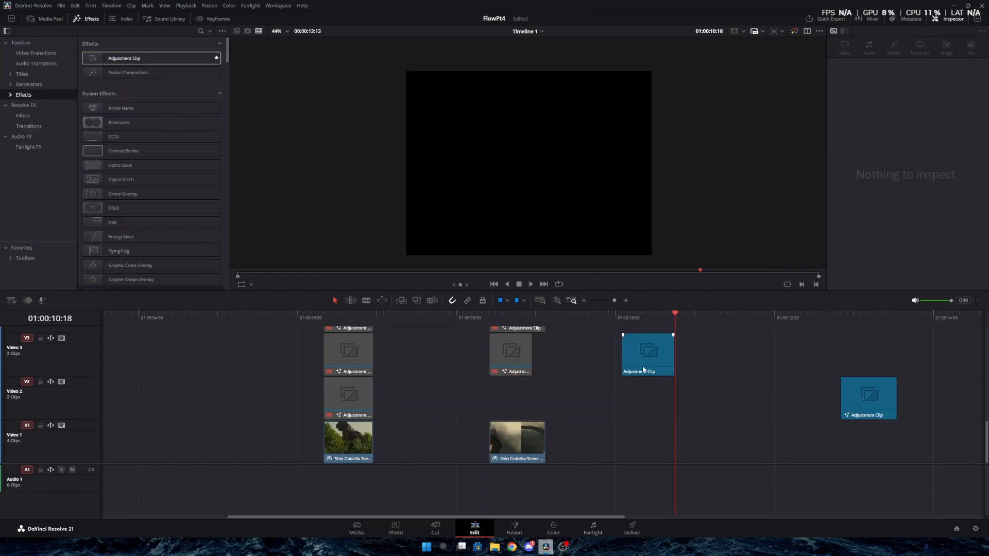
drag(643, 367, 545, 390)
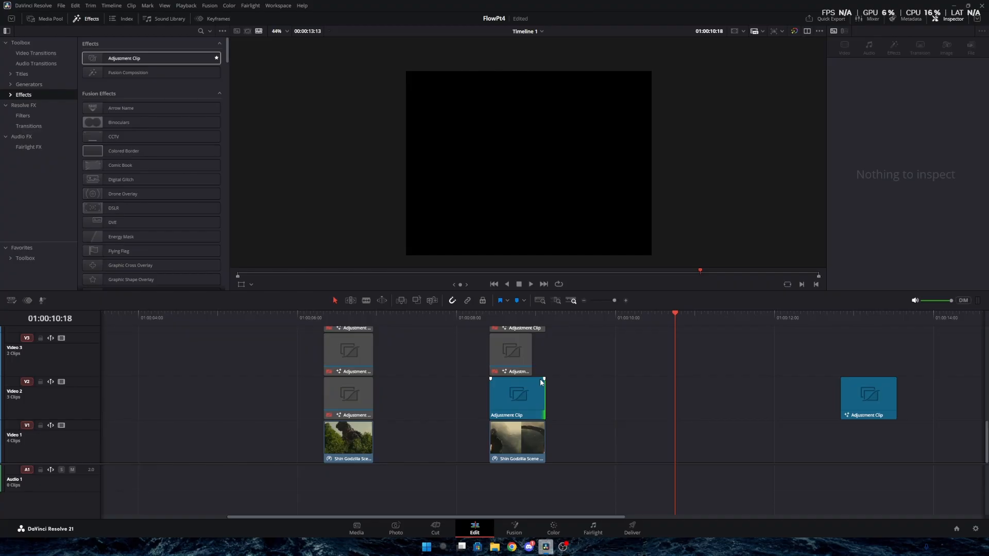
- Open the new adjustment clip in Fusion and add a Transform node between the Adjustment Clip and MediaOut1 nodes
click(504, 317)
key(shift+5)
key(shift+space)
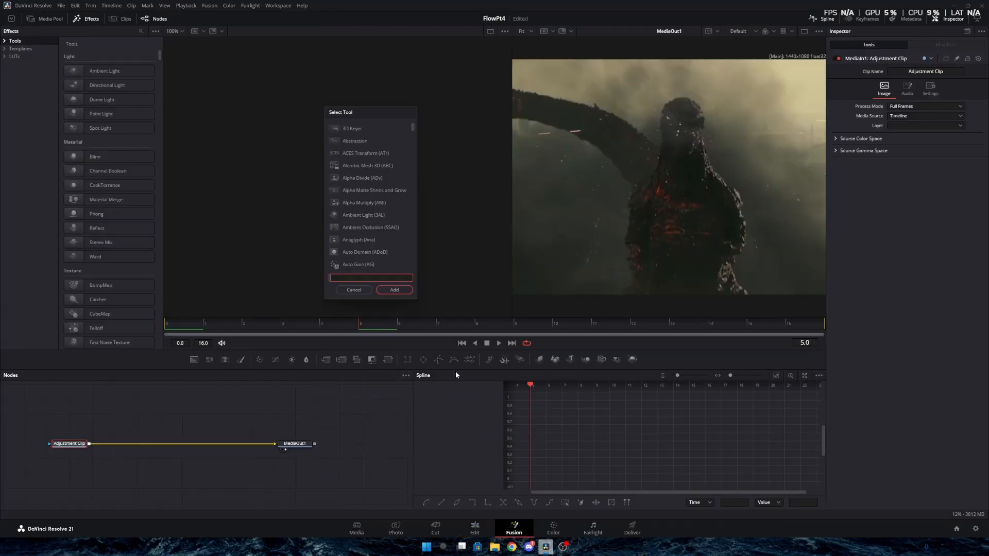
text(transf)
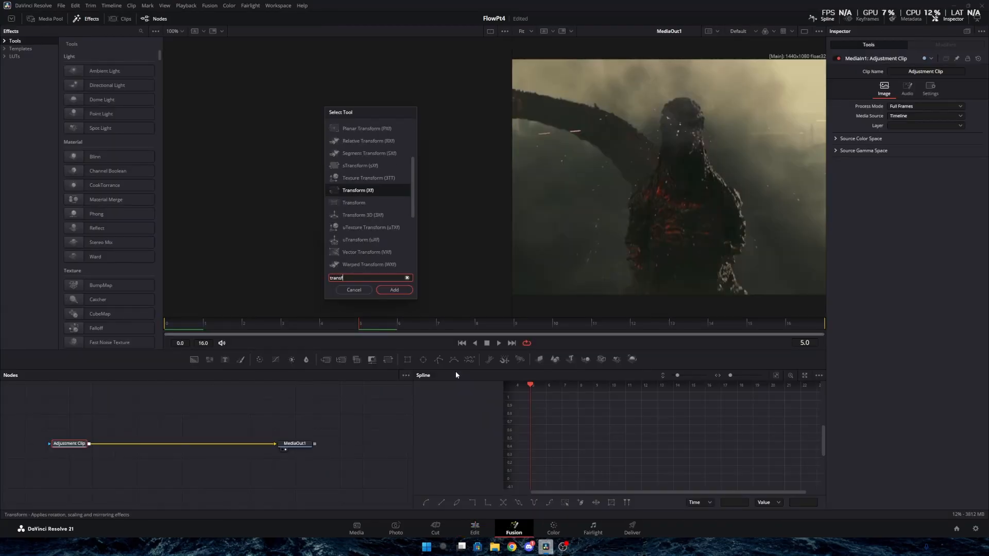
key(Return)
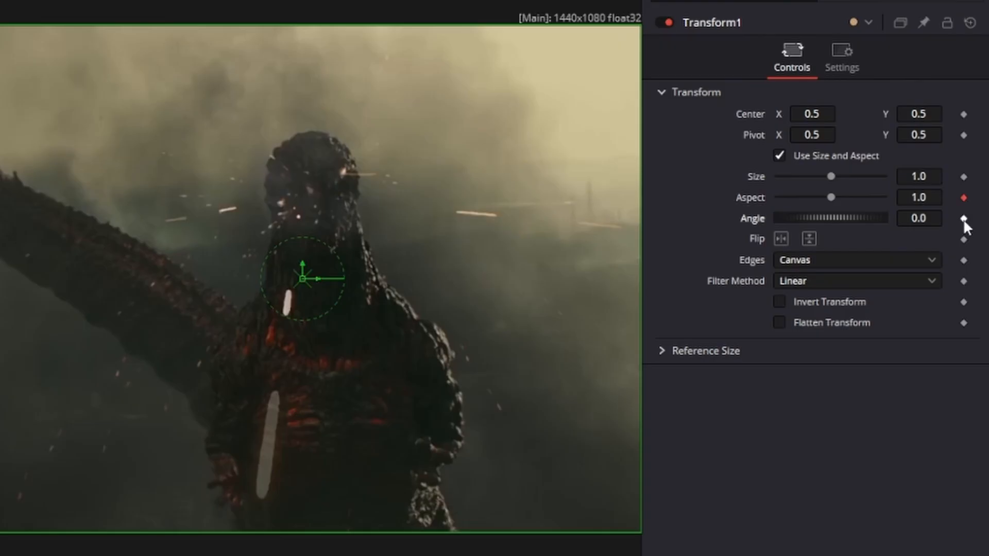
- Keyframe the Transform's Aspect and Angle at frames 0 and 9, keeping Aspect 1.0 and Angle 0.0
click(963, 219)
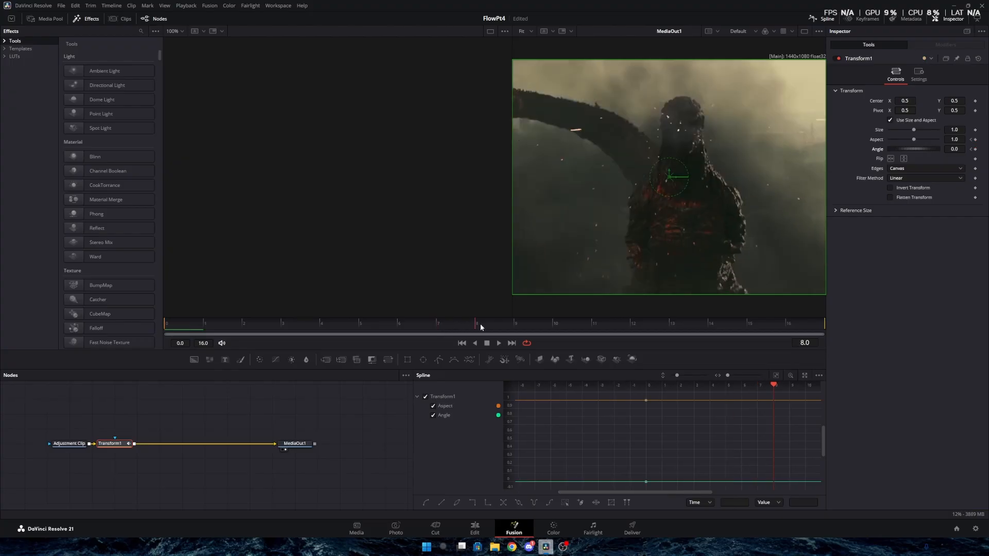
click(518, 325)
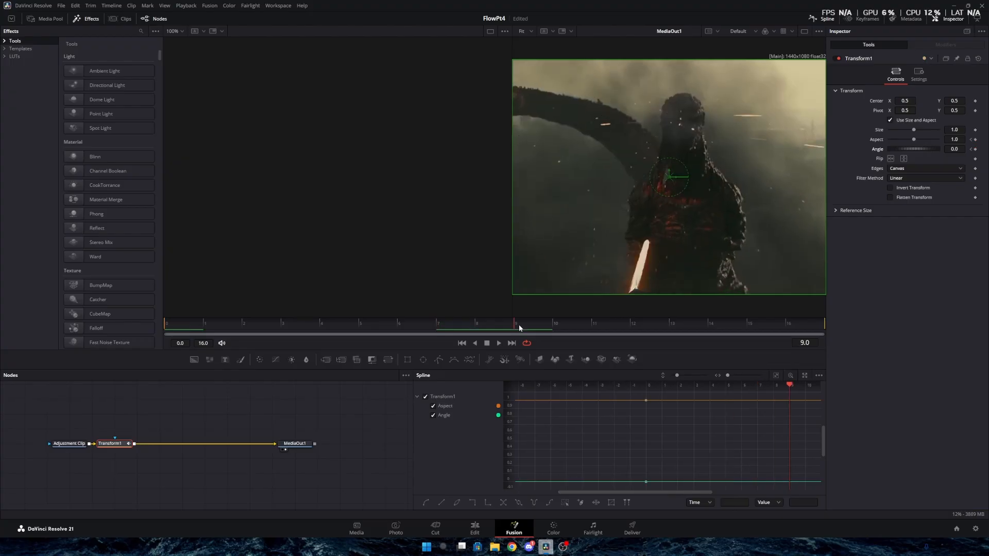
click(976, 149)
click(976, 139)
- At frame 0, set the Transform's Angle to 4.3 and Aspect to 0.841, with Edges set to Mirror
drag(442, 318, 441, 324)
drag(427, 331, 165, 331)
drag(953, 149, 967, 148)
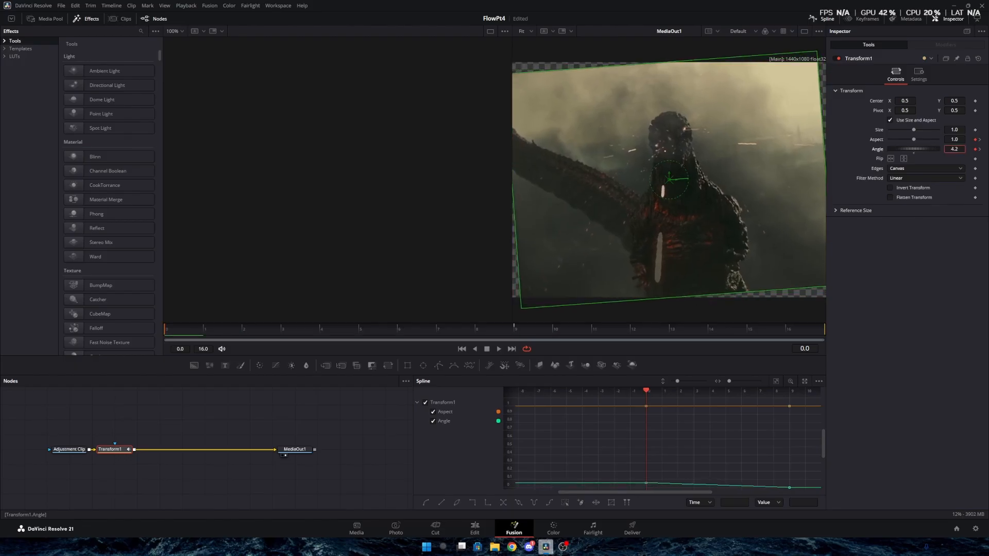
click(931, 168)
click(909, 208)
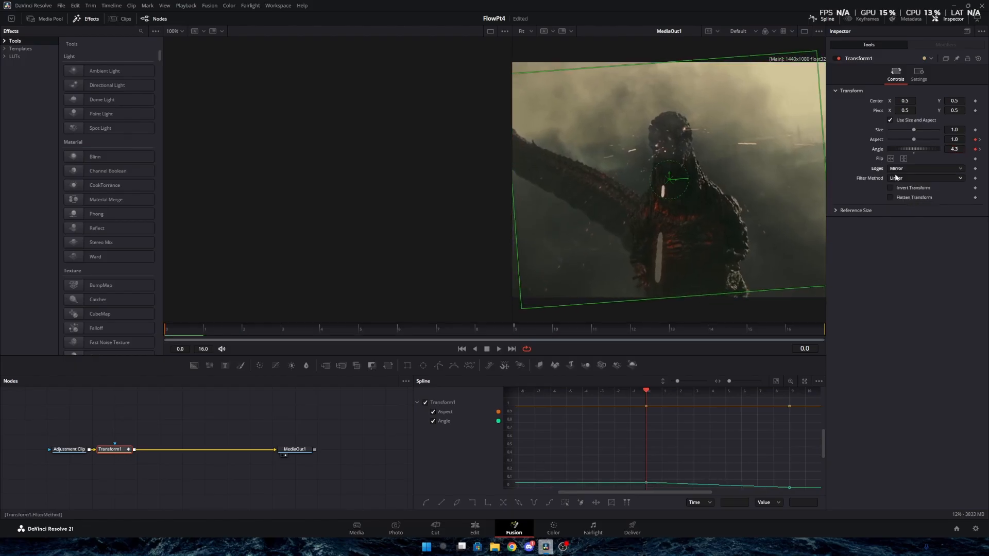
drag(956, 139, 945, 139)
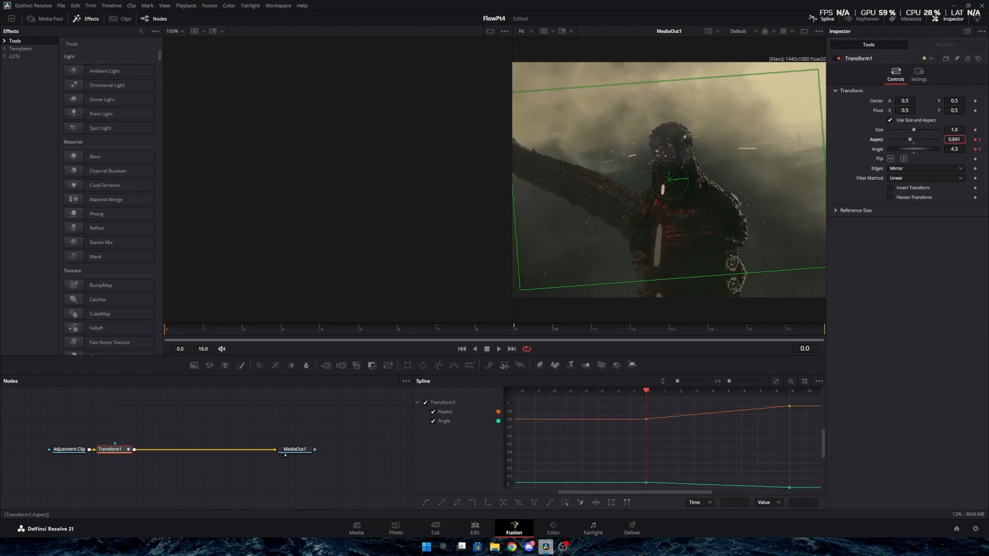
- Isolate the Aspect curve in the spline editor and shape it into a fast start with a long, gentle ease-out
click(433, 421)
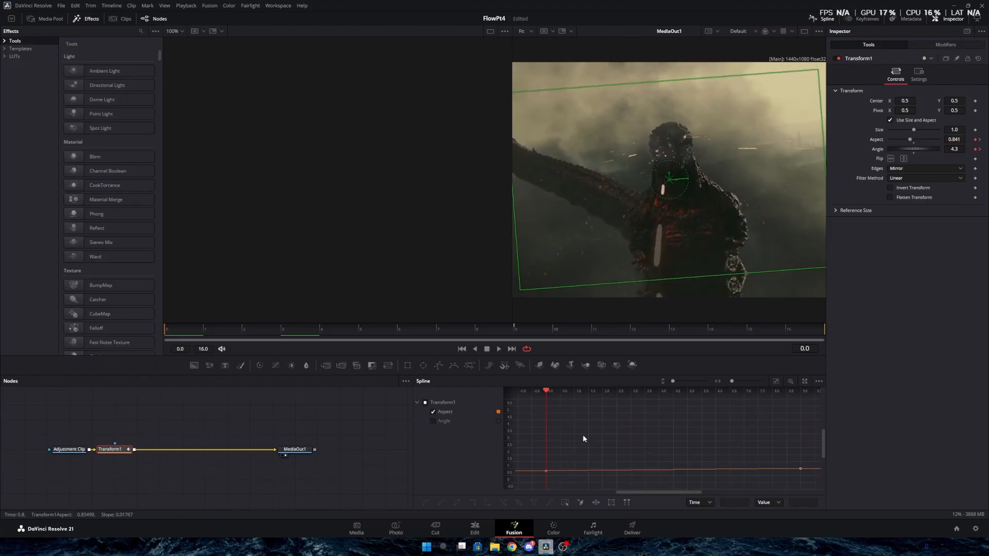
click(775, 381)
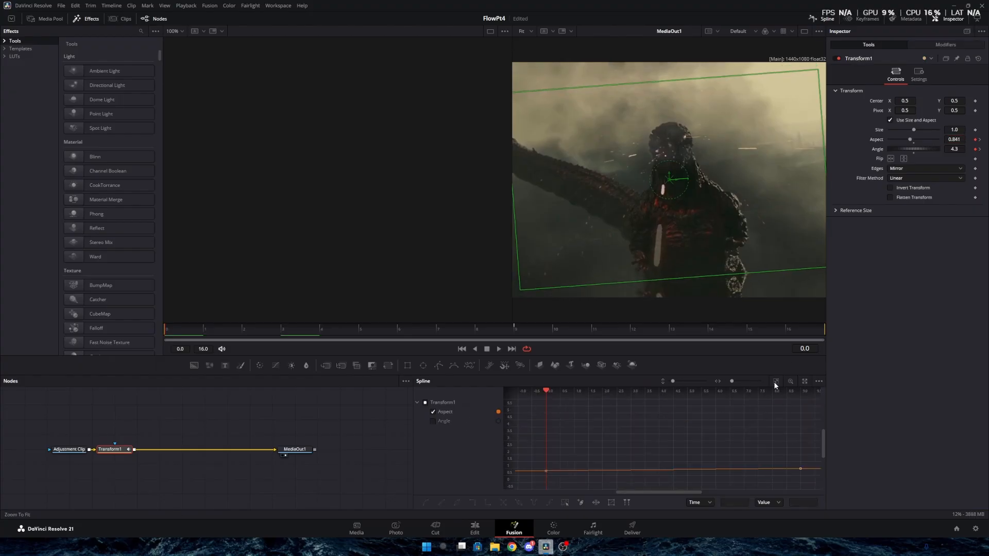
click(564, 504)
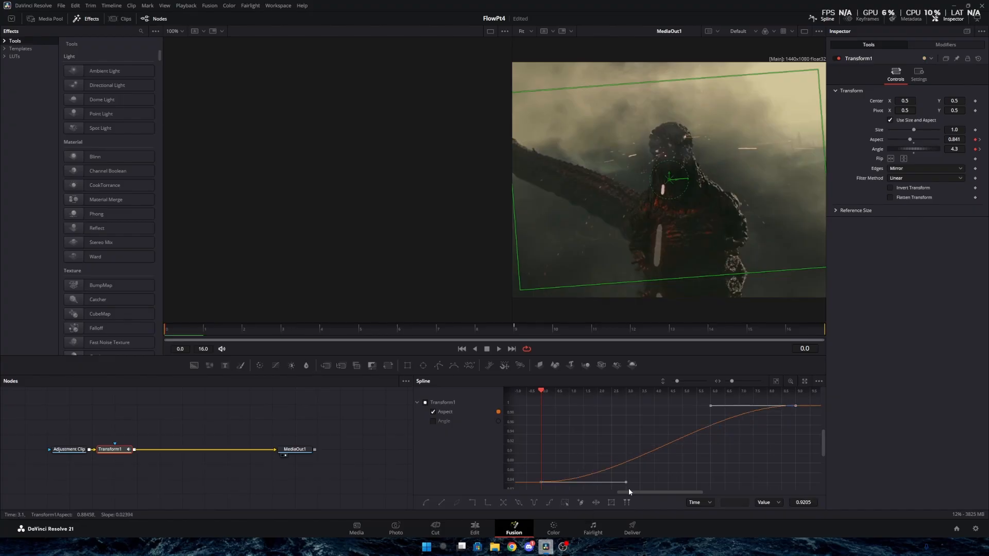
drag(625, 484, 577, 422)
drag(708, 409, 606, 412)
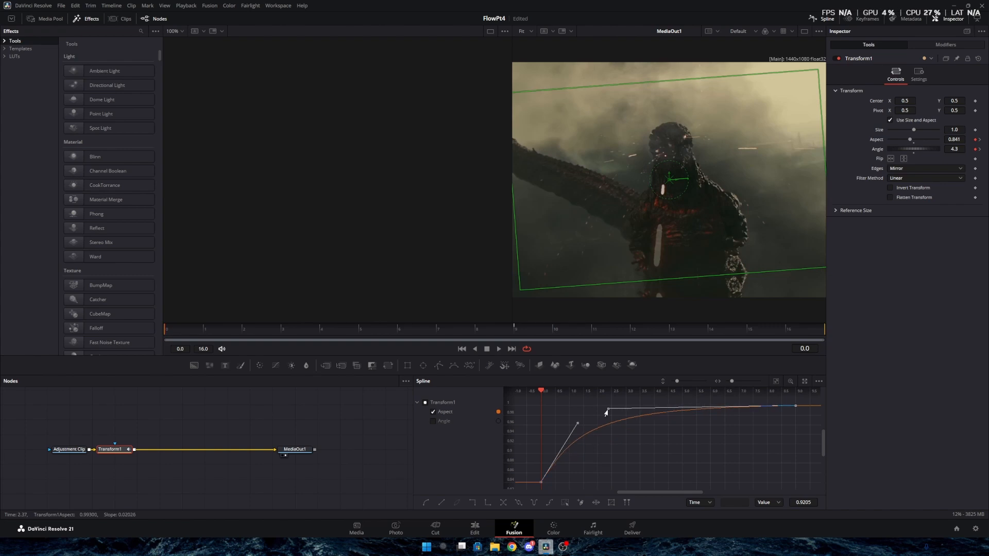
- Show only the Angle curve, smooth its keyframes, and shape it into a steep initial drop with a long ease-out
click(433, 421)
click(433, 412)
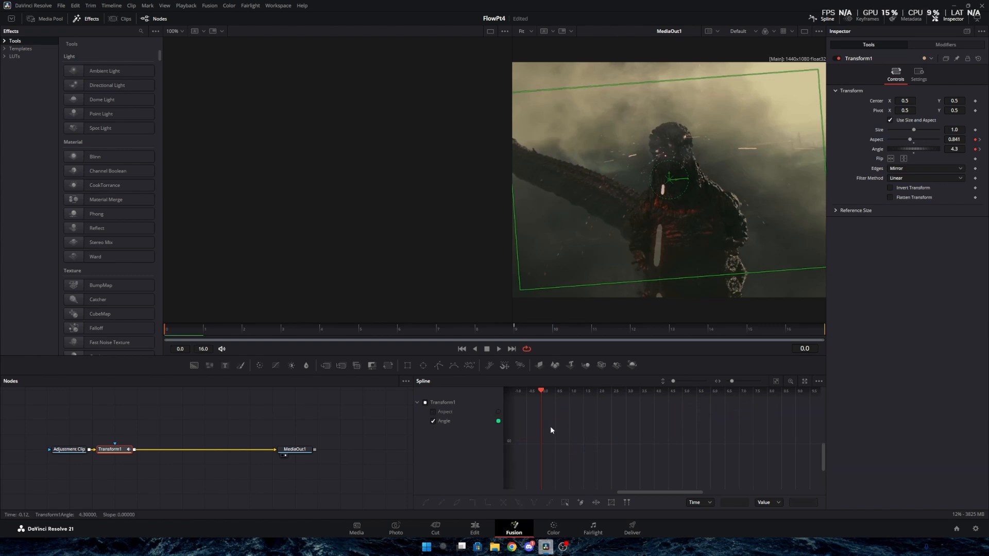
key(ctrl+a)
key(f)
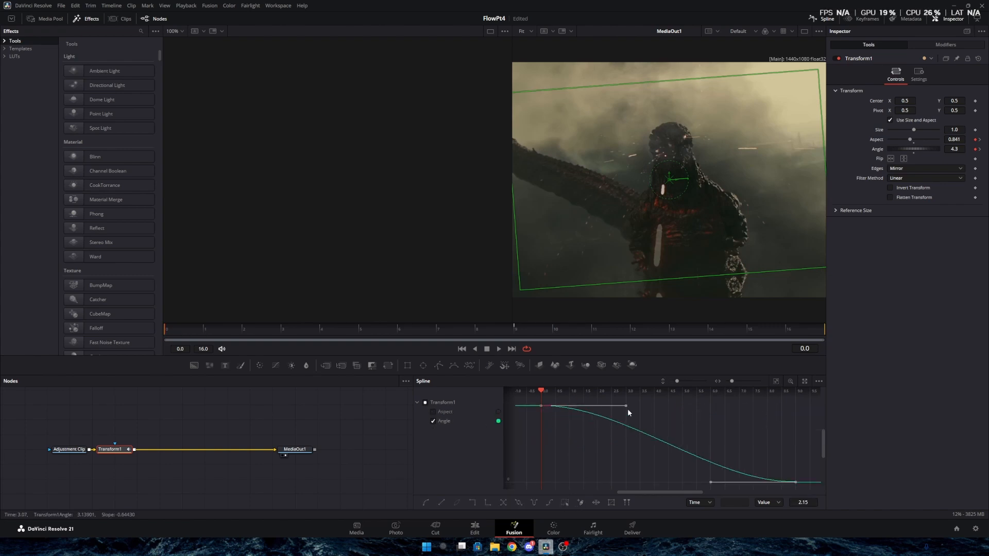
drag(626, 407, 567, 458)
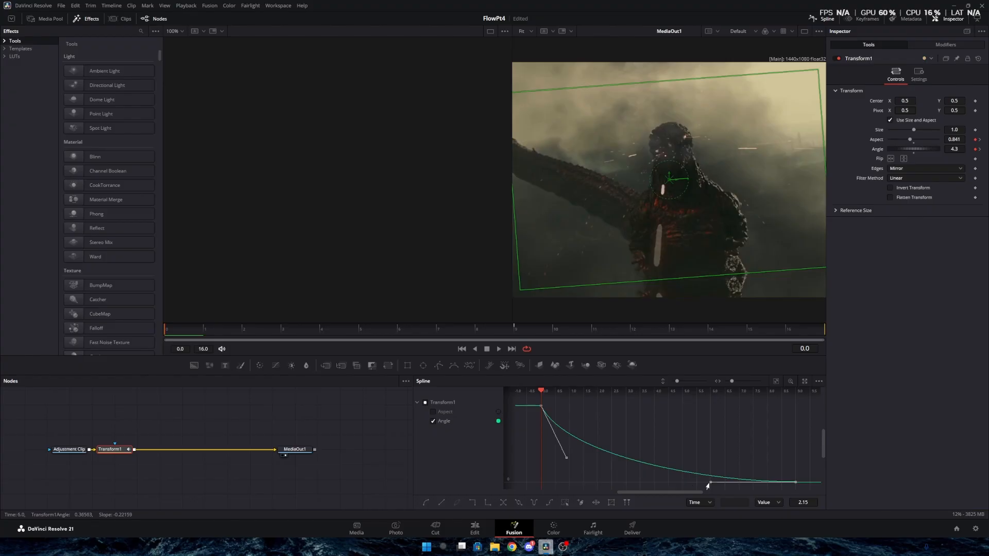
drag(709, 483, 586, 473)
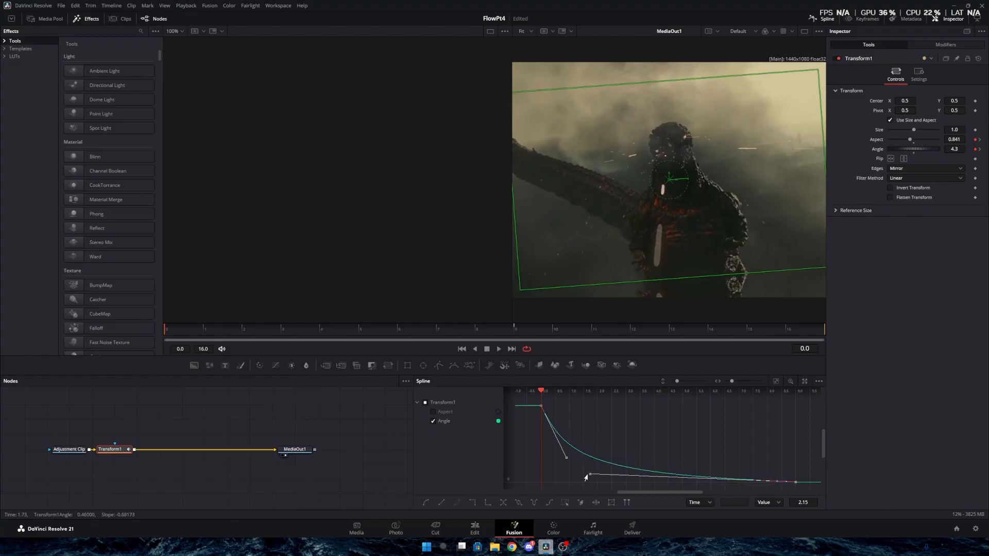
- Return to the Edit page and play back the last scene clip repeatedly to review the Transform animation
click(475, 529)
click(477, 319)
click(524, 385)
key(space)
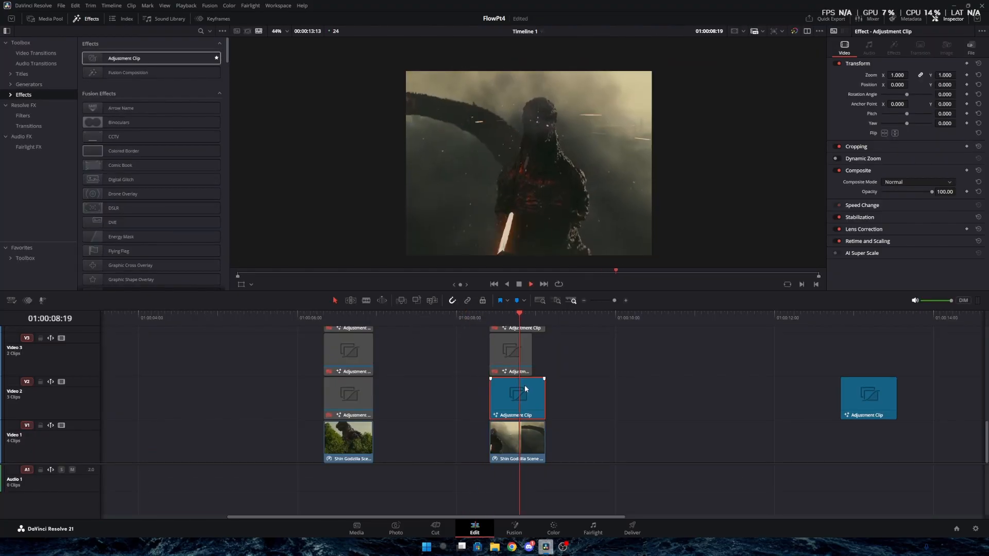
click(463, 318)
key(space)
click(502, 317)
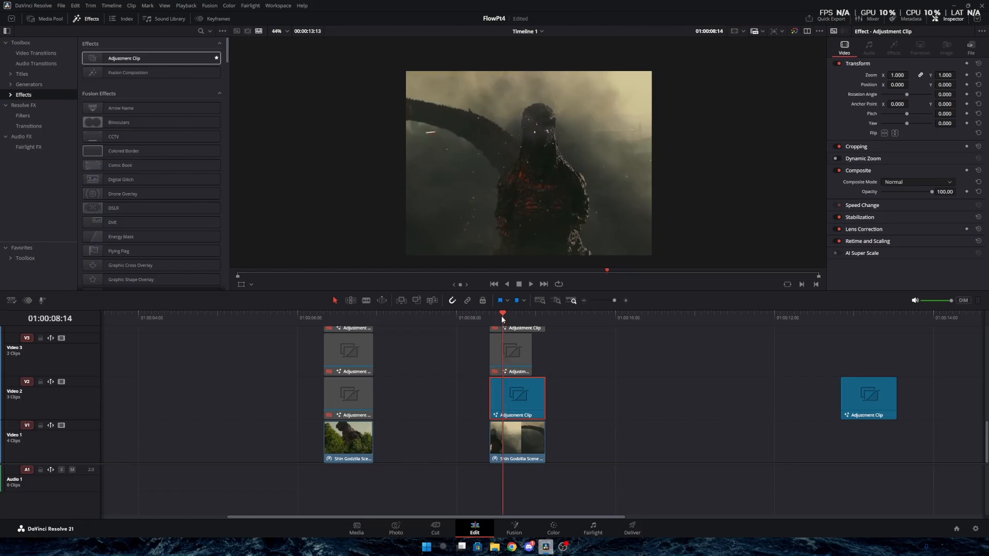
key(space)
drag(502, 317, 465, 320)
key(space)
key(space)
key(space)
key(space)
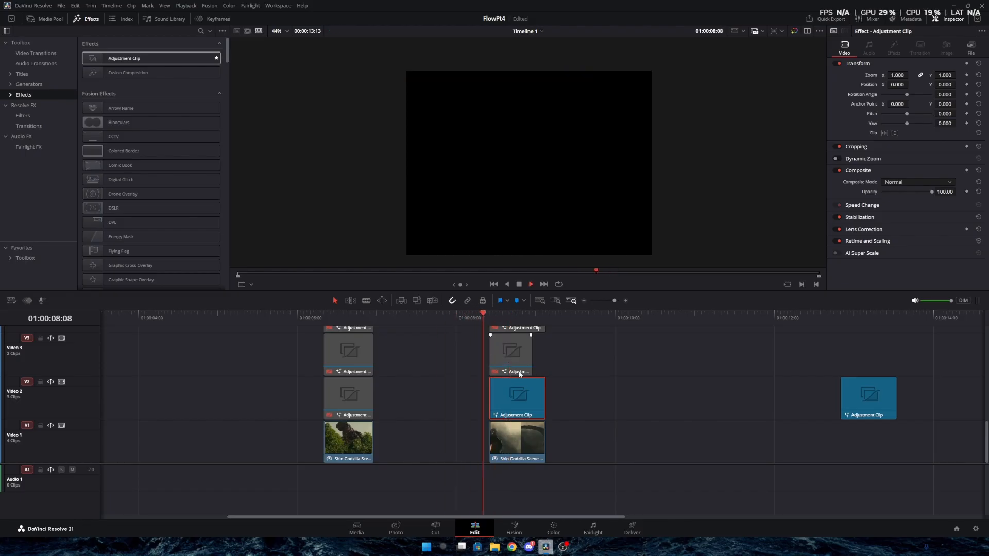
- Reopen the Video 2 adjustment clip in Fusion and add keyframes for the Transform's Center and Pivot at frame 11
right_click(526, 415)
click(539, 403)
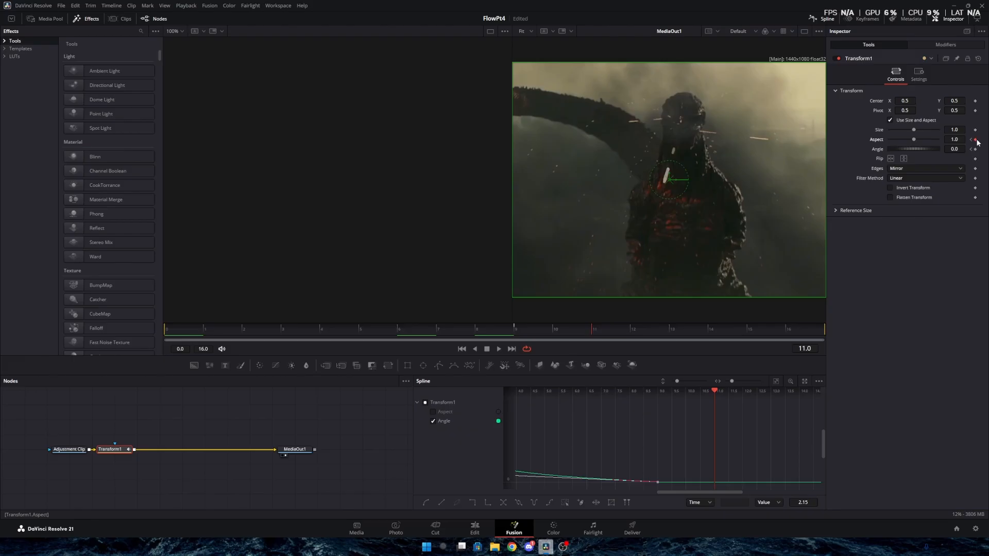
click(976, 101)
click(975, 111)
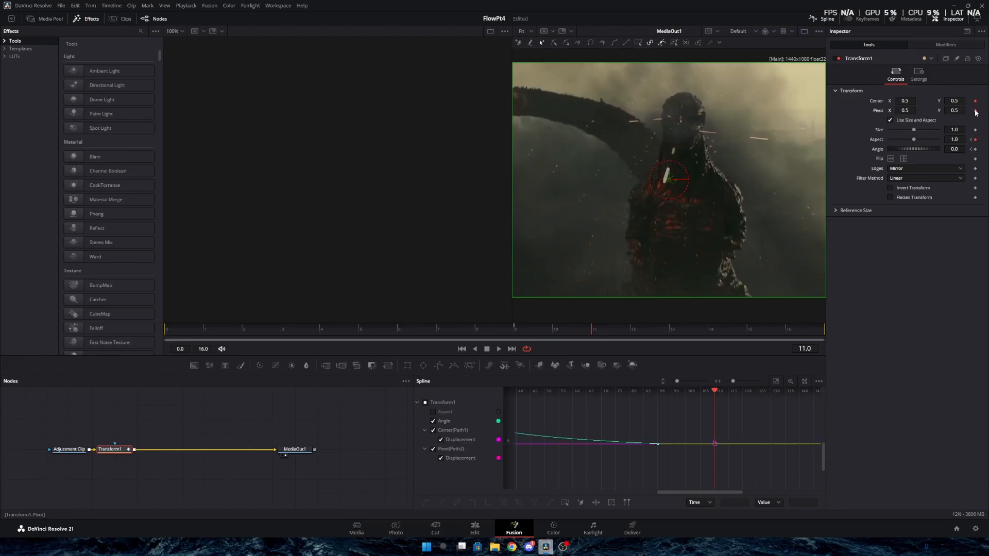
- At frame 16, keyframe the Transform's Pivot and Center, setting Aspect to 0.704, Center Y to 0.318 and Pivot Y to 0.194
click(800, 329)
click(976, 112)
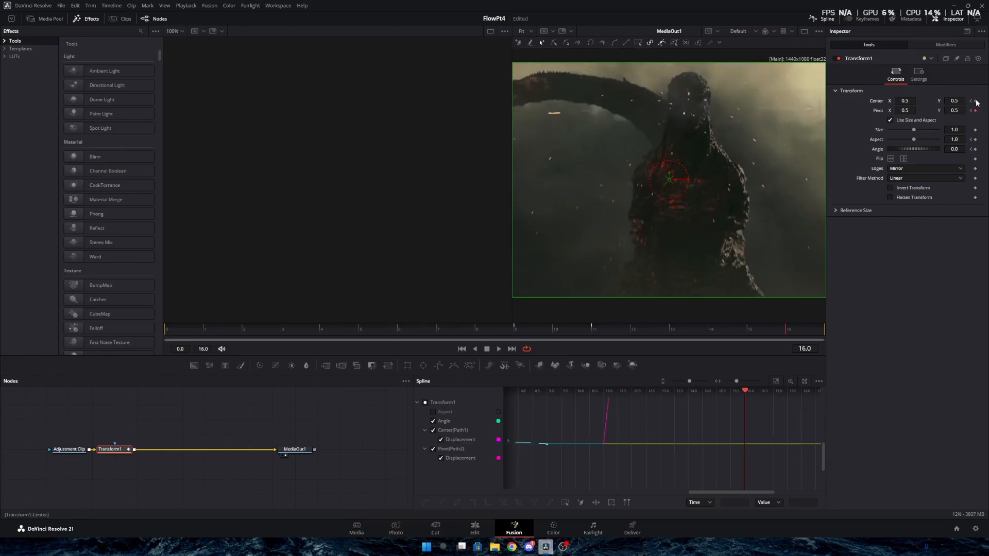
click(976, 101)
drag(958, 141, 884, 141)
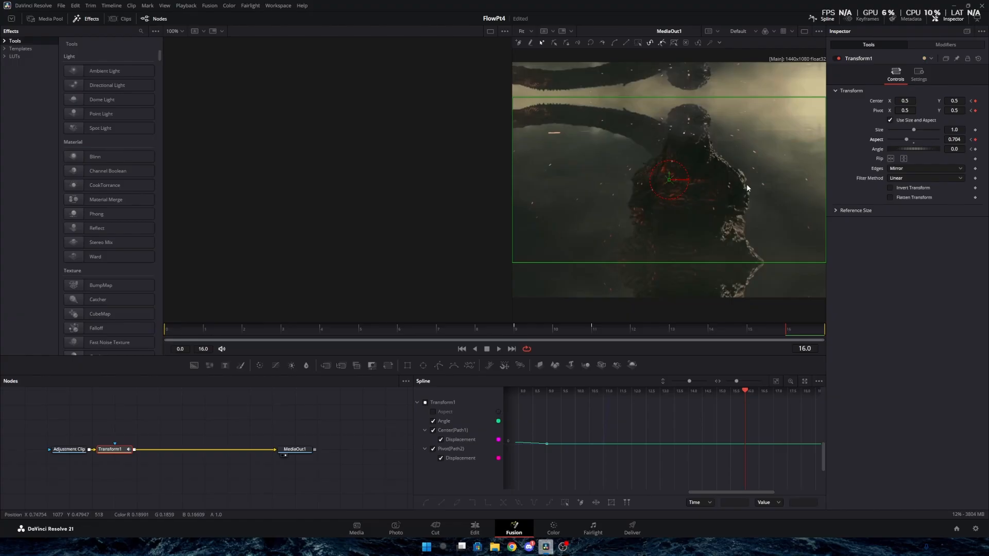
scroll(747, 186, down, 2)
drag(955, 101, 876, 111)
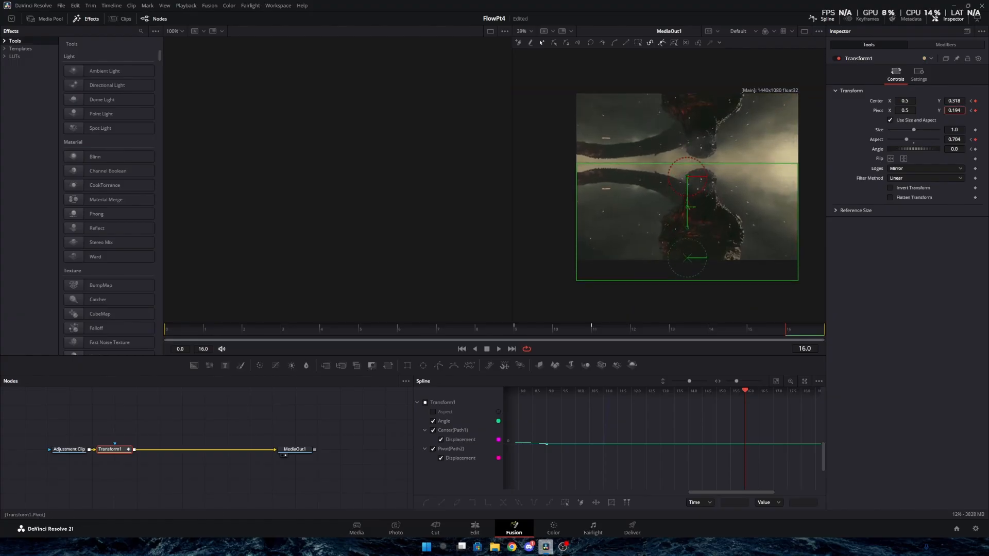
- Isolate the Pivot displacement curve, smooth its keyframes, and shape it into a slow start with a steep rise at the end
click(432, 422)
click(432, 431)
key(ctrl+f)
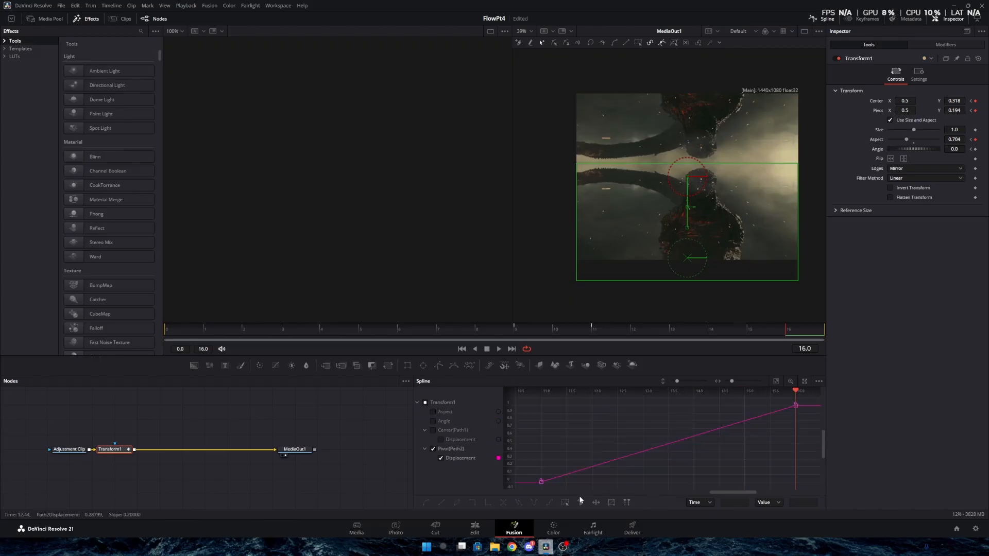
key(ctrl+a)
key(shift+s)
drag(710, 405, 773, 462)
drag(627, 482, 727, 484)
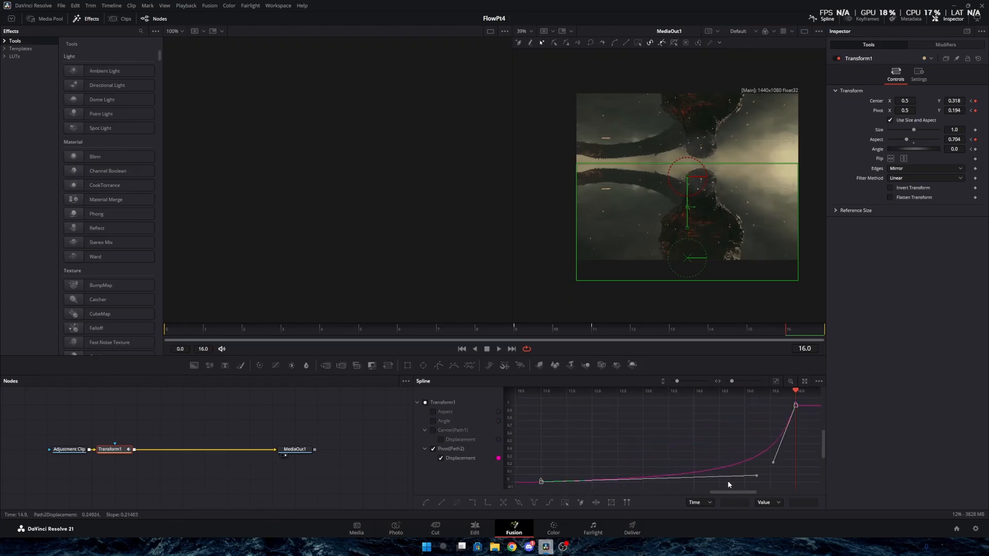
- Show only the Center displacement curve, smooth its keyframes, and shape it to start slowly and rise steeply near frame 16
click(433, 448)
click(435, 431)
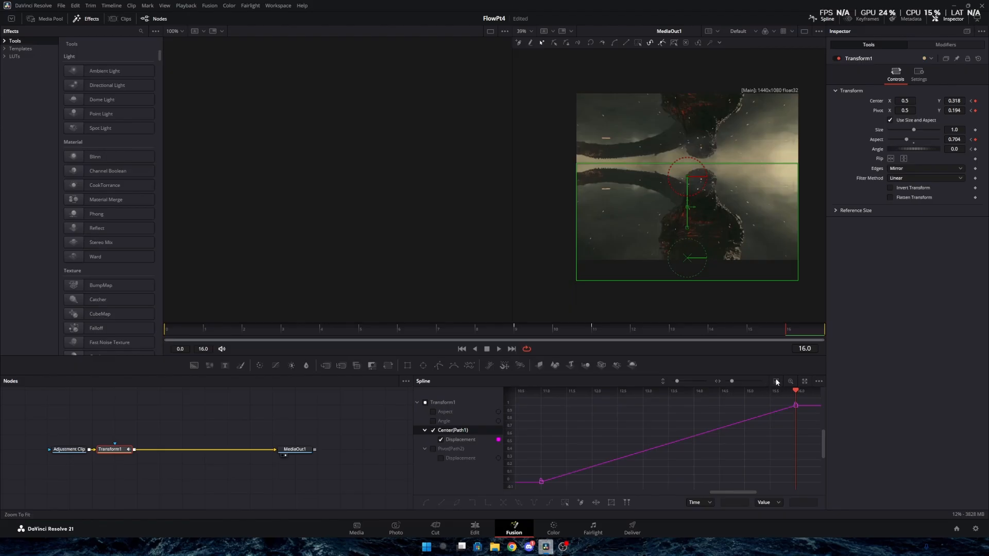
click(565, 504)
key(f)
drag(712, 405, 781, 463)
drag(625, 484, 756, 472)
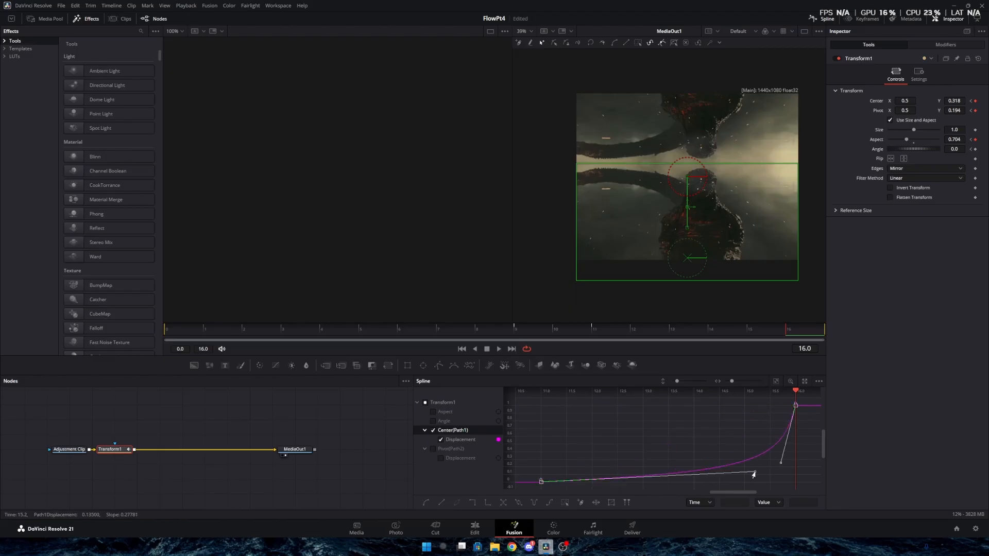
- Show only the Aspect curve and bend its segment between frames 11 and 16 into a slow start with a steep final drop
click(433, 431)
click(433, 413)
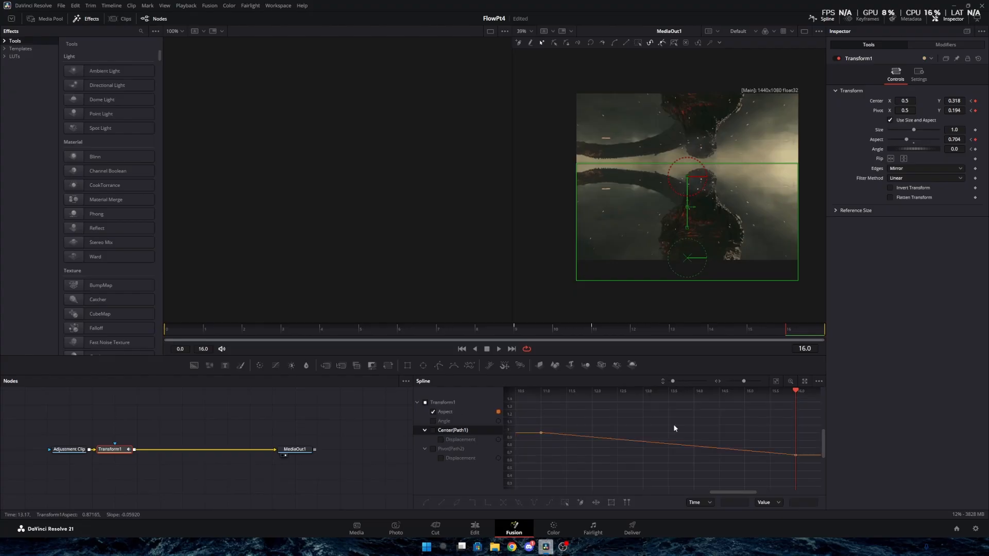
click(775, 382)
click(566, 504)
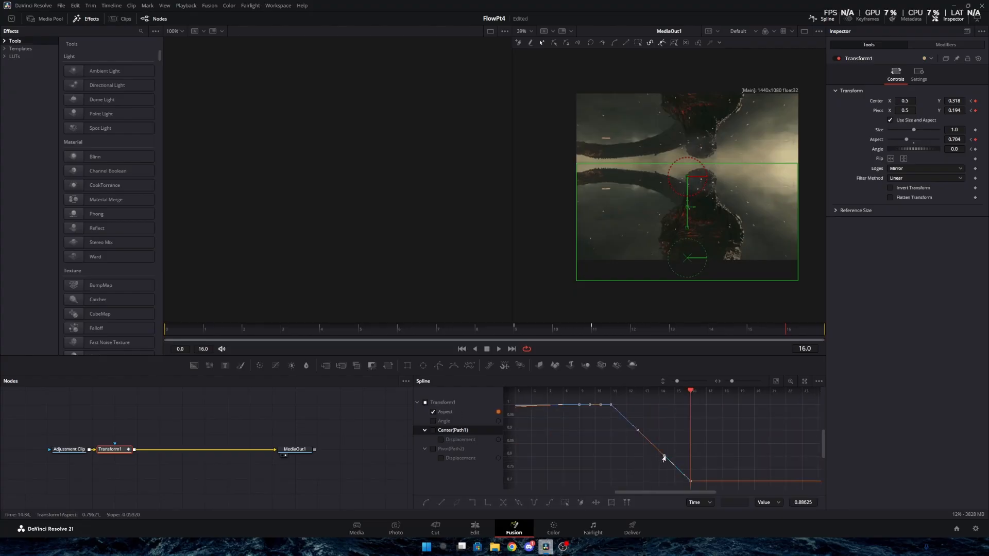
drag(664, 455, 654, 412)
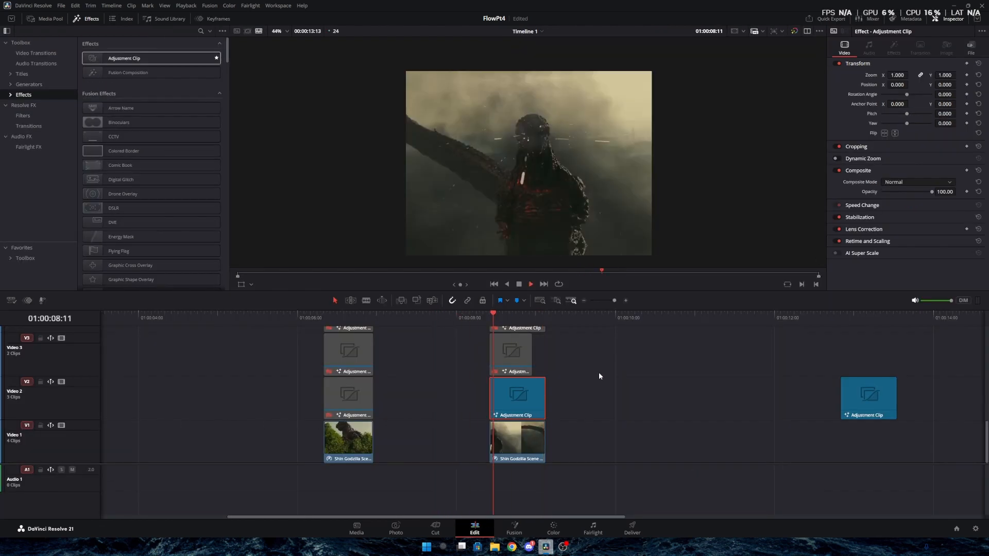
- Play back the last scene clip on the Edit page several times to review the updated Transform animation
key(space)
key(space)
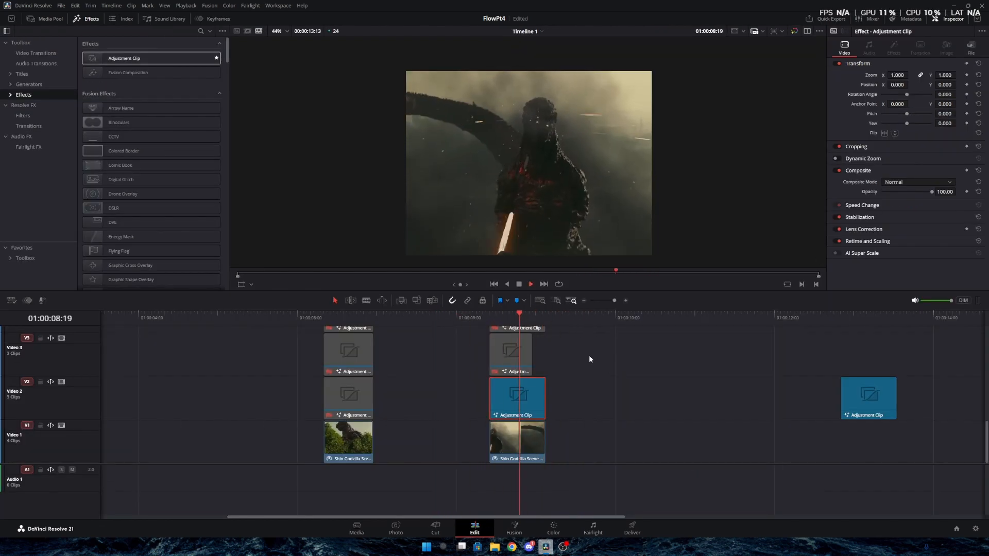
click(463, 321)
click(611, 356)
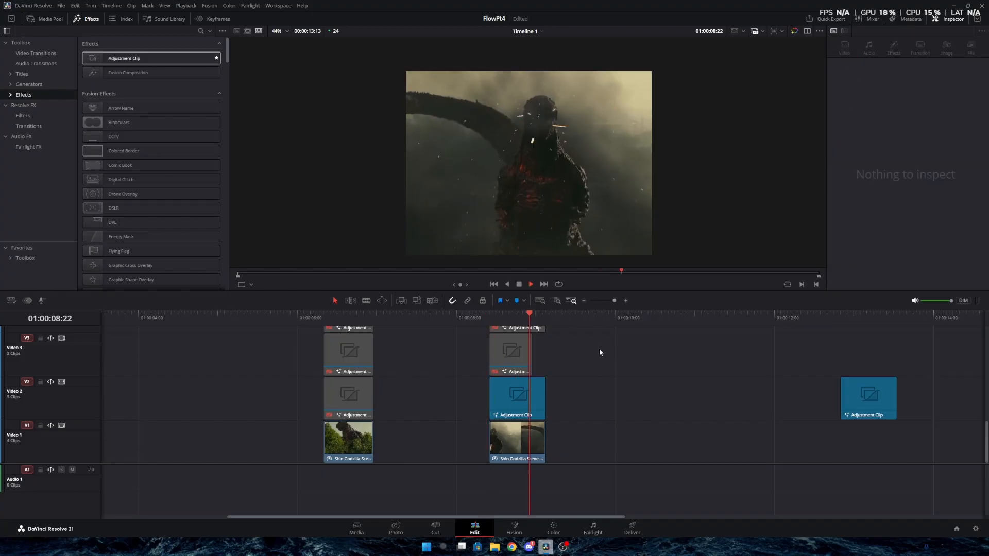
key(space)
- Enable the Video 3 and Video 4 adjustment clips over the last scene clip and play back the combined effects
drag(575, 350, 484, 325)
click(453, 317)
key(space)
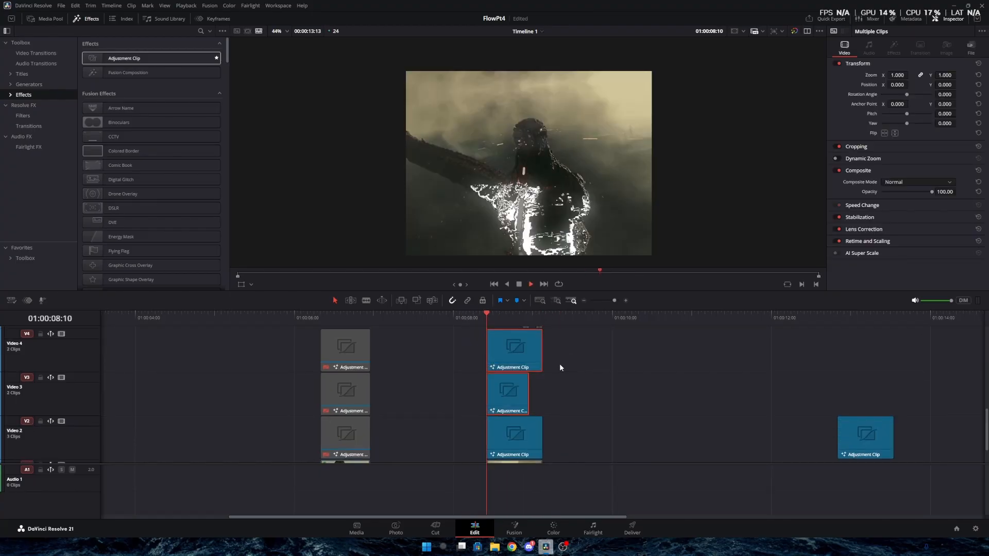
click(453, 319)
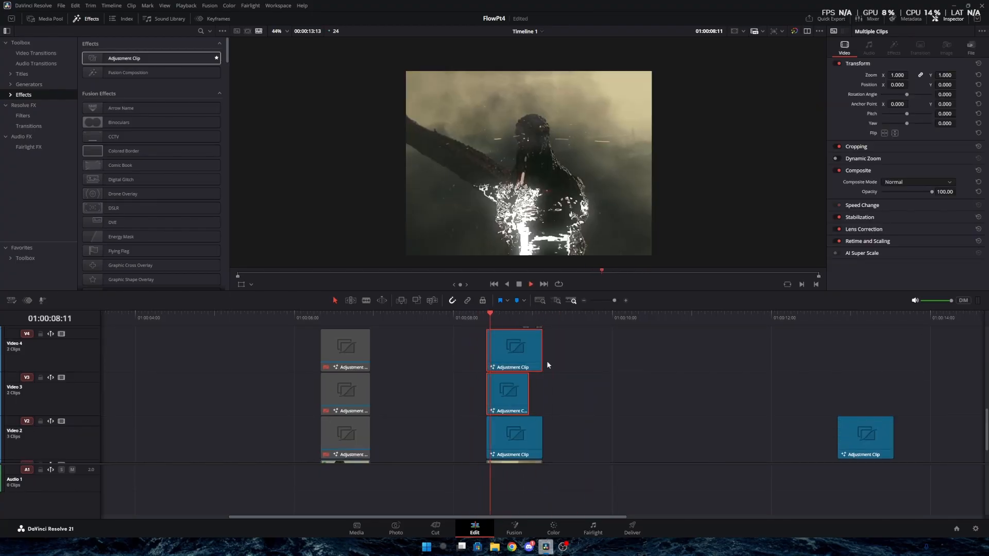
key(space)
click(497, 318)
- Move the Video 4 adjustment clip above the spare Video 2 clip and disable it, leaving only the Video 3 adjustment clip over the scene enabled
drag(538, 399, 872, 362)
key(d)
click(578, 382)
click(507, 394)
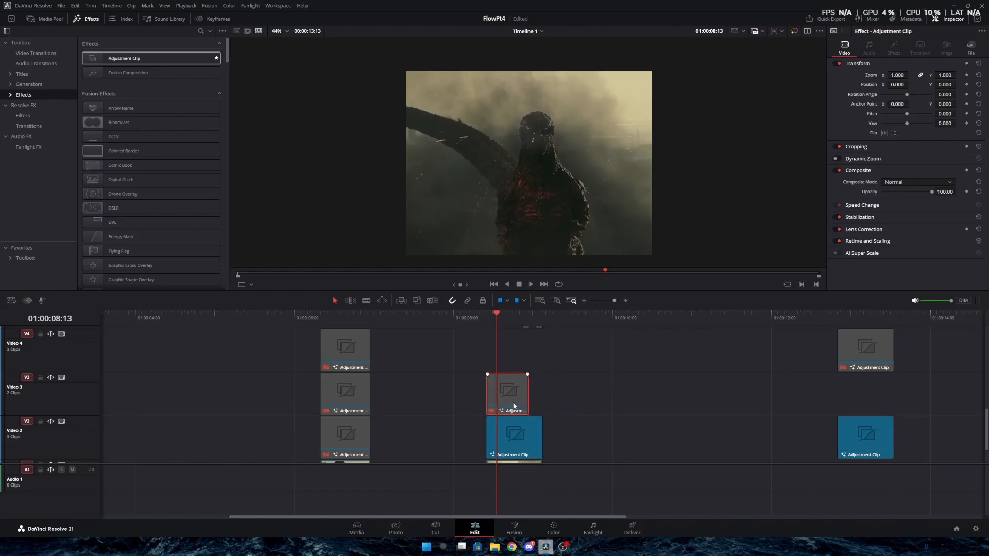
key(d)
- Play back the last scene clip to review the text effect from the Video 3 adjustment clip
click(436, 318)
key(space)
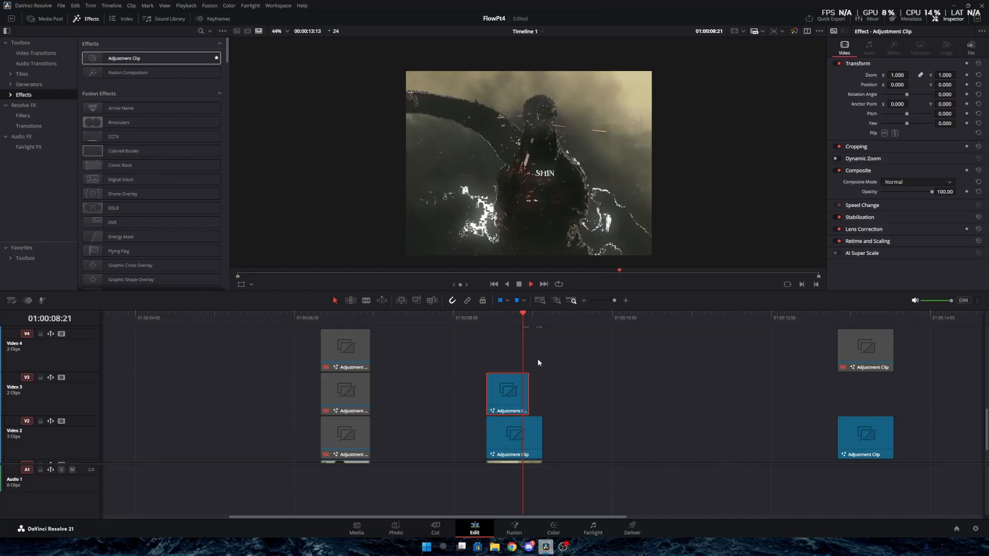
click(459, 318)
key(space)
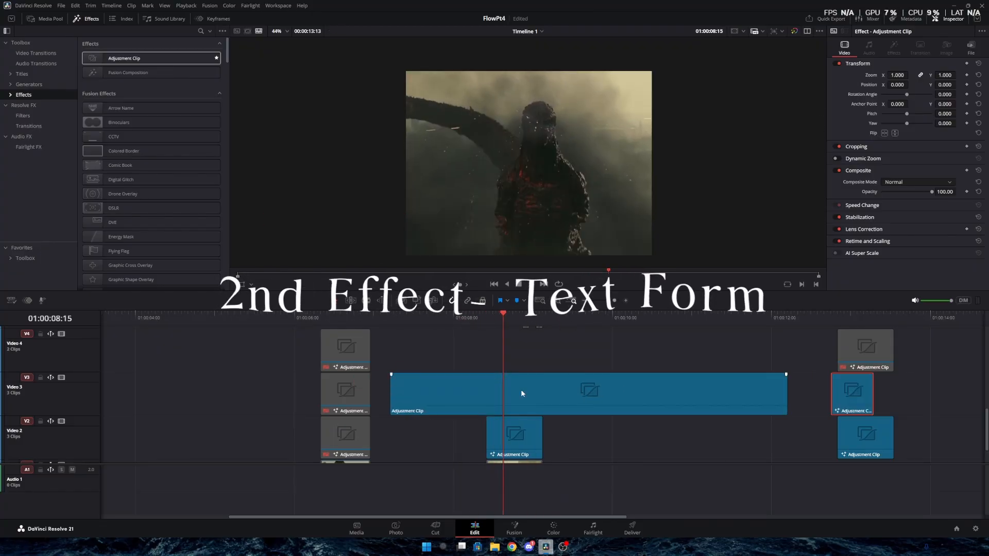
- Place a new adjustment clip on Video 3 over the last scene clip and trim it to match the Video 2 adjustment clip's length
drag(522, 394, 569, 394)
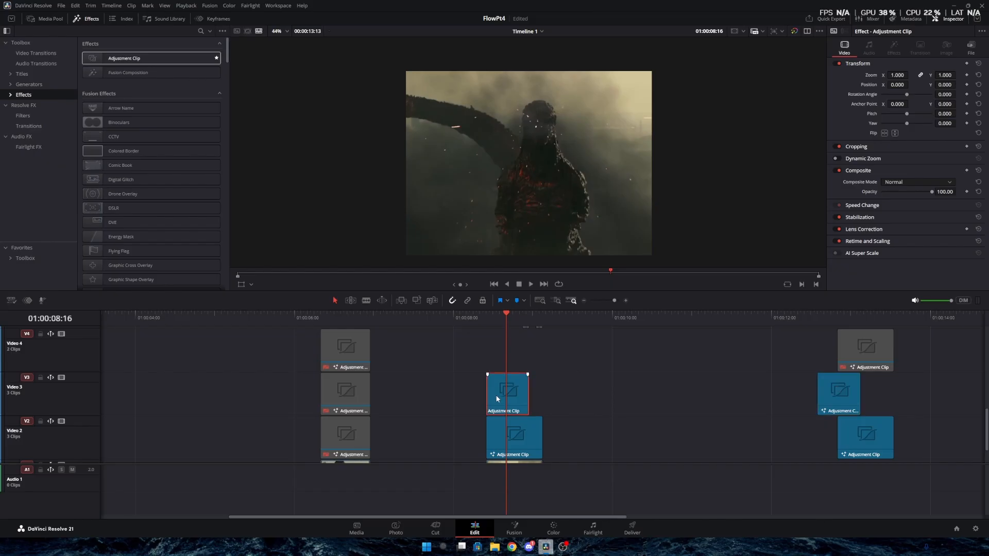
key(ctrl+s)
drag(528, 391, 540, 395)
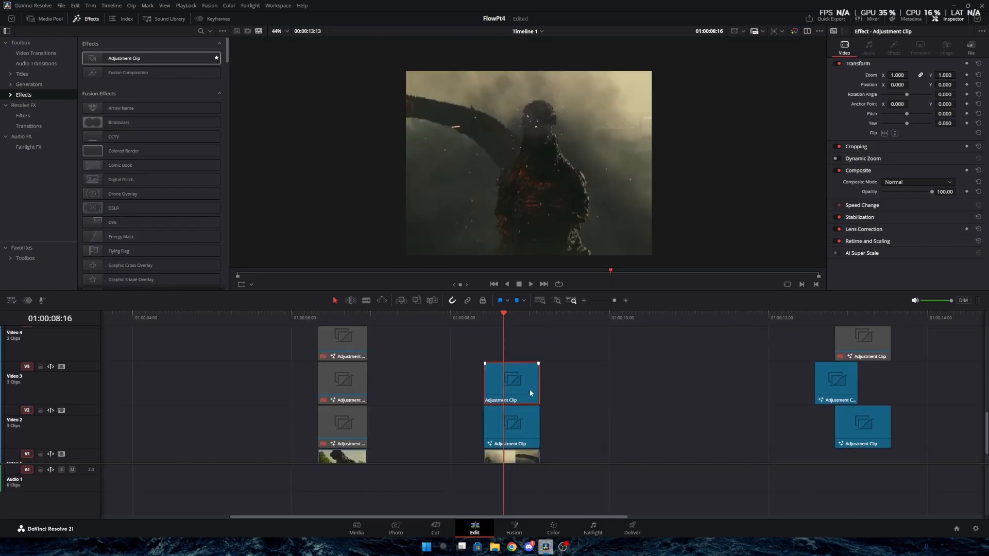
drag(785, 415, 581, 415)
- Open the new adjustment clip in Fusion and add a Text node reading "SHIN" in the Agatho font at size 0.1006
key(shift+5)
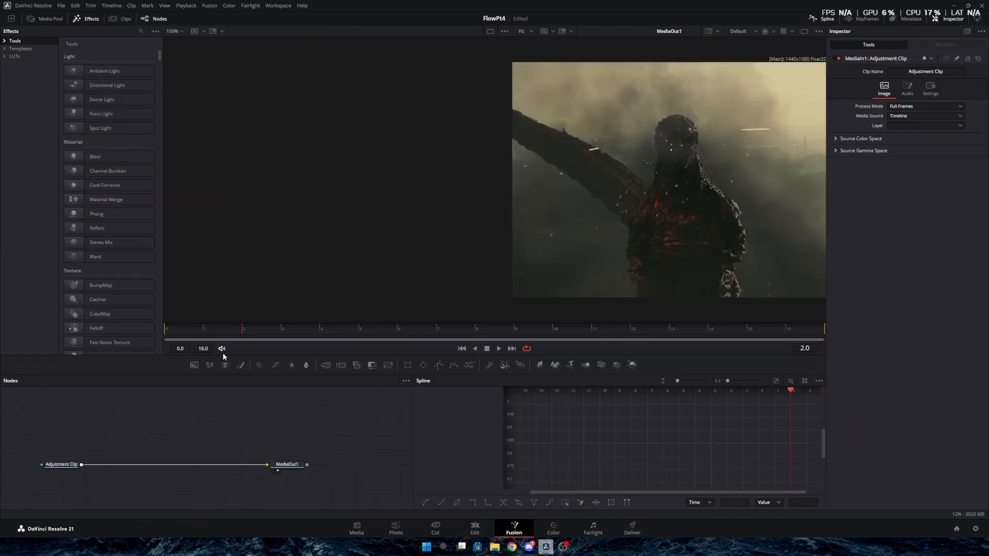
mouse_move(192, 401)
mouse_down()
mouse_move(178, 438)
mouse_move(178, 414)
mouse_up()
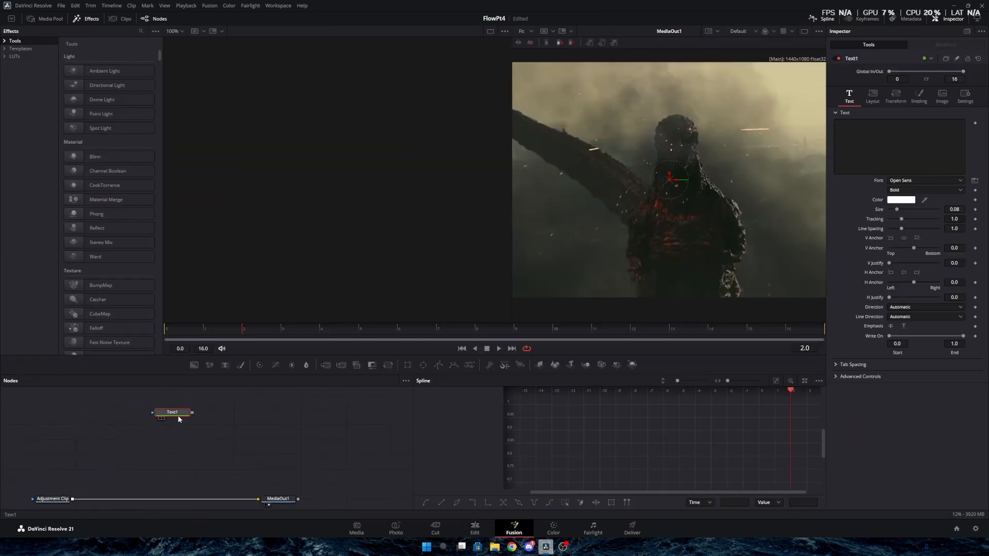
click(886, 133)
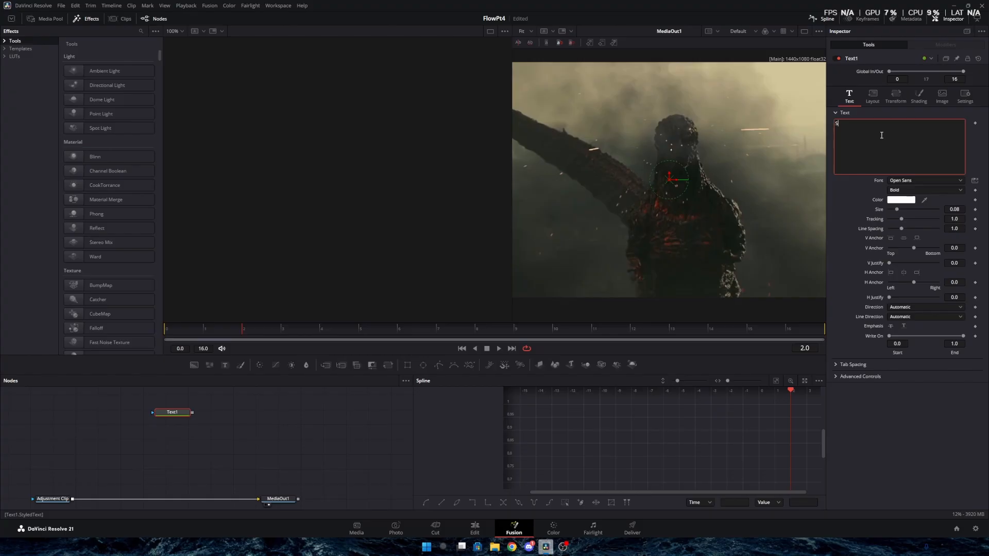
text(SHIN)
click(929, 180)
scroll(921, 213, up, 15)
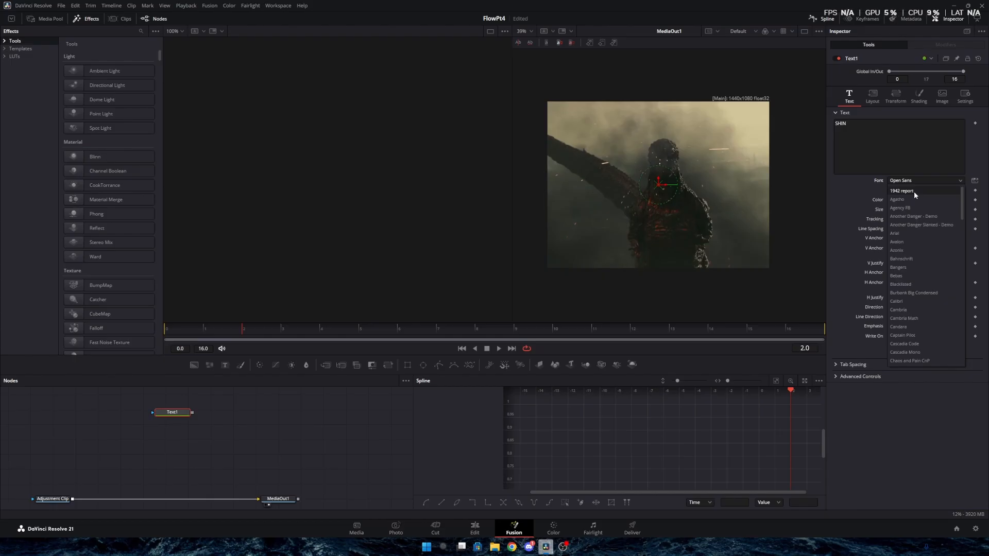
click(910, 201)
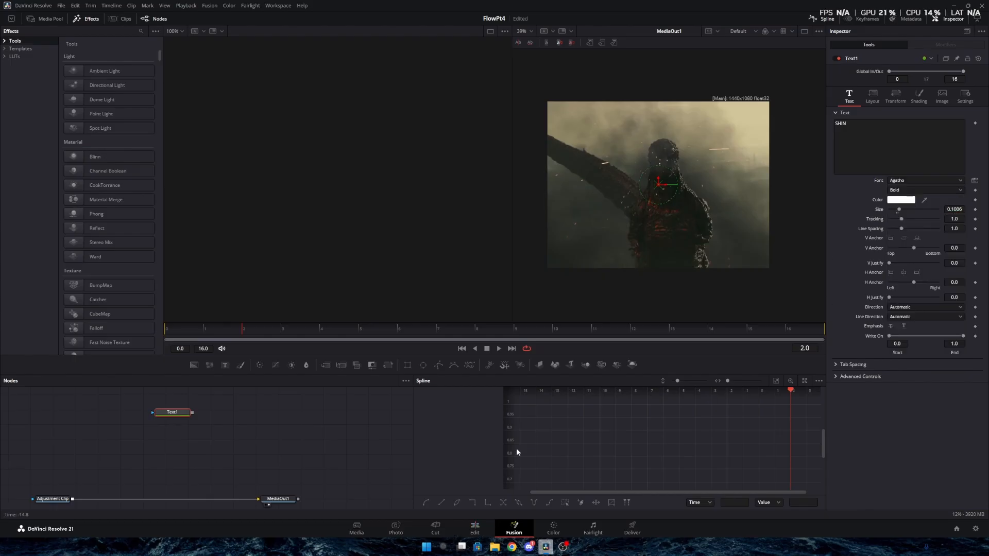
- Insert a Merge node between the Adjustment Clip and MediaOut1, and place the Text node above it
click(68, 500)
scroll(194, 470, down, 2)
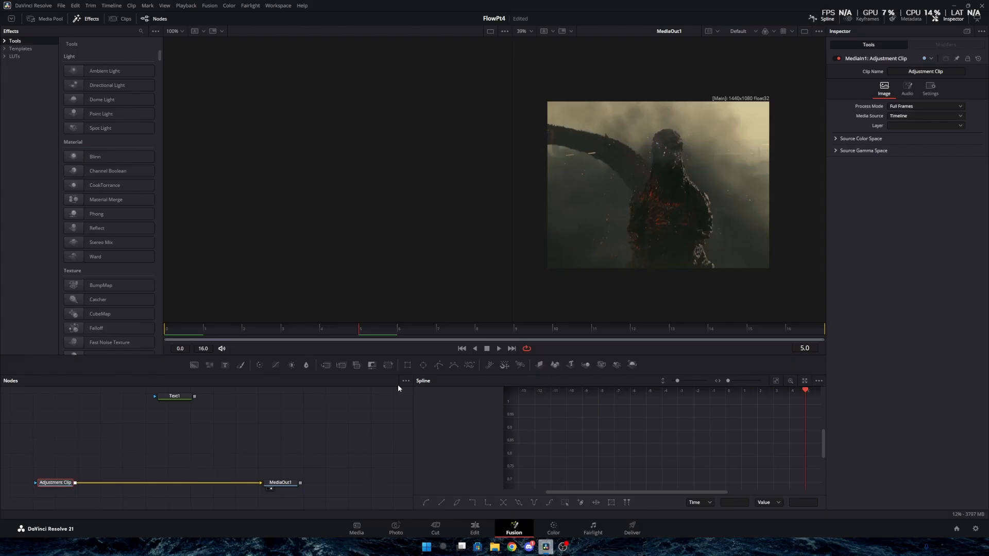
click(325, 366)
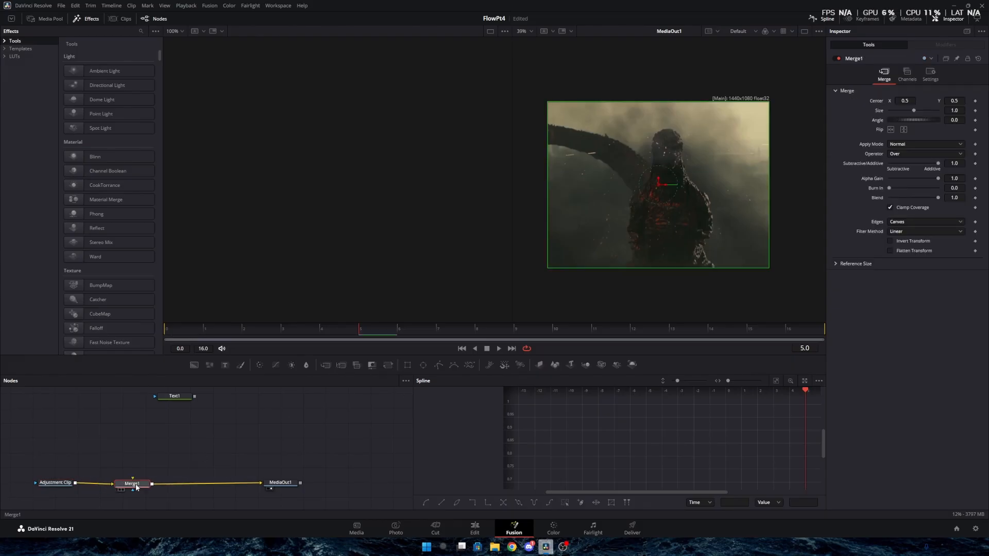
drag(179, 397, 160, 409)
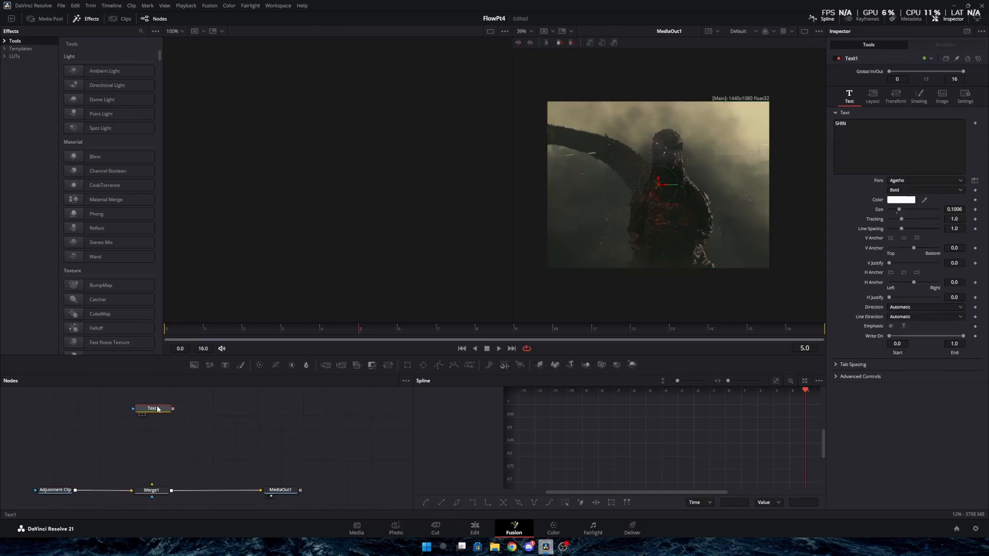
- Add a Displace node below Text1, feeding it from both the Text node and the Adjustment Clip
key(shift+space)
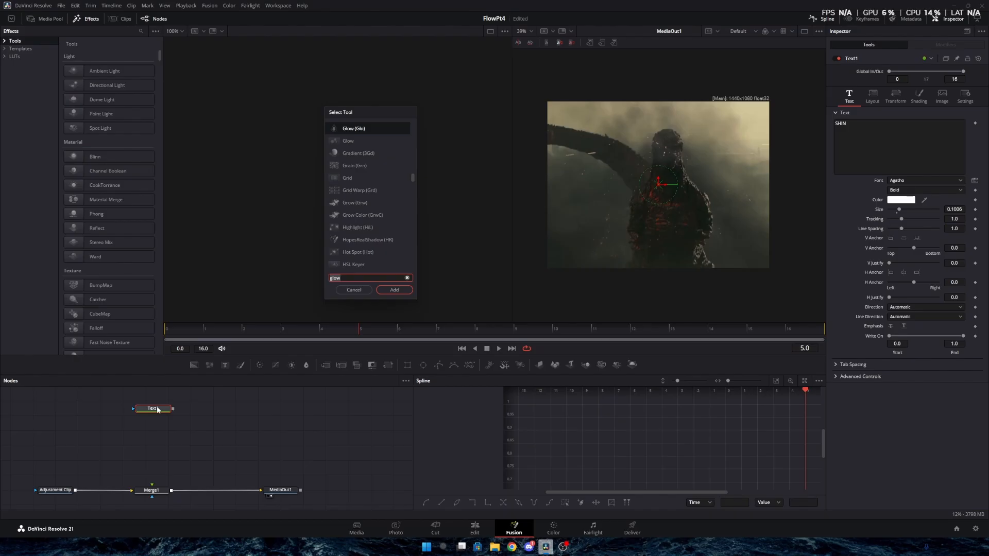
text(displace)
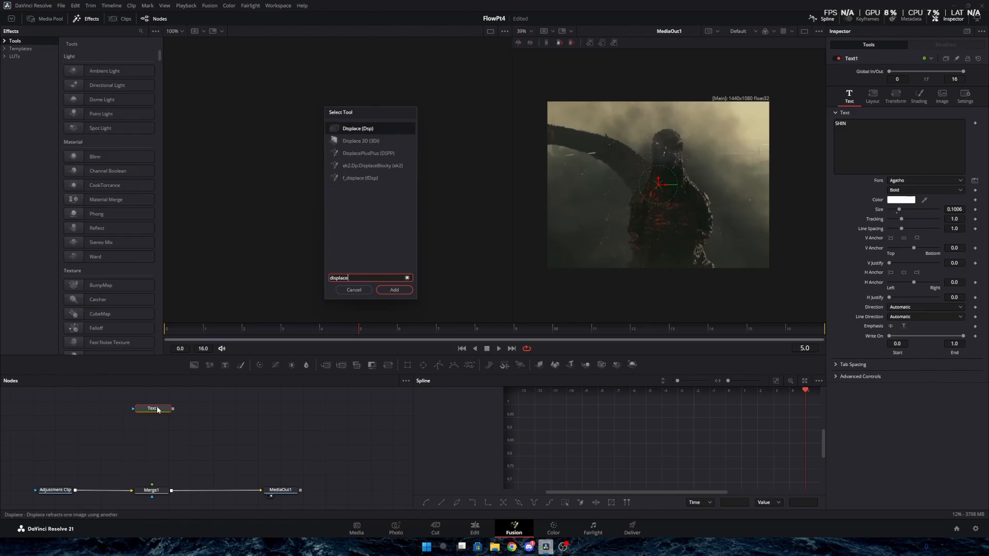
key(Return)
drag(75, 490, 181, 448)
click(149, 435)
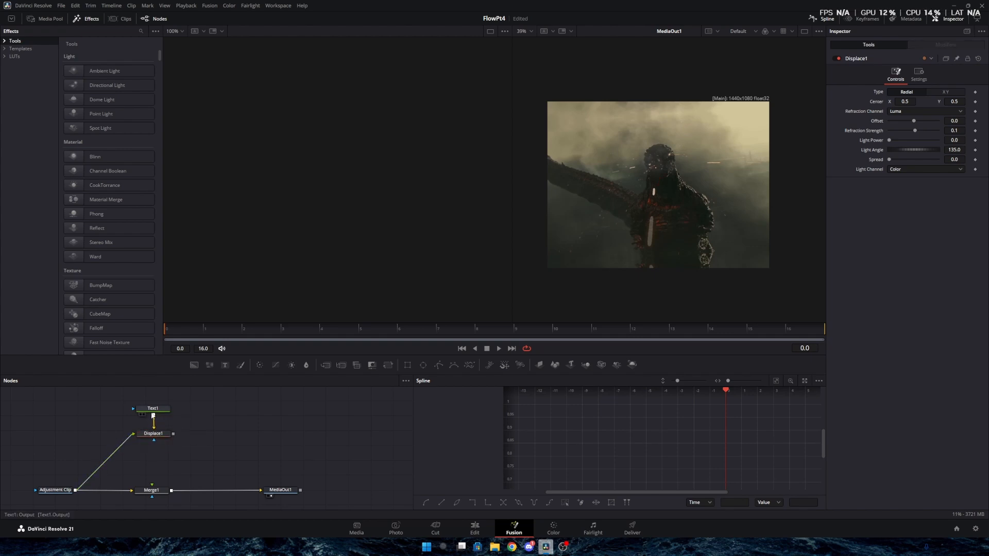
- Add a Glow node after Displace1 and connect its output to the Merge node's foreground
key(shift+space)
text(glow)
key(Return)
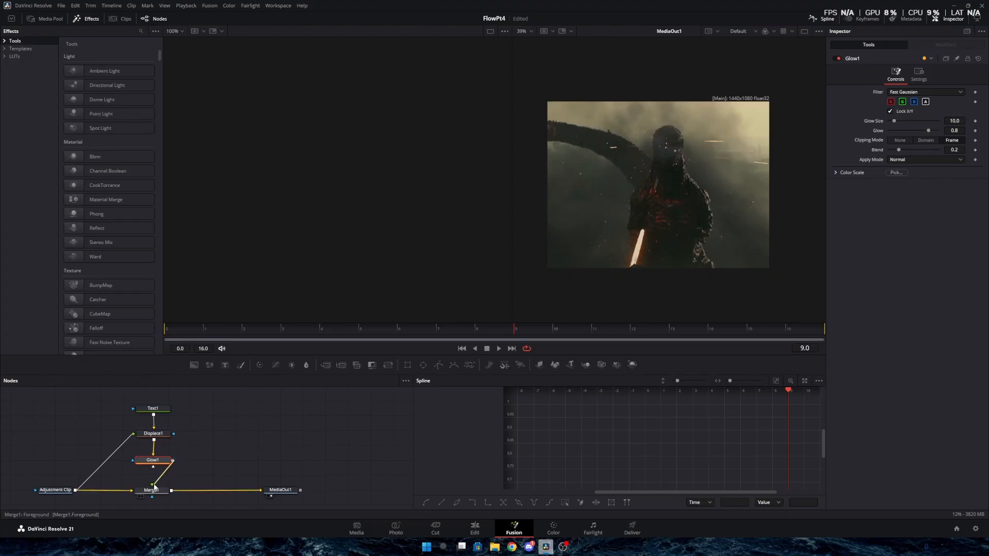
drag(173, 460, 154, 487)
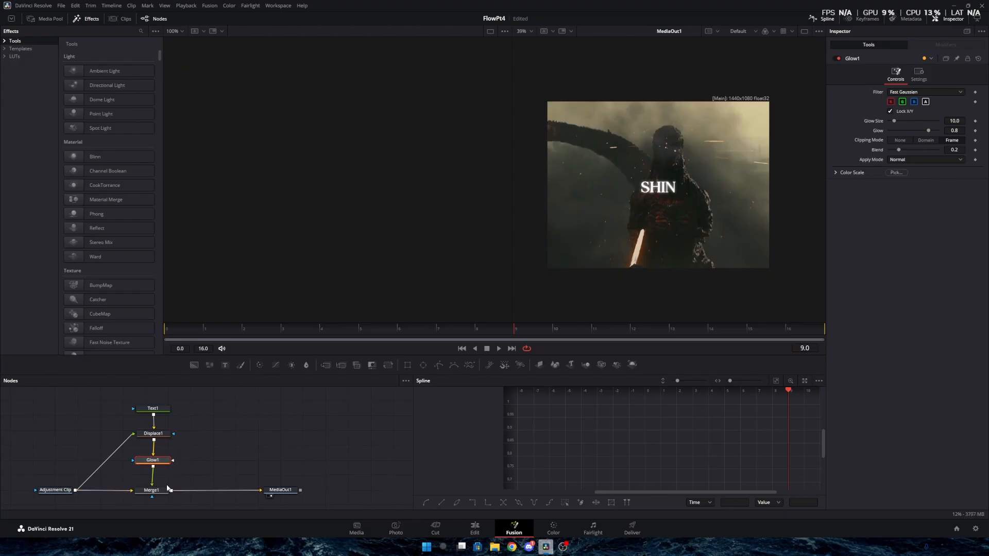
- Increase the SHIN text's size to 0.1484
click(215, 462)
click(150, 408)
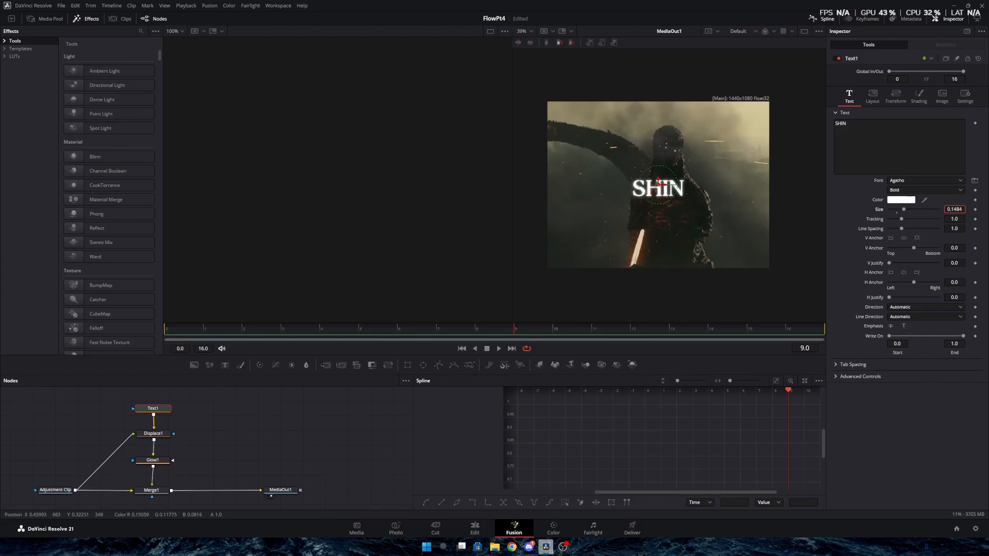
- At frame 2, keyframe Displace1's Offset at 0.063 and Refraction Strength at 14.0, and set Light Power to 1.0 and Light Angle to 328
click(153, 433)
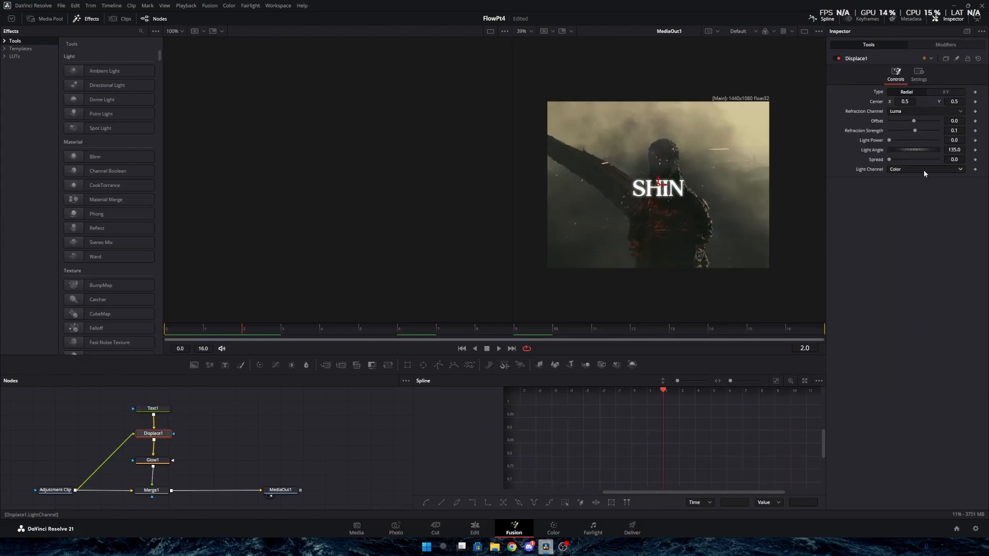
click(975, 121)
drag(915, 121, 936, 130)
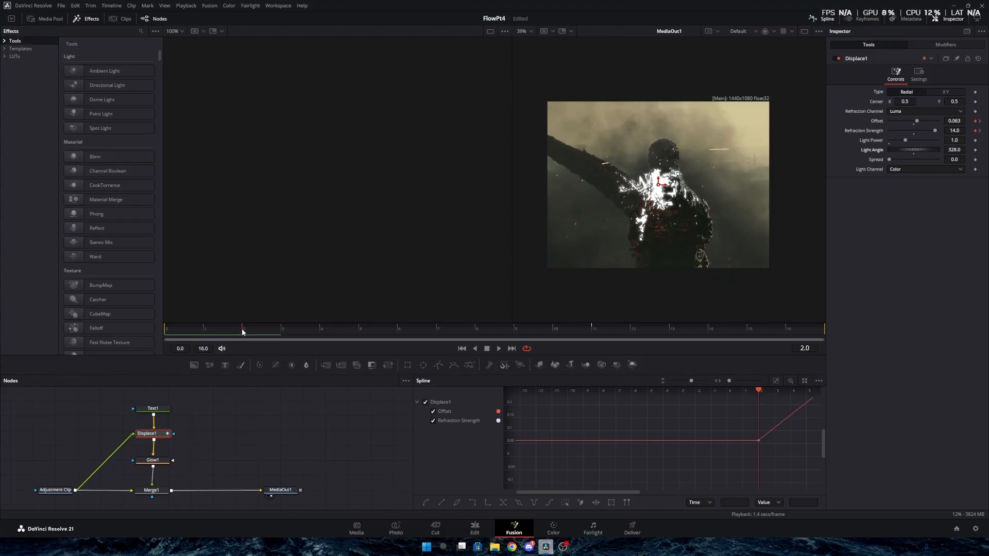
- Set Displace1's Light Power to 0.591 and its Light Angle to 218.5
click(243, 329)
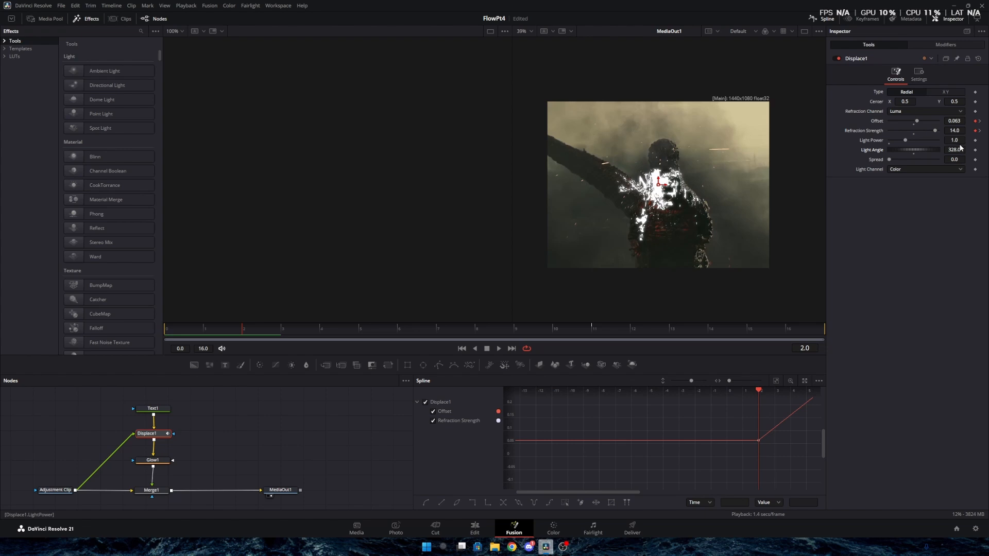
drag(895, 143, 920, 144)
drag(899, 158, 922, 149)
- At frame 8, keyframe Displace1's Offset at -0.102 and Refraction Strength at about 31.85
click(410, 335)
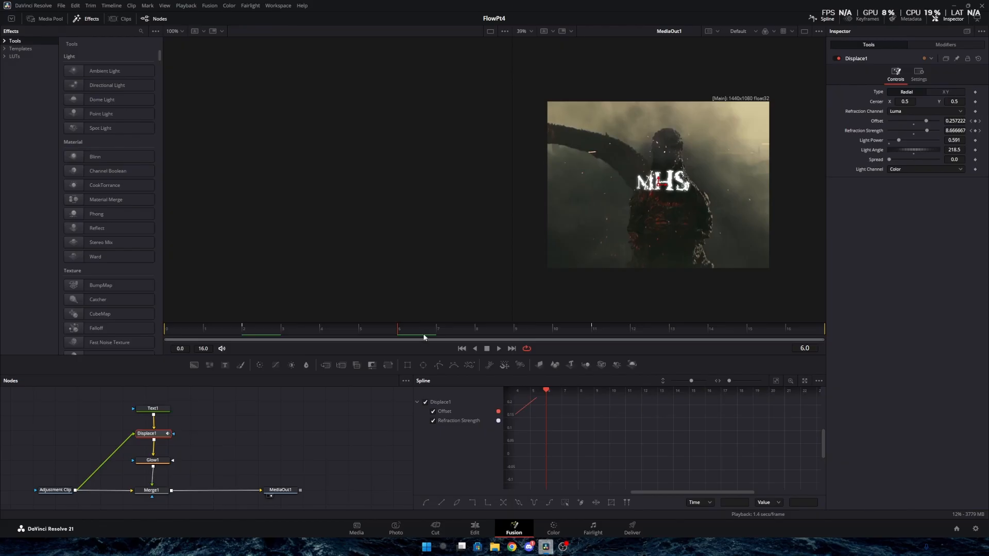
click(475, 330)
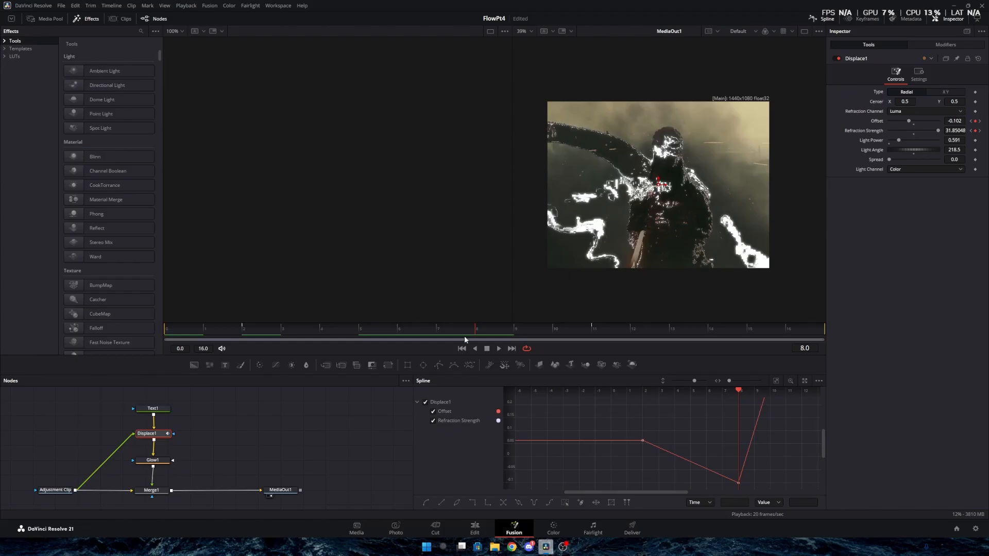
click(975, 131)
click(975, 121)
- At frame 16, keyframe Displace1's Refraction Strength at 64.0 and raise its Offset slightly
drag(736, 328, 794, 321)
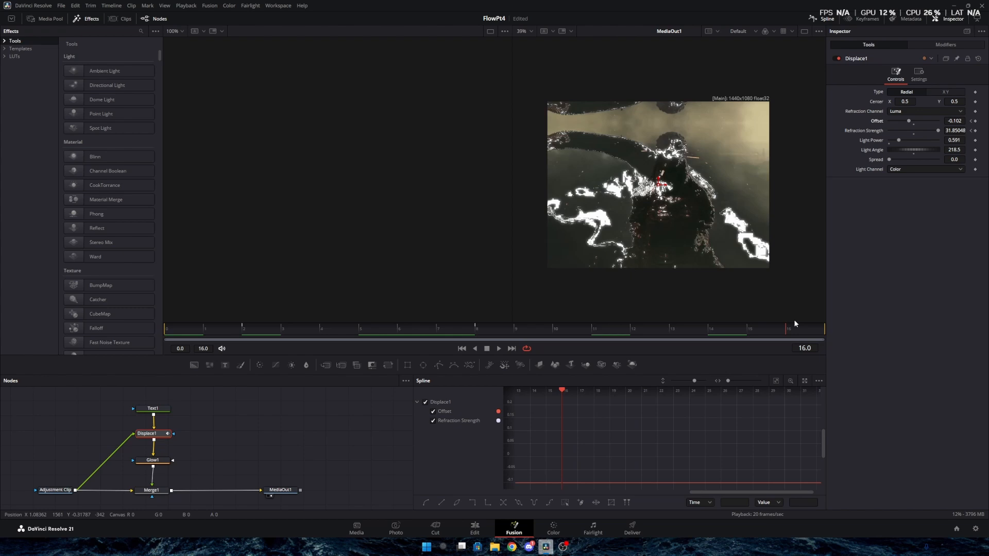
click(971, 130)
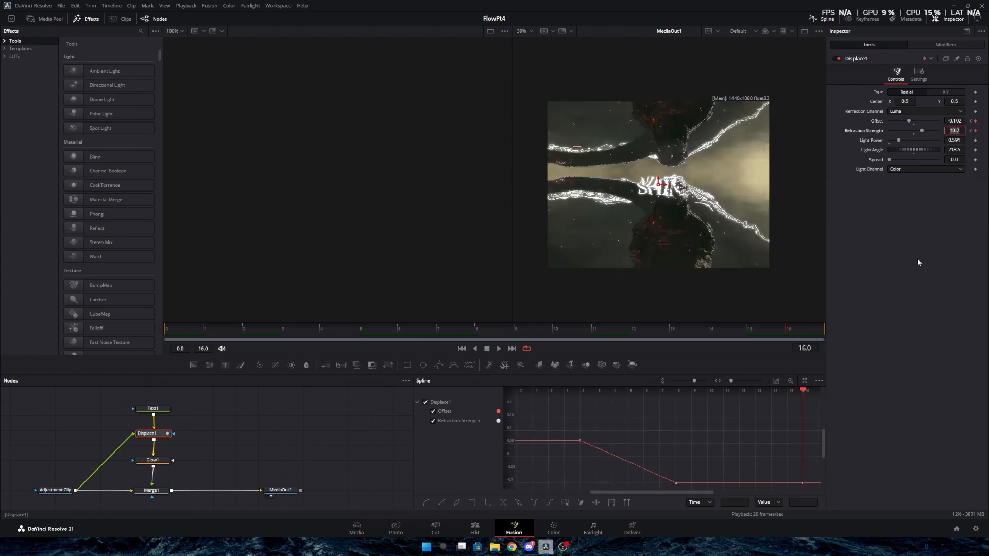
text(65)
key(Return)
drag(939, 131, 938, 131)
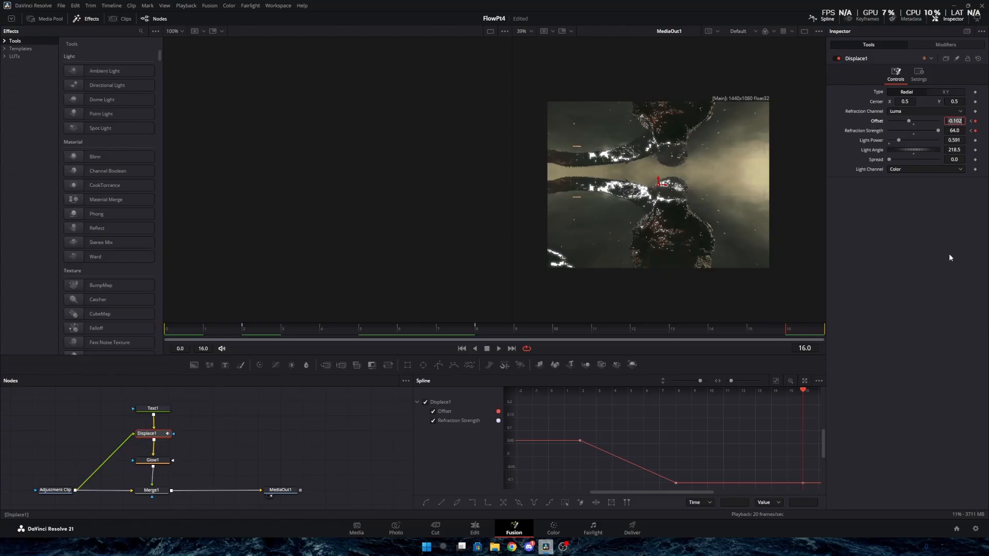
click(814, 237)
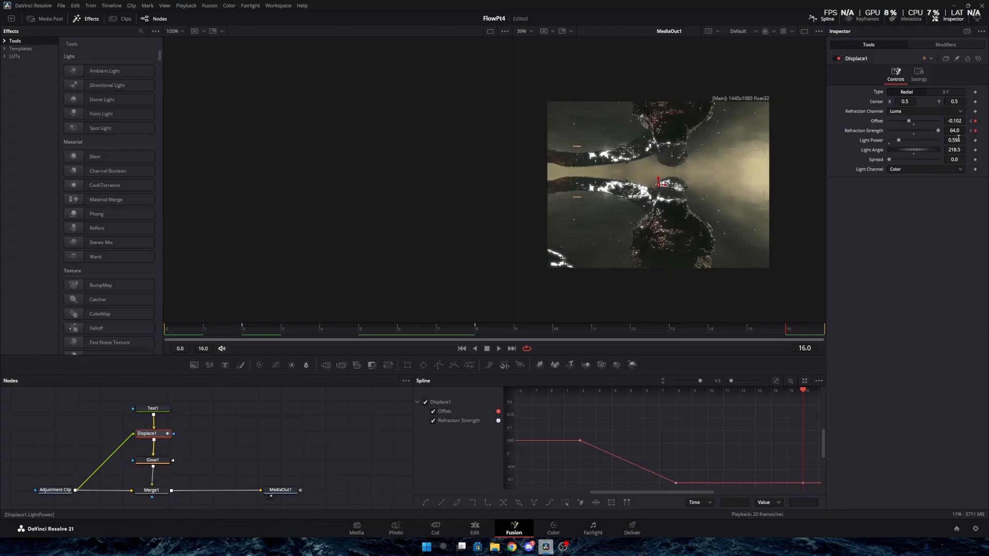
drag(954, 121, 972, 121)
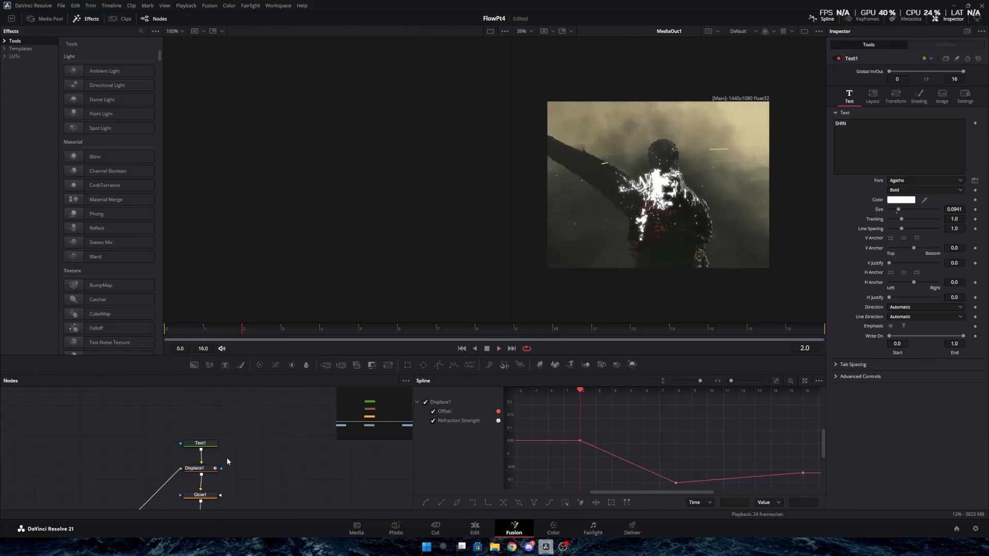
- Try coloring the SHIN text bright red (#ff0f0f) in the Text1 node
drag(190, 446, 190, 431)
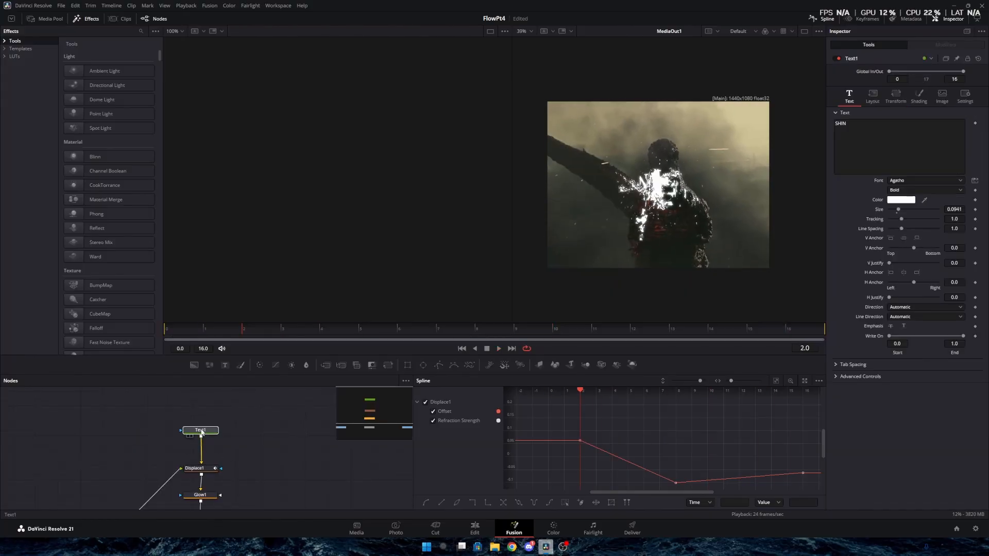
click(907, 201)
drag(516, 216, 573, 216)
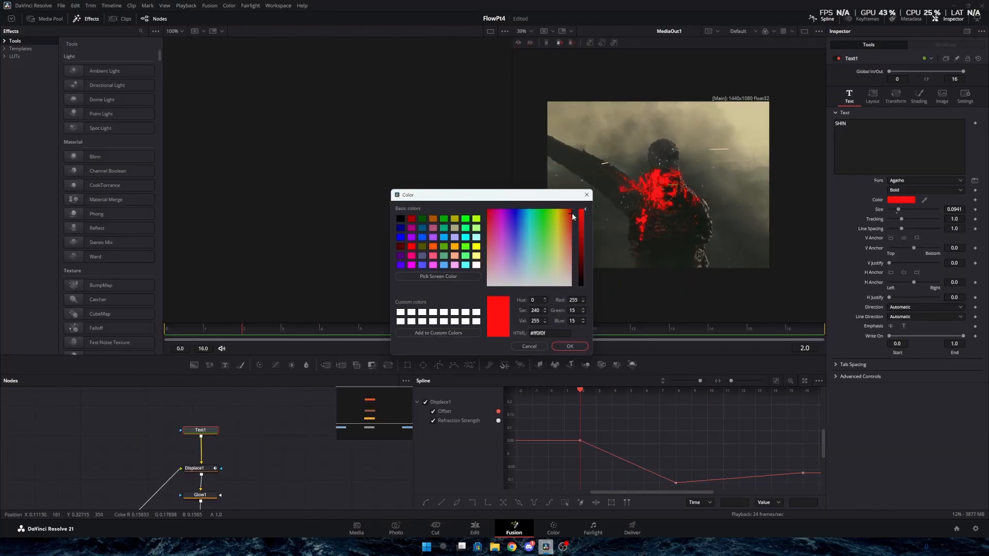
click(569, 347)
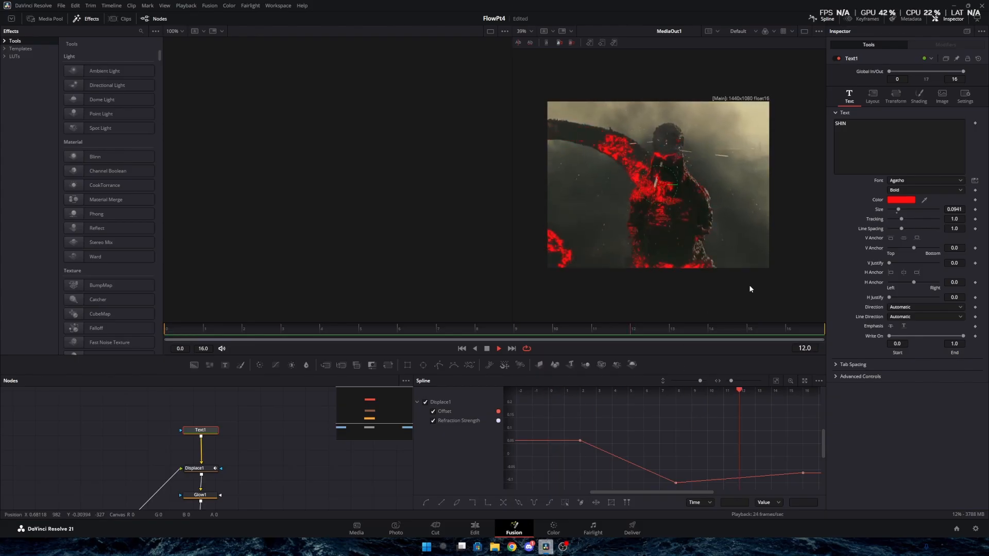
click(901, 201)
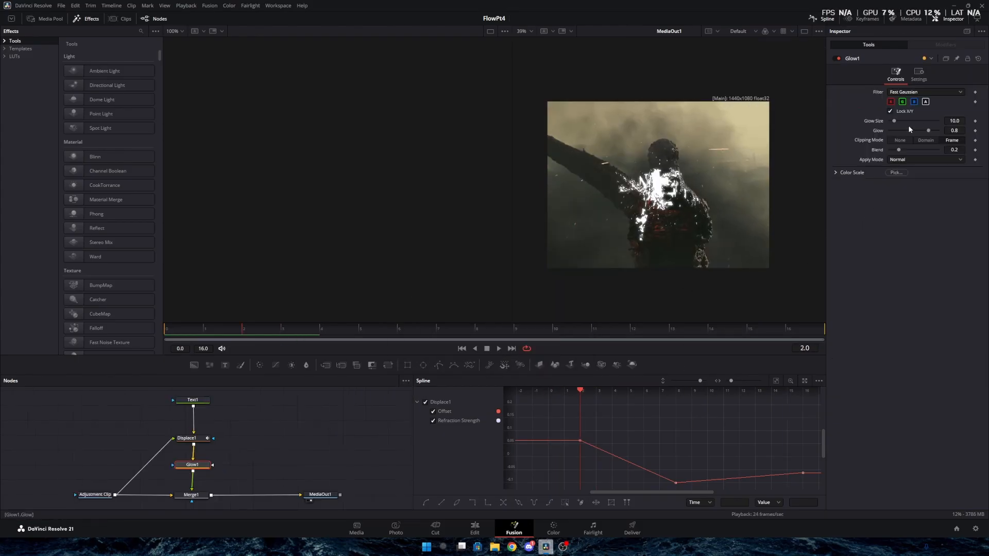
- Set Glow1's Glow Size to 54.3 and Glow to 0.858, then smooth Displace1's Offset curve with long ease handles
drag(894, 121, 923, 132)
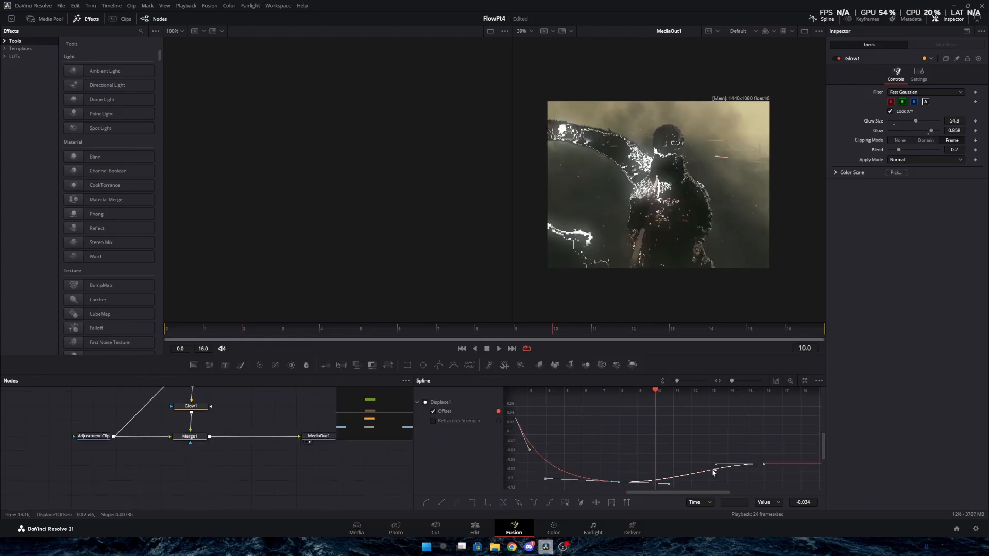
click(777, 381)
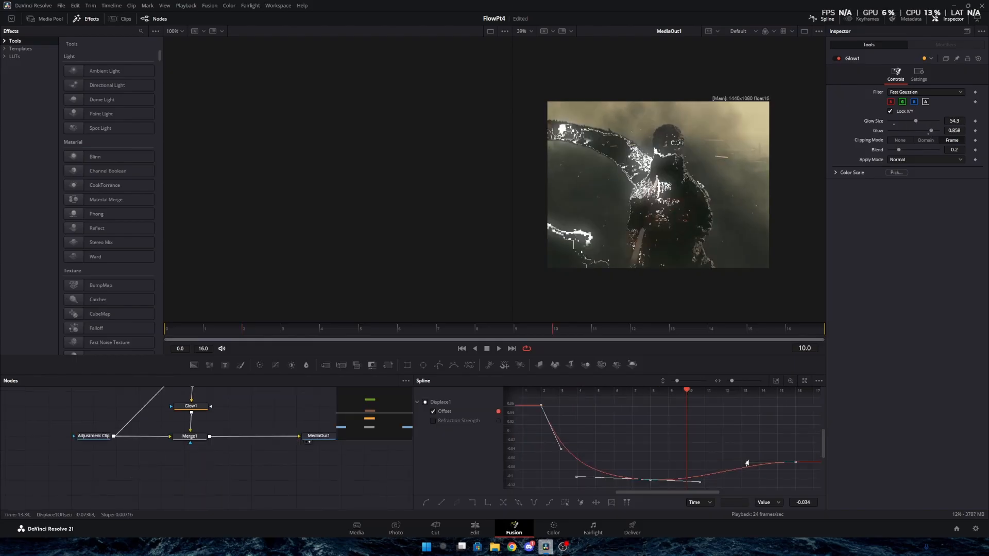
drag(701, 484, 765, 477)
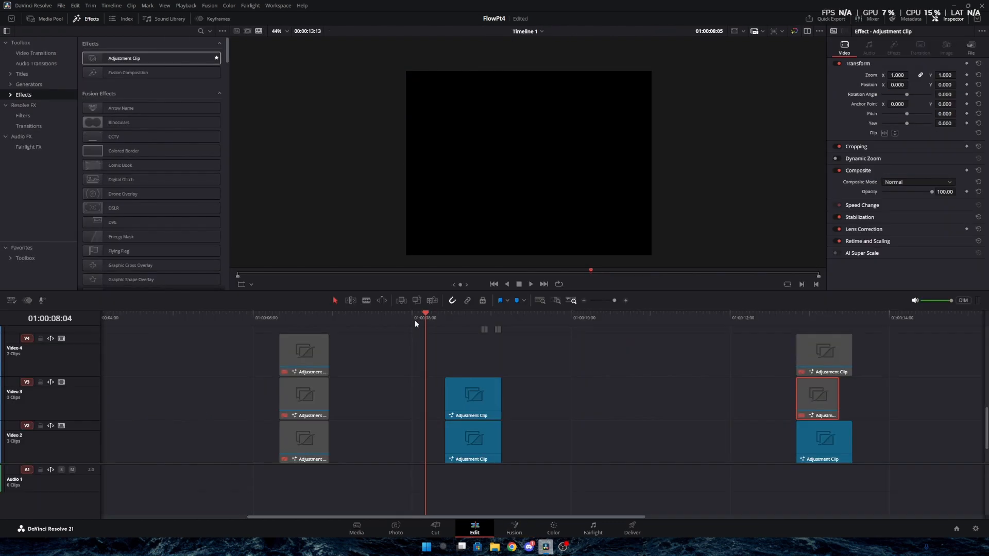
- Play back the timeline section with the SHIN adjustment clips on the Edit page to check the effect
key(space)
click(567, 363)
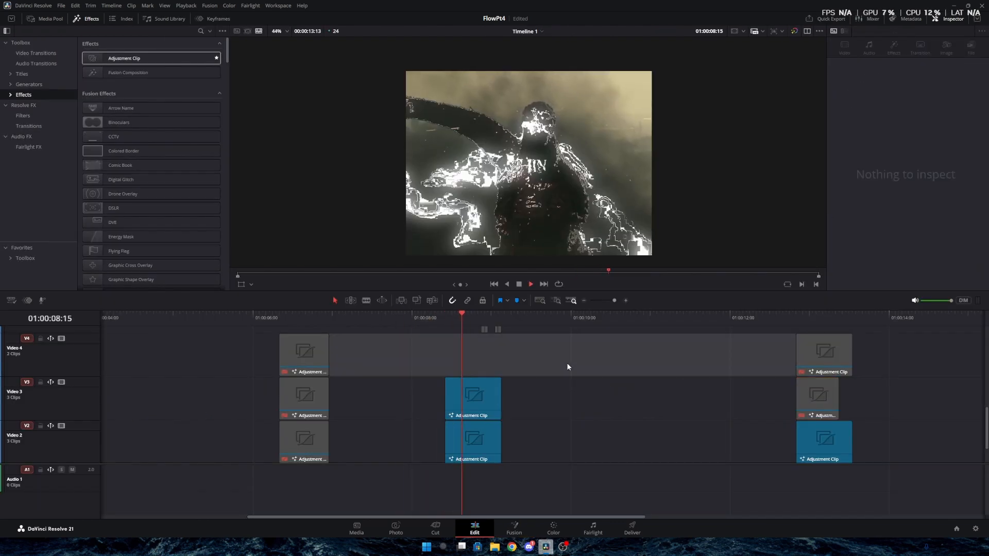
click(439, 318)
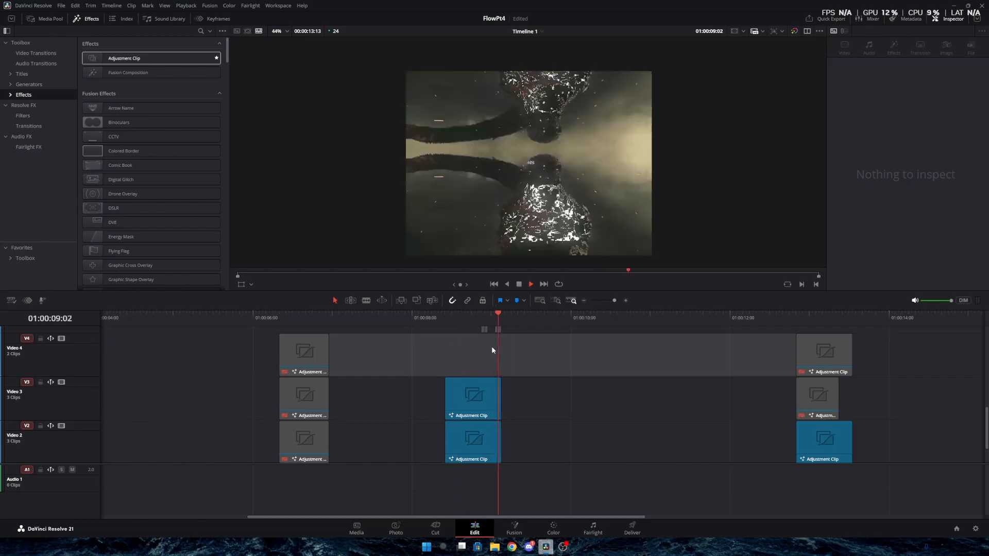
click(439, 319)
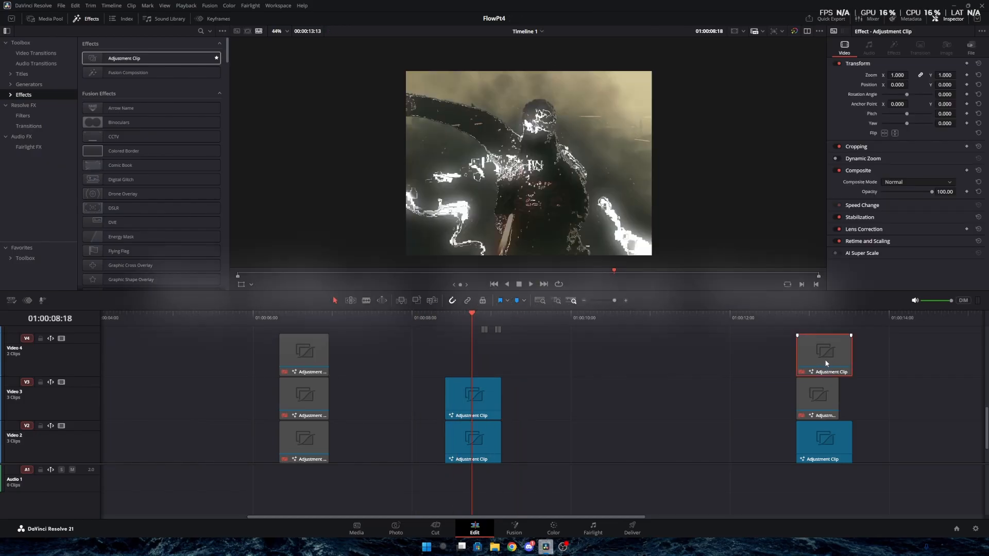
- Try the finished Video 4 adjustment clip from the last group above the middle clips, and play that section
drag(829, 372, 477, 374)
drag(423, 308, 426, 325)
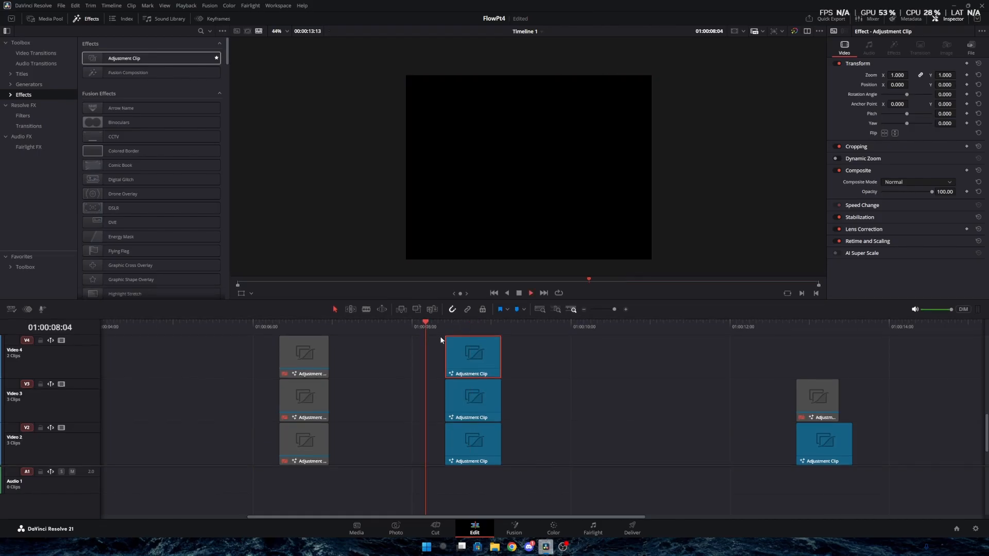
key(space)
key(space)
drag(502, 360, 476, 383)
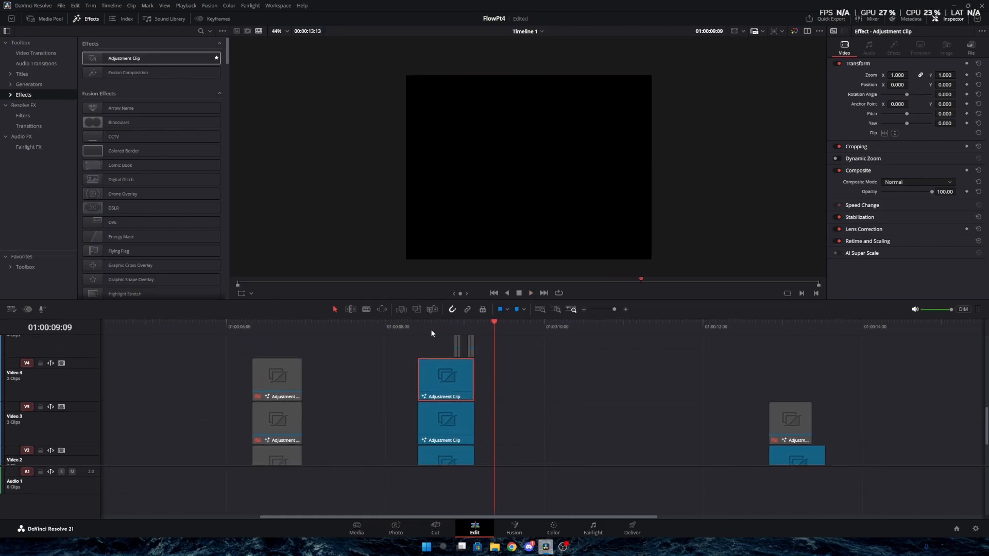
click(411, 326)
key(space)
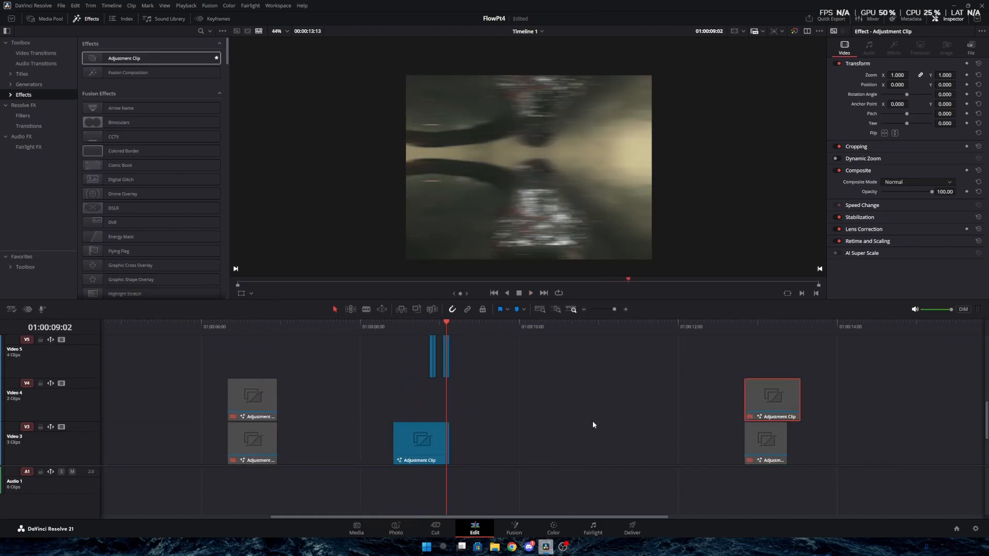
- Add a new Adjustment Clip on Video 4 above the middle clips at 01:00:08:10 and open it in Fusion
drag(594, 424, 483, 332)
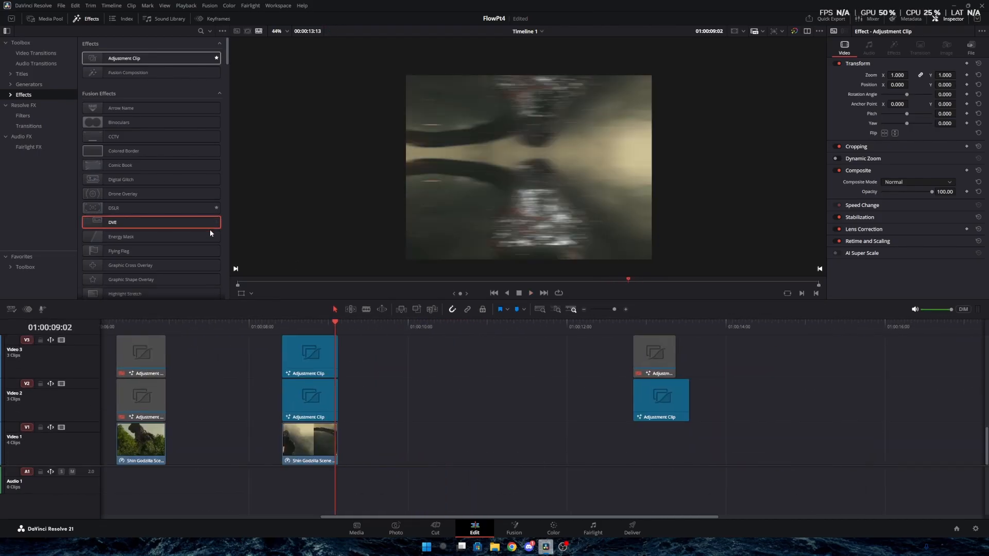
drag(286, 343, 264, 422)
drag(119, 76, 411, 345)
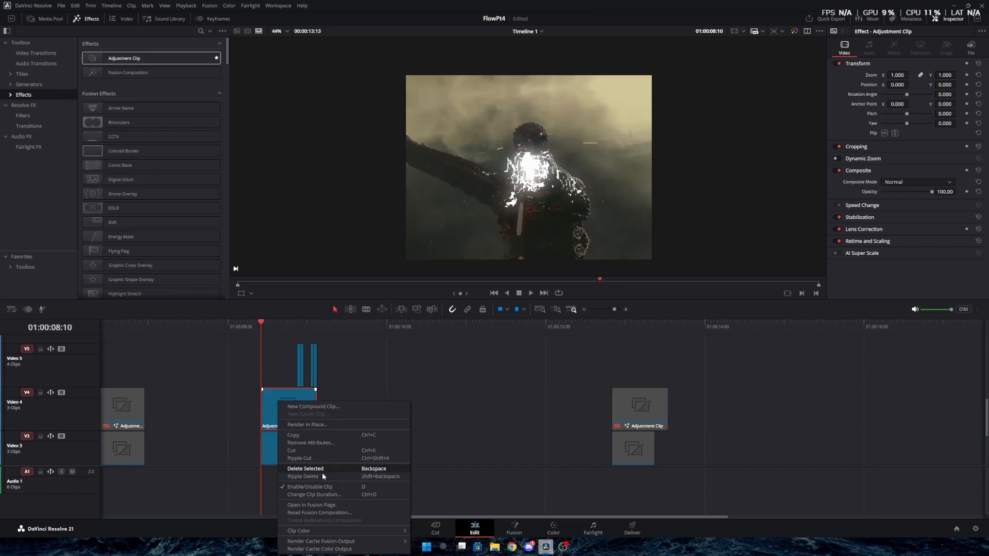
click(312, 505)
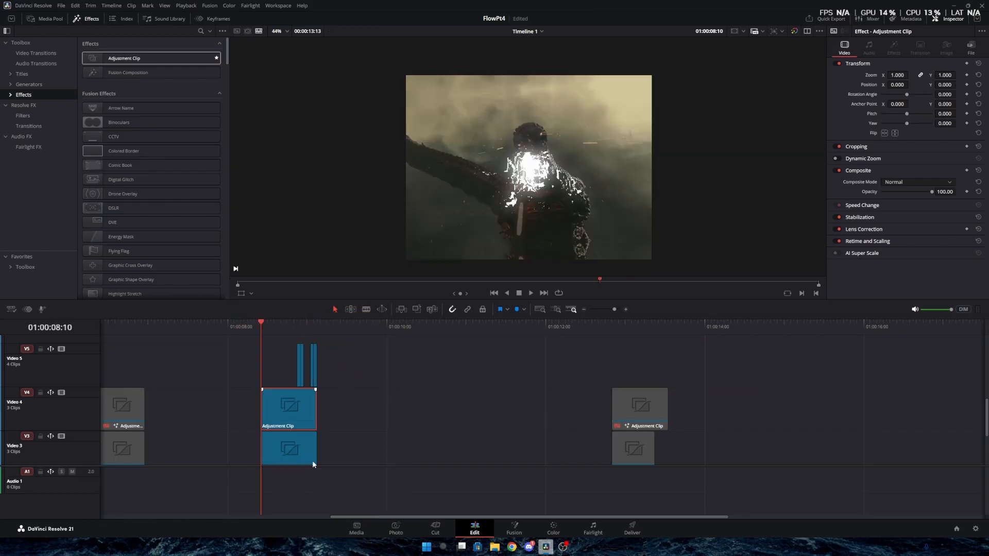
- Remove the Transform node and insert a Merge node right after the Adjustment Clip node
click(386, 365)
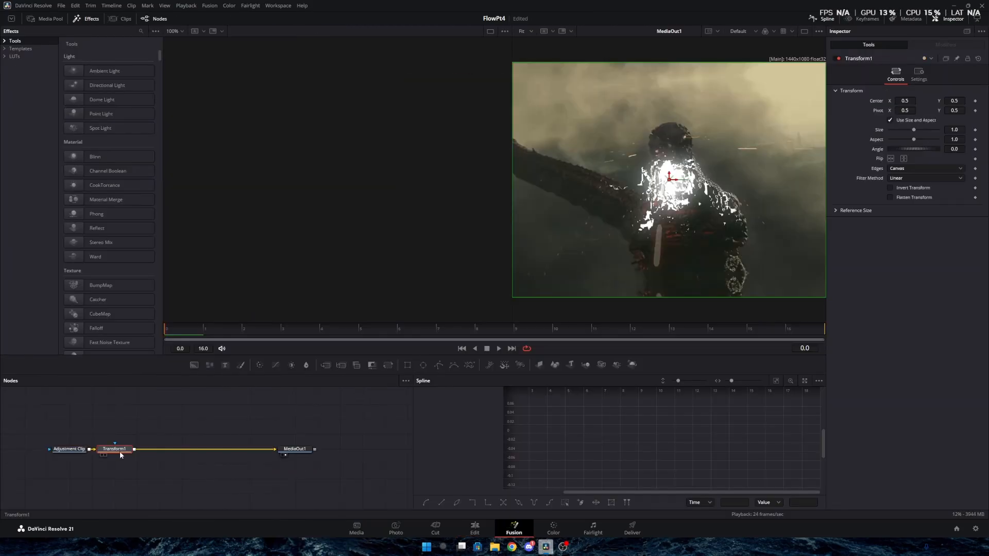
key(Delete)
click(82, 452)
click(326, 364)
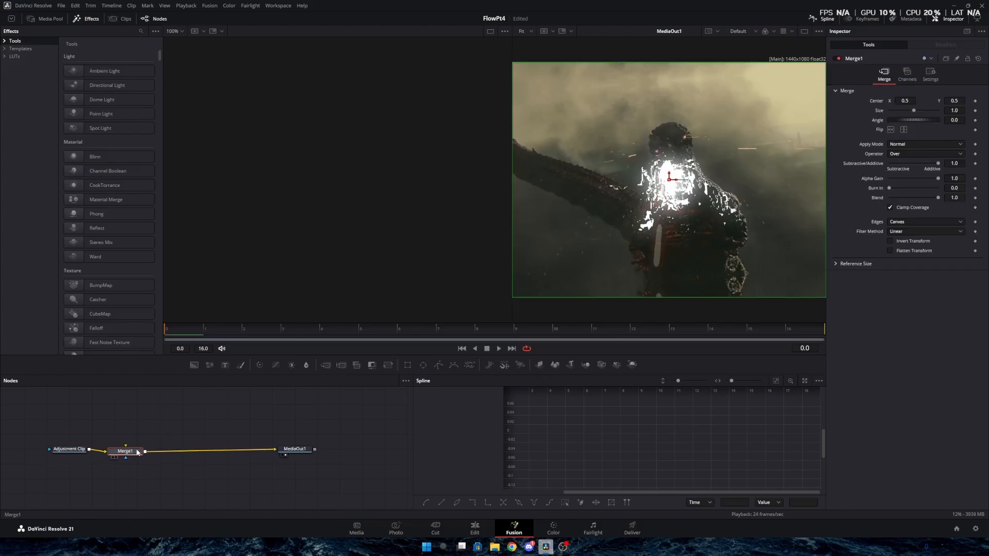
- Add a Turbulent Noise node above Merge1 and connect its output to the Merge's foreground
key(shift+space)
text(glowturbulent)
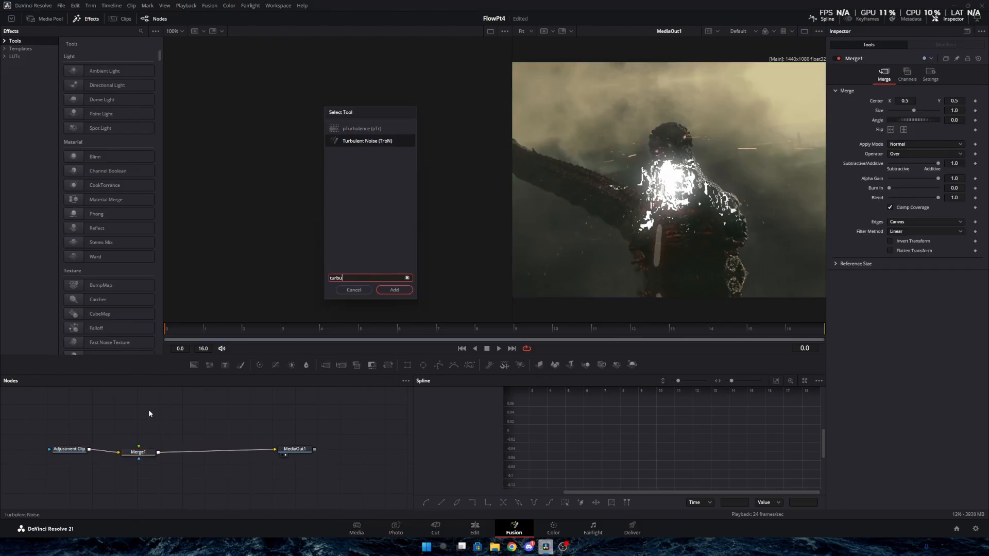
key(Return)
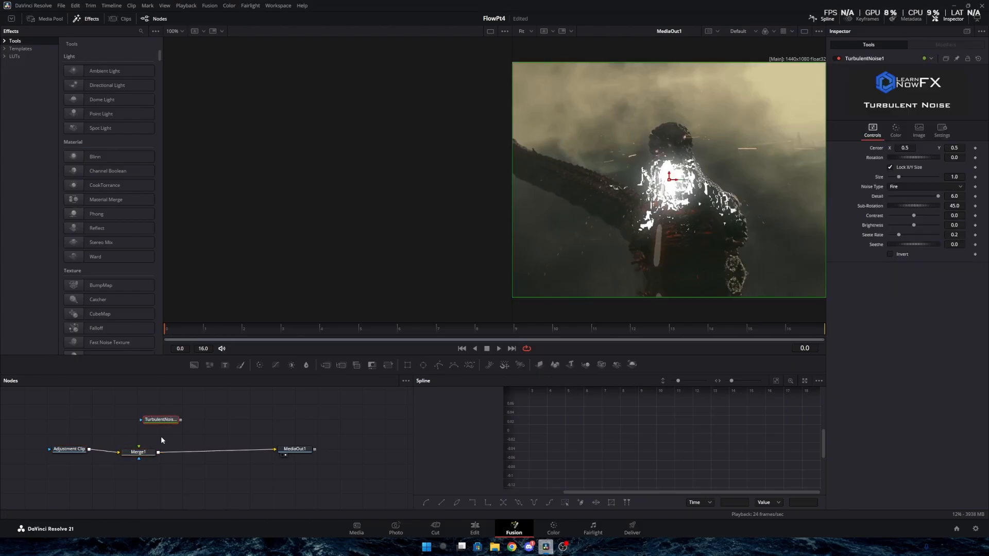
drag(166, 421, 145, 453)
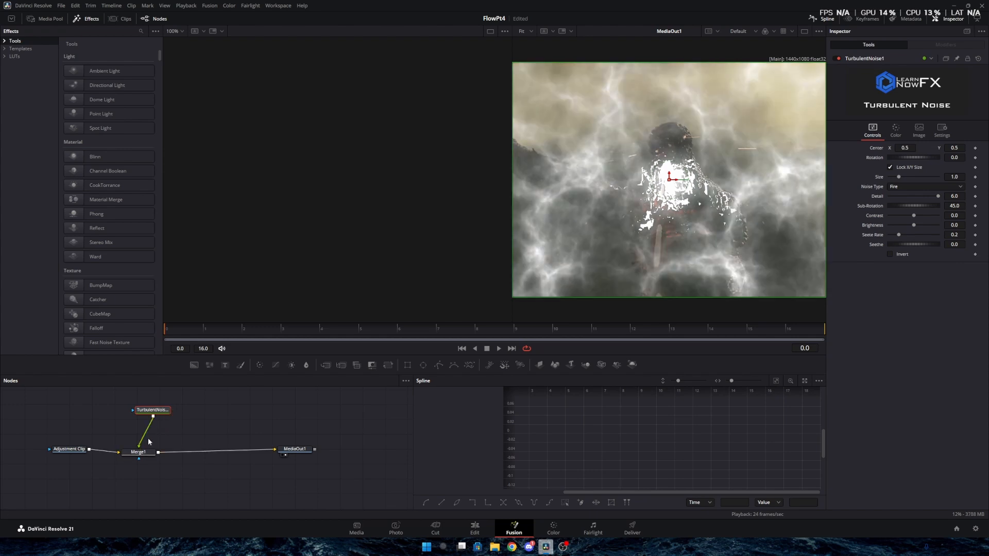
drag(141, 411, 134, 416)
right_click(268, 413)
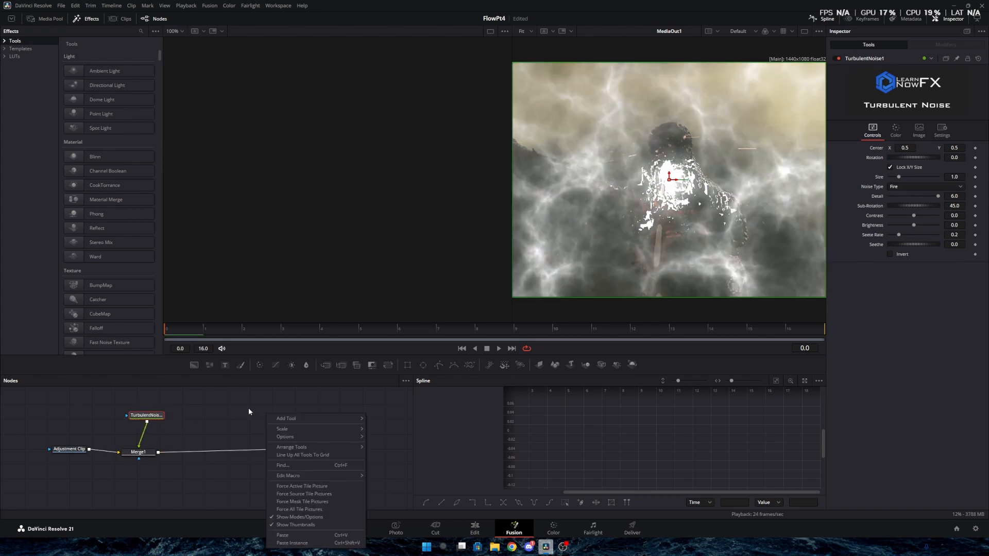
click(244, 412)
key(shift+space)
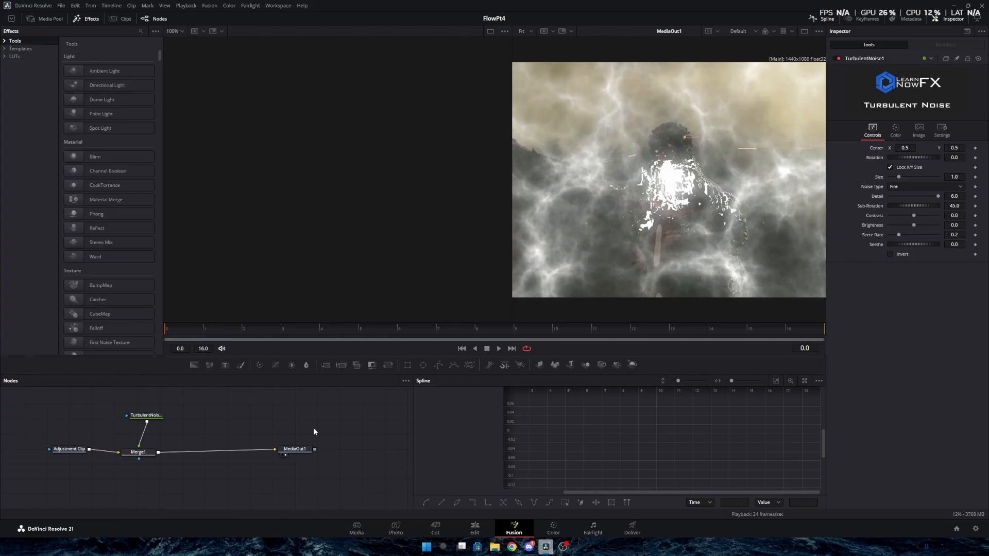
- Set the Turbulent Noise node's Color 1 to opaque black, with Red, Green and Blue at 0.0 and Alpha at 1.0
click(153, 416)
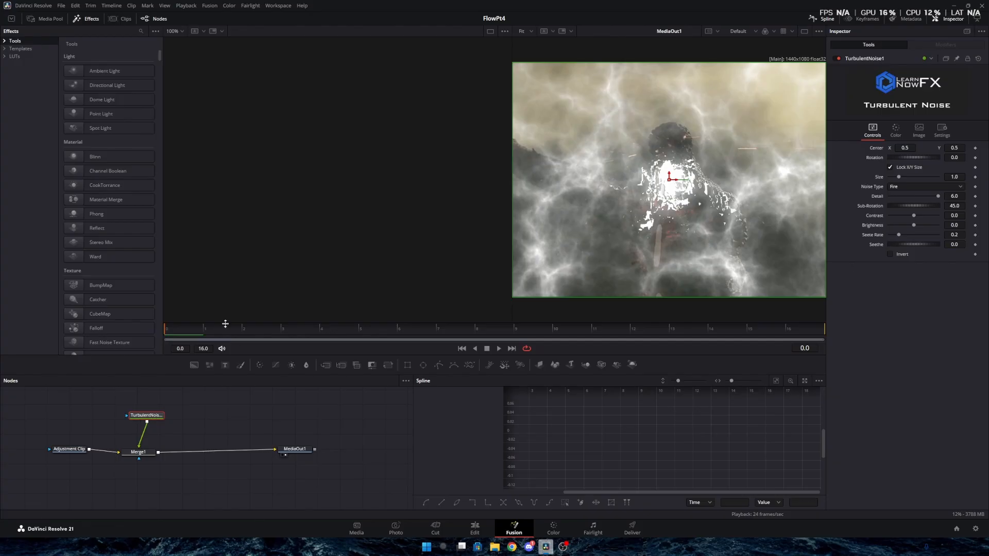
drag(190, 333, 399, 328)
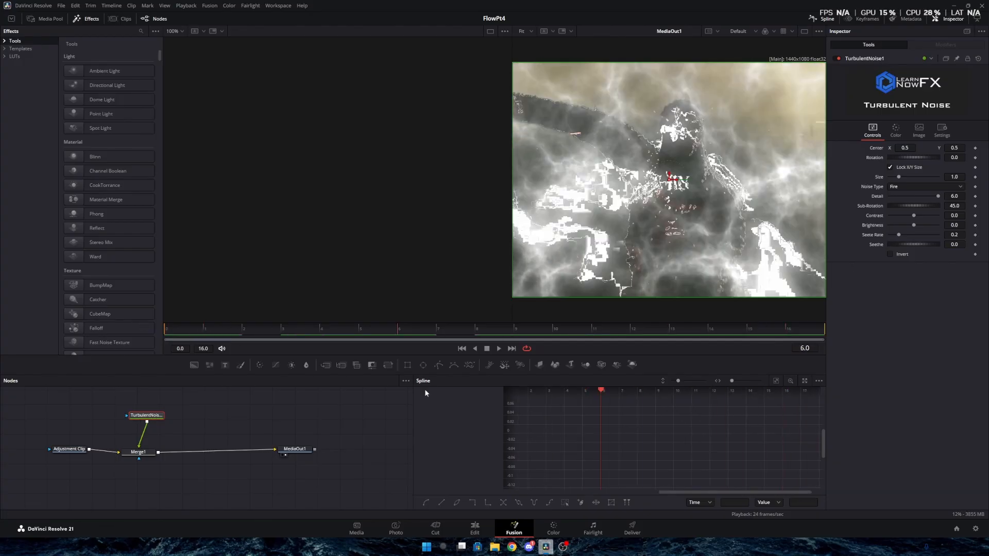
click(896, 129)
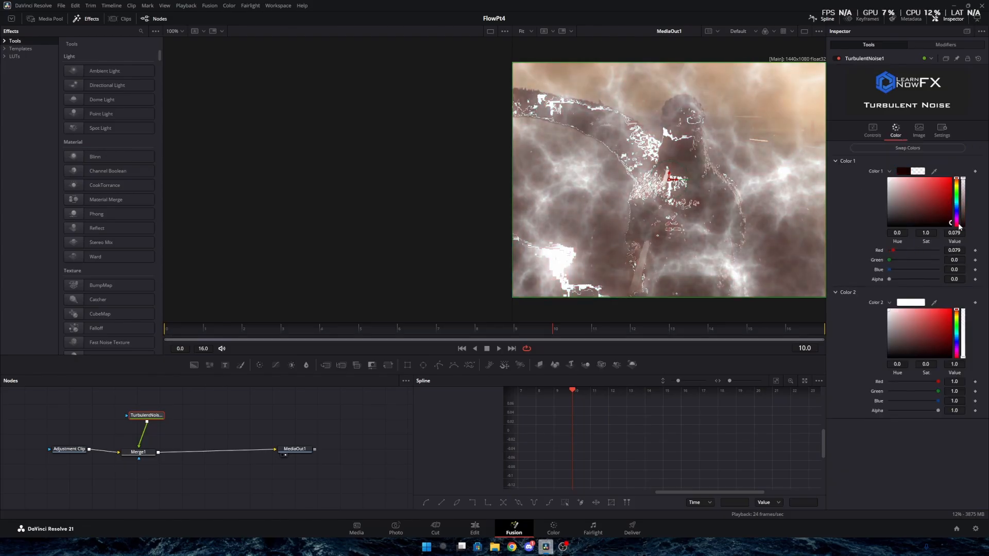
drag(963, 227, 970, 262)
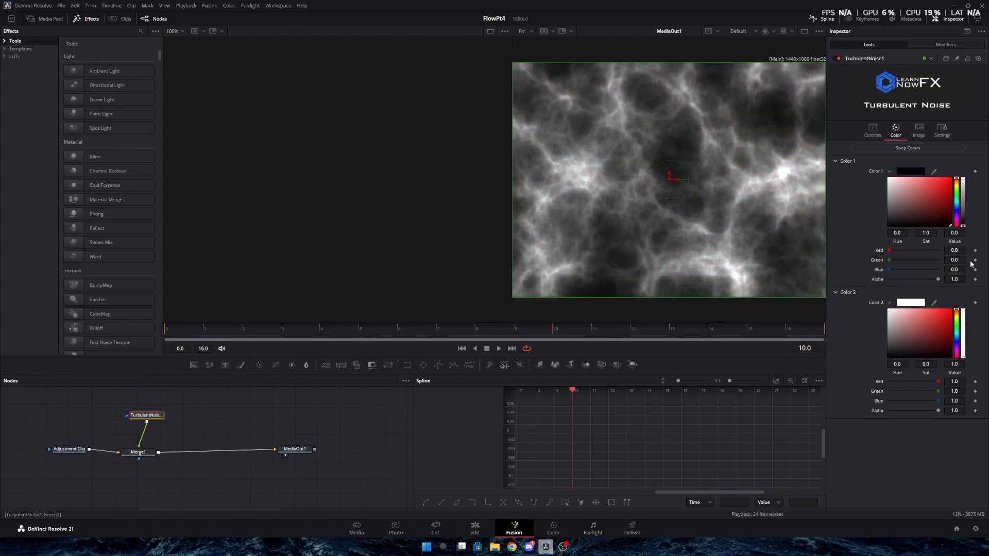
- Undo the opaque Color 1 change and set the Turbulent Noise node's Color 2 to black
key(ctrl+z)
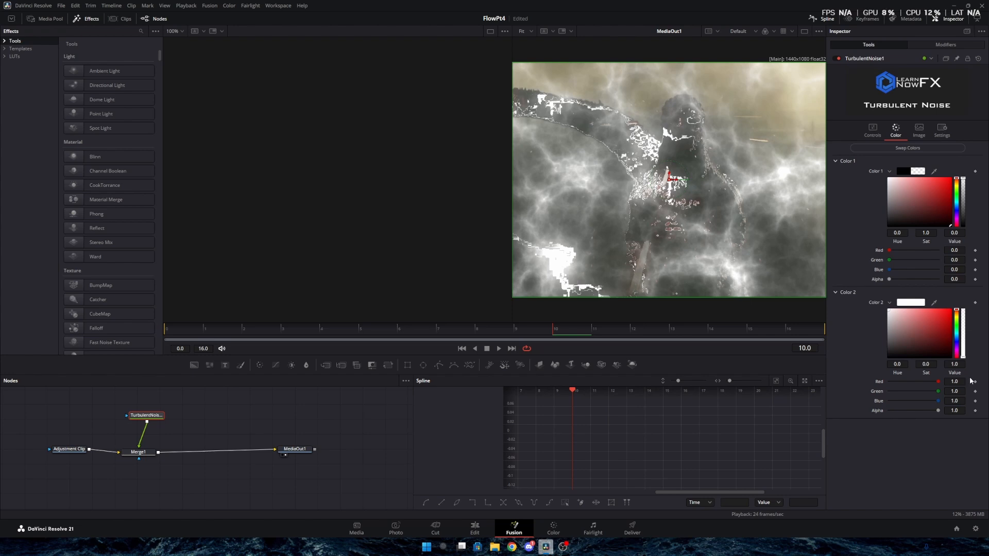
drag(954, 341, 954, 361)
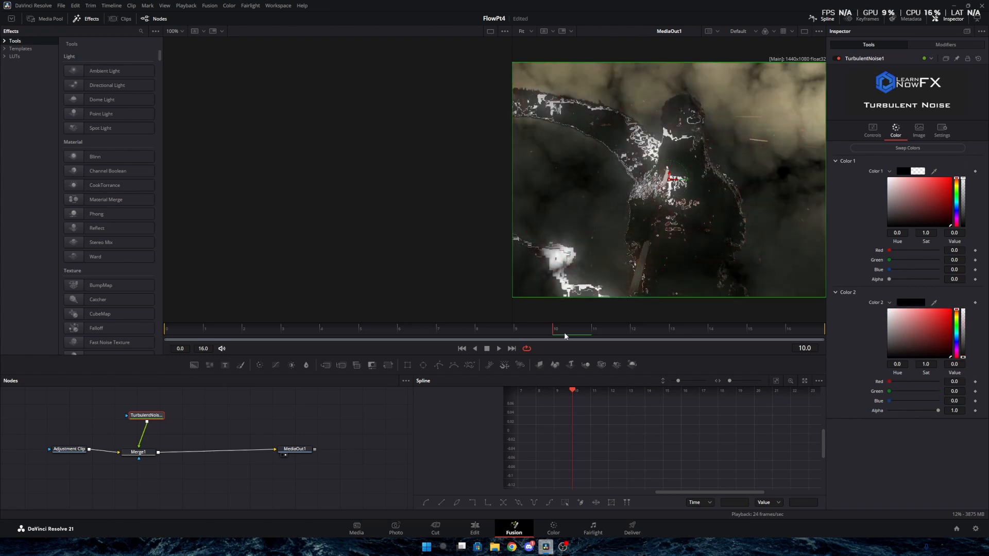
drag(586, 341, 565, 344)
- Keyframe the Turbulent Noise Brightness at -1.0 on frame 10 and 0.0 on frame 16
click(873, 129)
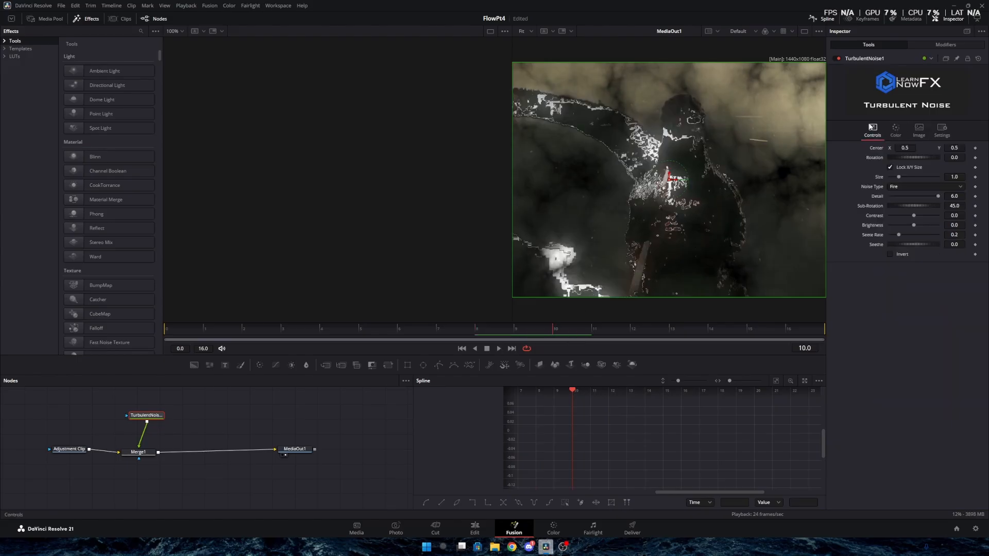
click(975, 225)
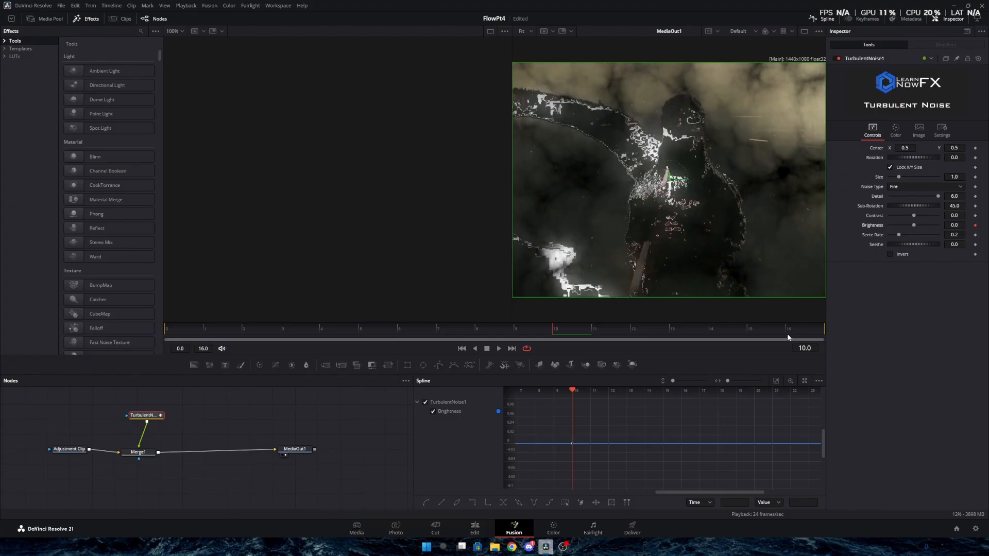
drag(714, 324, 857, 321)
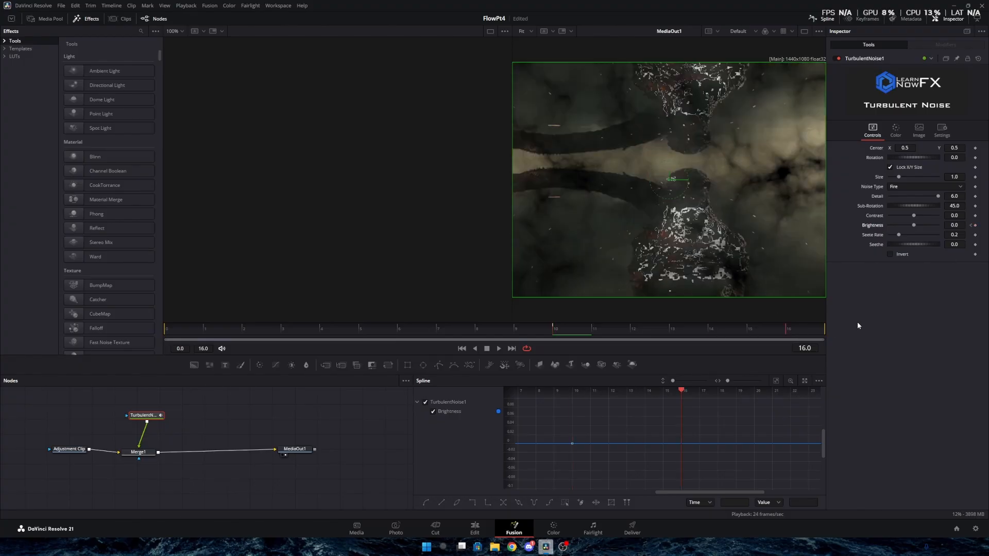
click(971, 225)
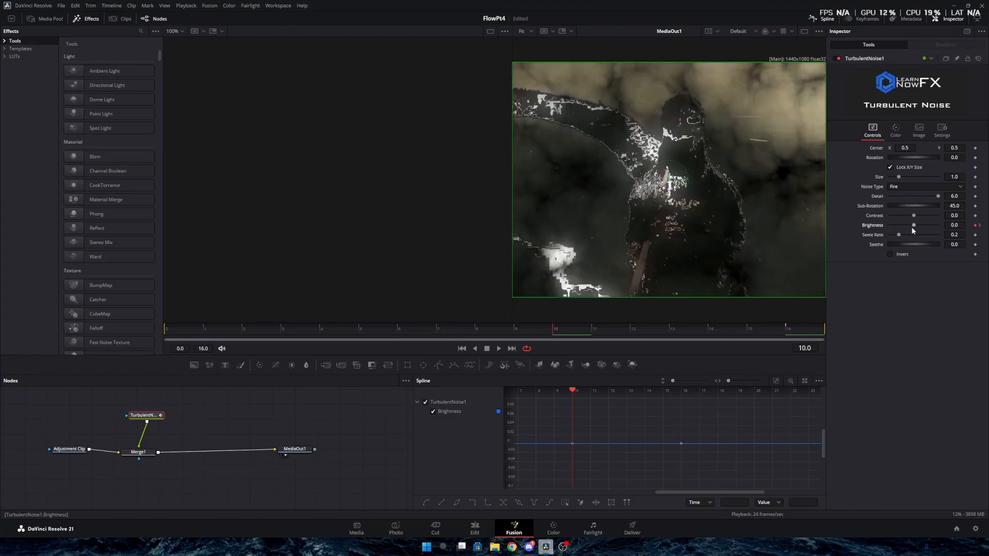
drag(914, 225, 850, 226)
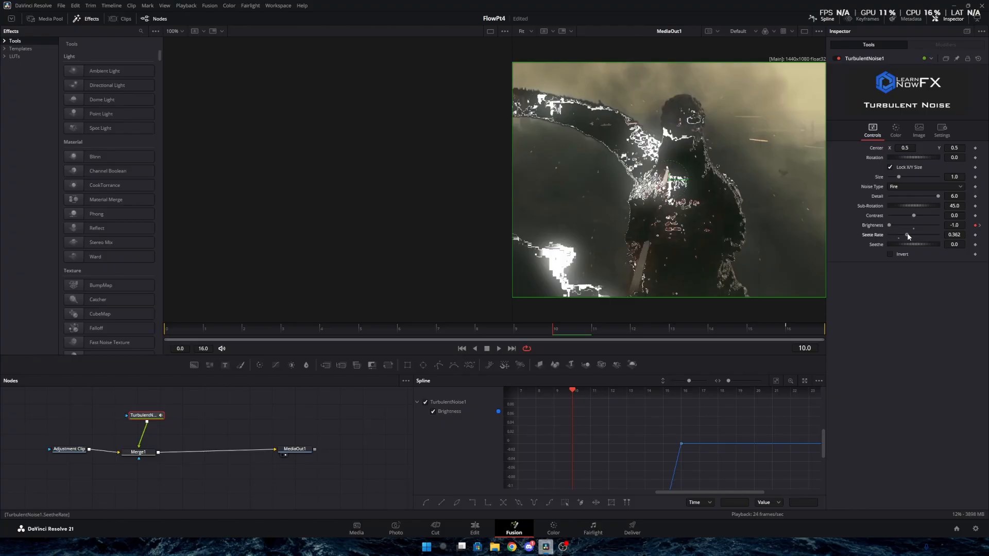
- Set the Turbulent Noise Seethe Rate to about 0.409 and Seethe to about 0.348, and preview the composition
drag(908, 234, 920, 246)
key(space)
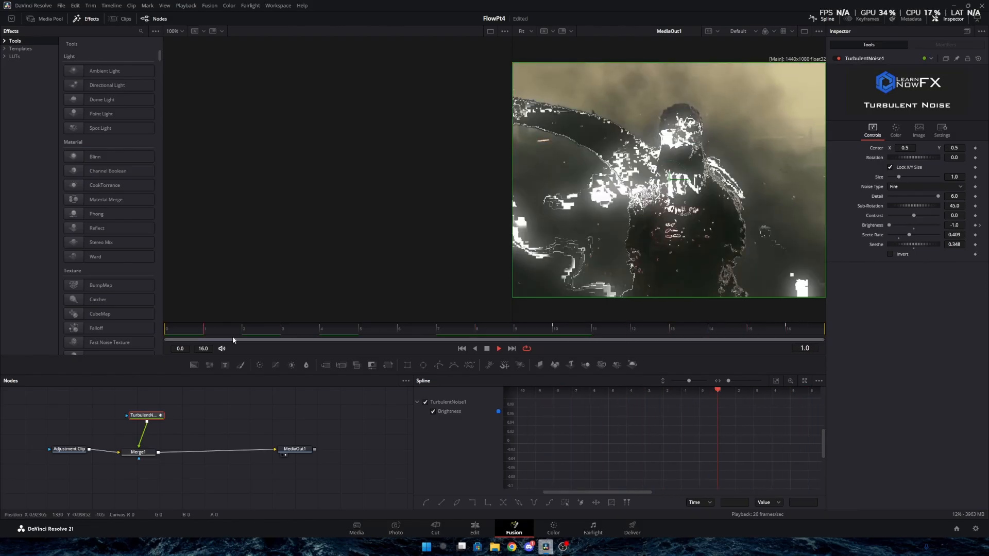
key(space)
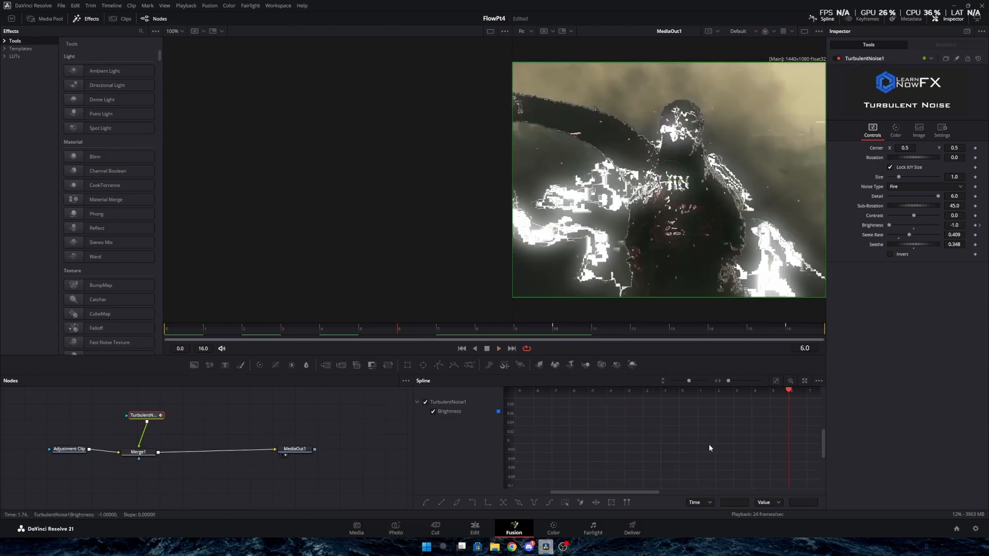
- Reshape the Brightness spline into a smooth curve that starts slowly and rises steeply into the last keyframe
click(776, 381)
click(566, 503)
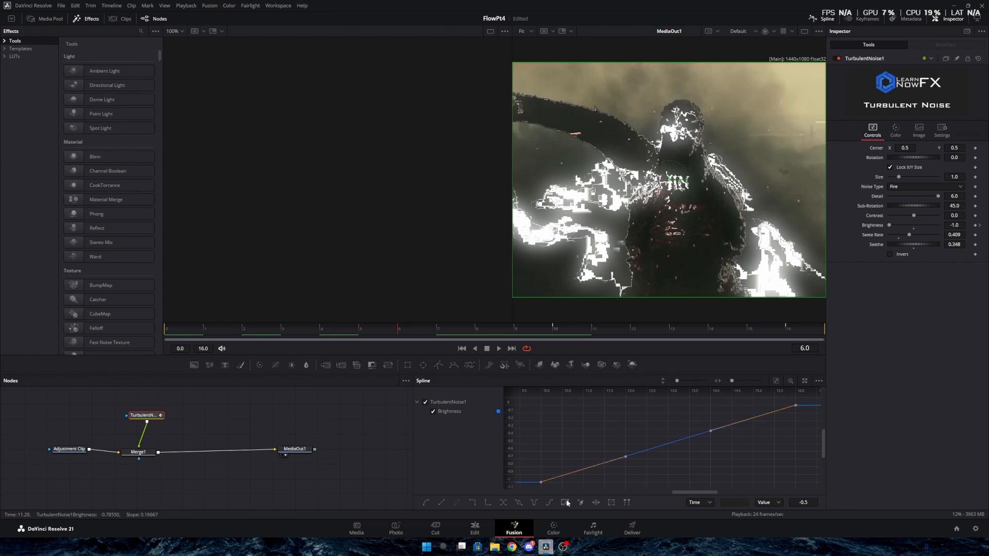
key(f)
drag(711, 408, 763, 462)
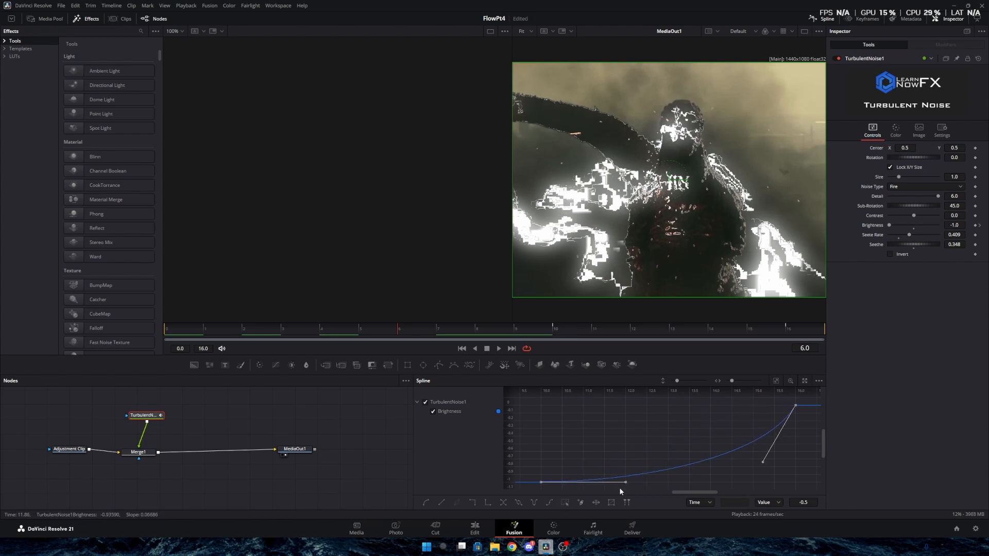
drag(625, 484, 735, 471)
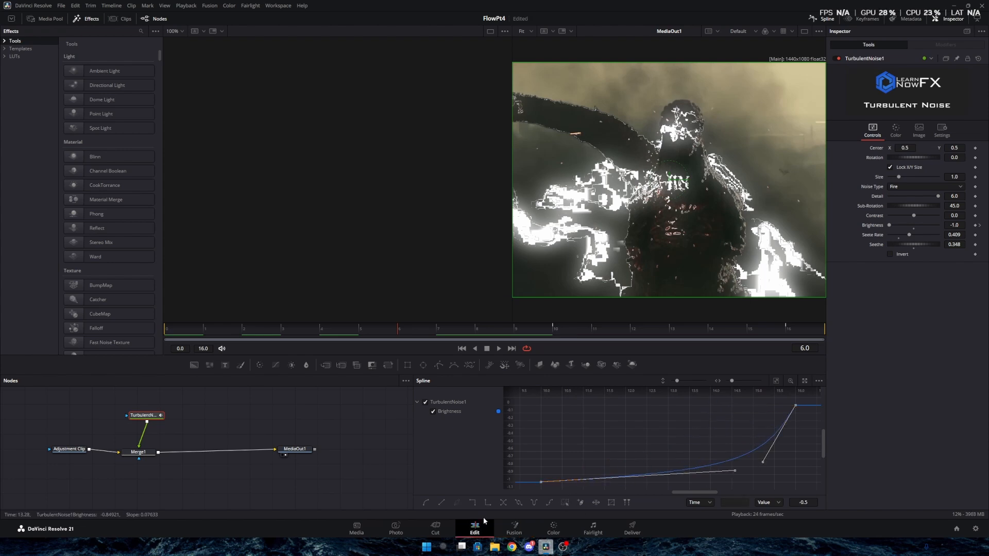
- Return to the Edit page and play the section under the new Video 4 adjustment clip several times
click(483, 518)
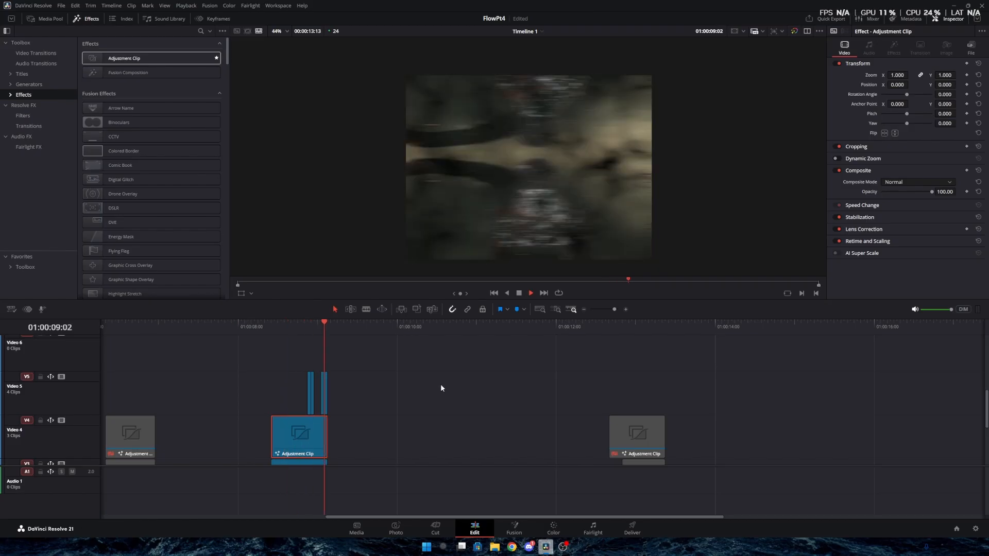
key(space)
click(283, 327)
key(space)
key(space)
drag(436, 400, 486, 381)
click(335, 342)
key(space)
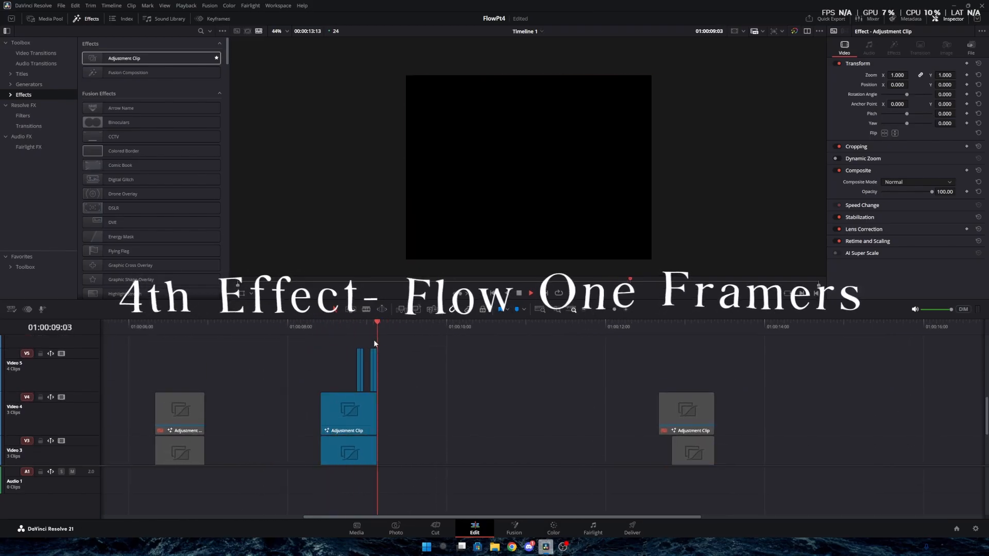
key(space)
drag(363, 331, 320, 327)
key(space)
key(space)
- Compare playback of the section with the short Video 5 adjustment clips disabled and enabled again
drag(399, 385, 349, 369)
key(d)
key(space)
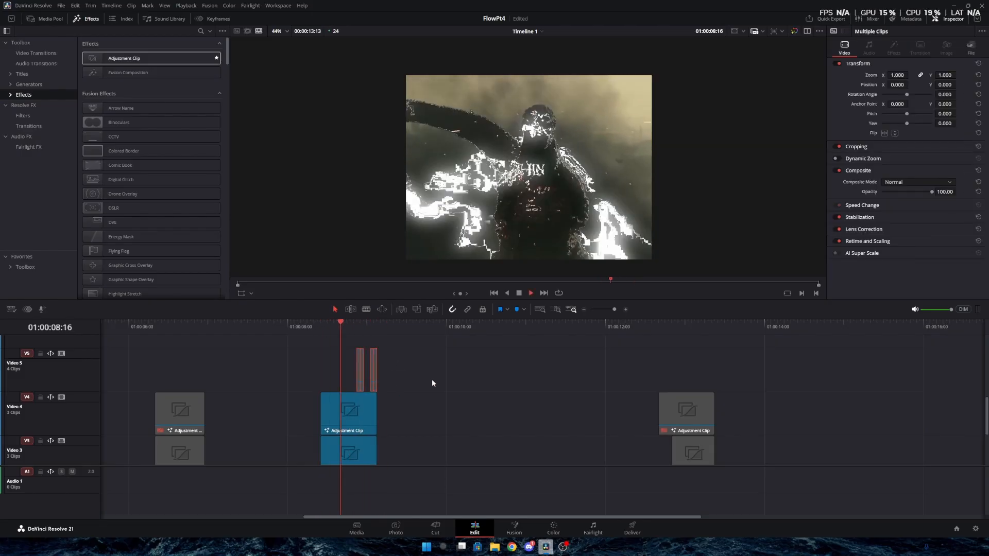
click(303, 327)
key(d)
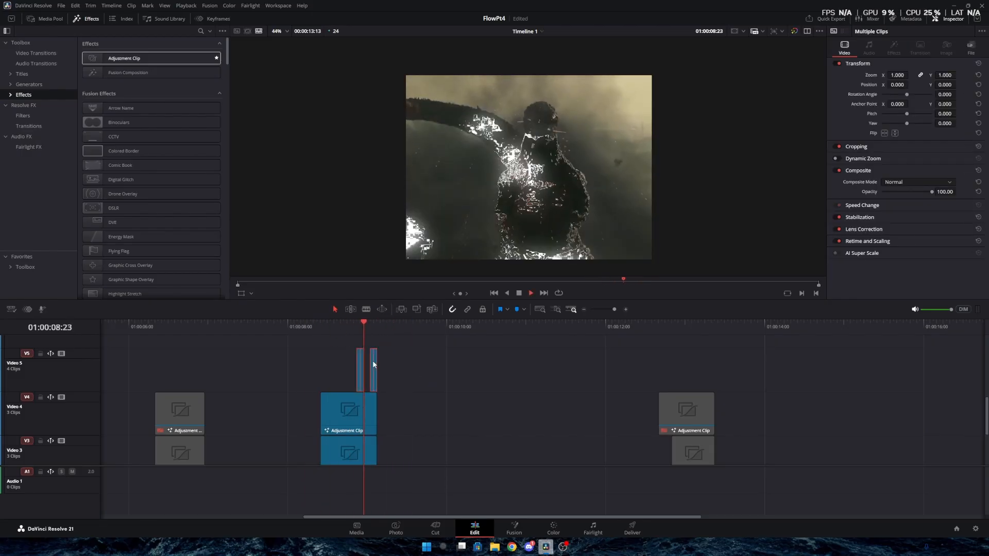
click(330, 328)
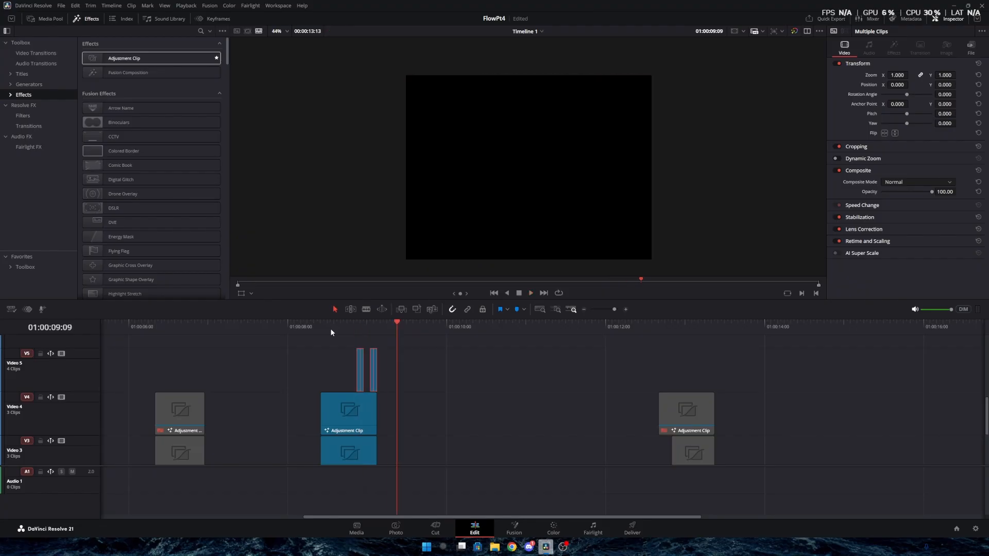
click(332, 330)
key(space)
- Move the short Video 5 clips aside, leave one starting at 01:00:08:22, and open it in Fusion
drag(461, 369, 502, 378)
drag(455, 388, 362, 382)
click(361, 324)
click(618, 310)
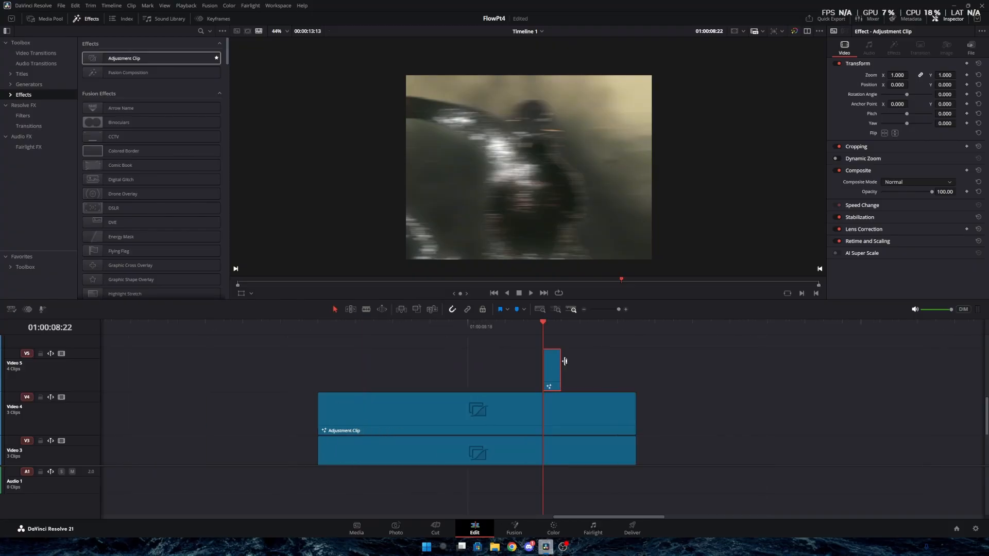
right_click(555, 370)
click(608, 473)
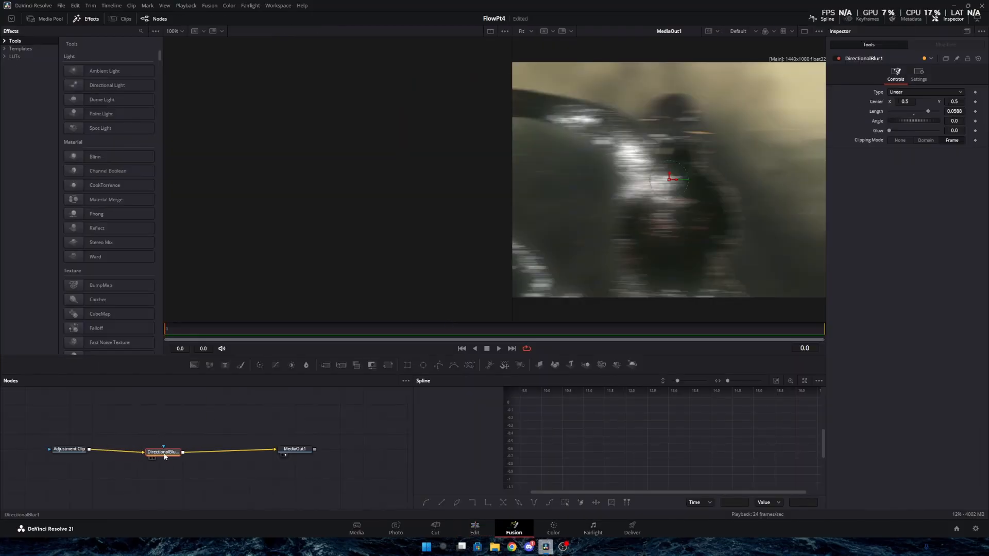
- Move the Directional Blur node closer to the Adjustment Clip node and set its Length to about 0.054
drag(165, 456, 137, 455)
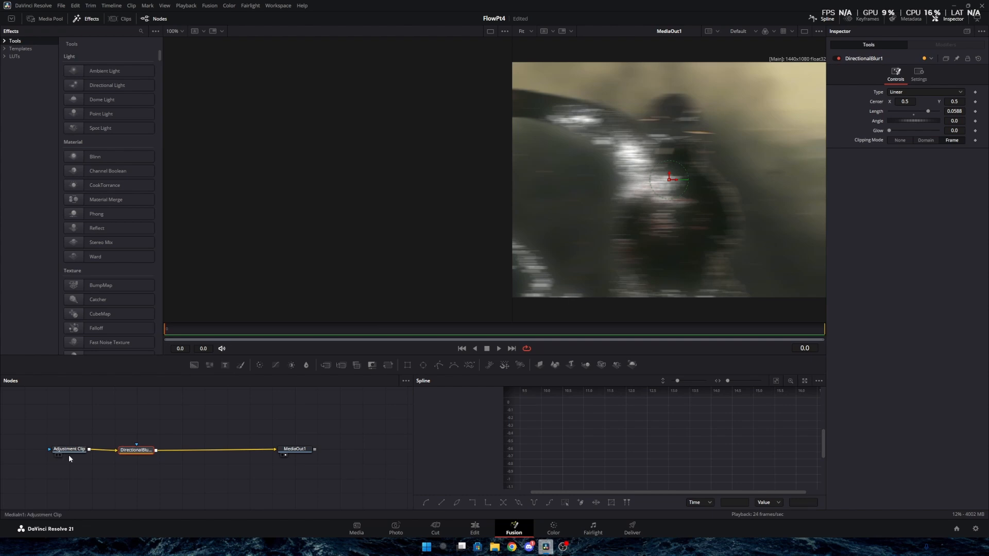
click(69, 453)
click(142, 453)
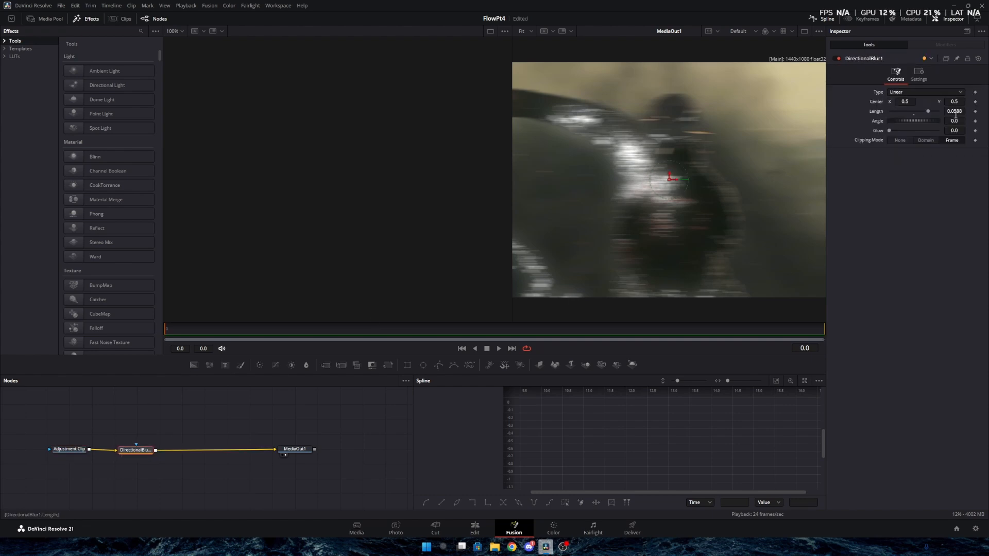
drag(931, 110, 930, 116)
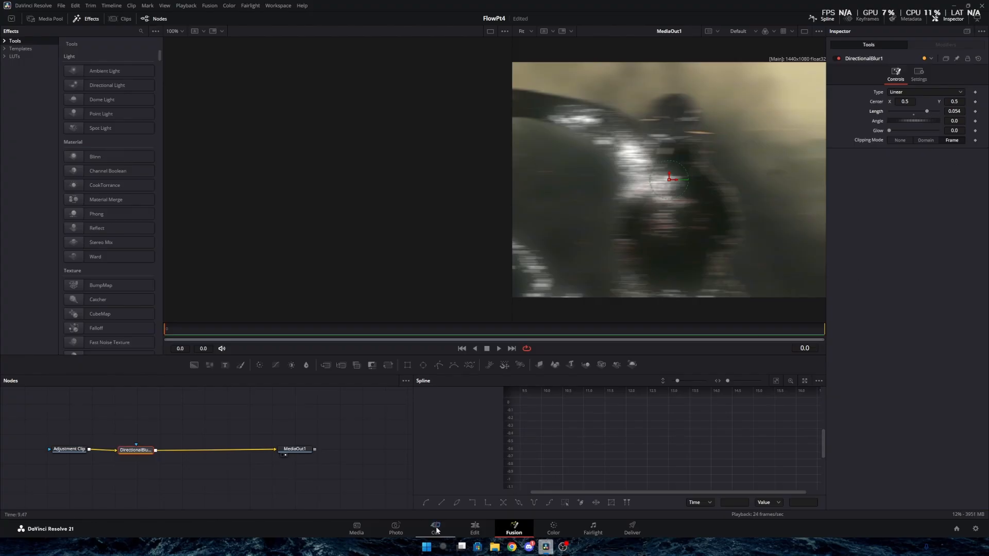
- Back on the Edit page, place two blur clips side by side around 01:00:08:22 on Video 5 and duplicate the pair at the section's end
click(475, 529)
drag(632, 309, 617, 309)
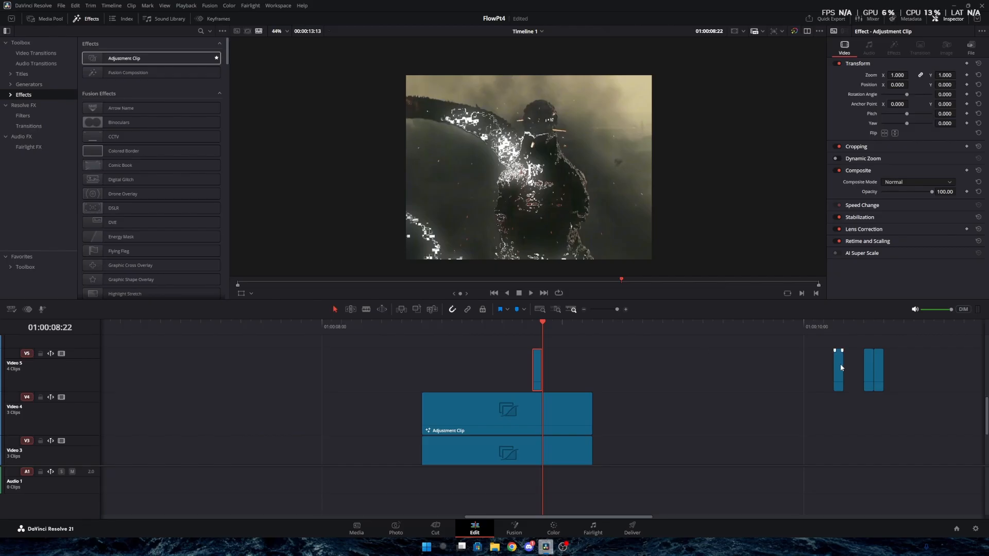
drag(839, 363, 532, 372)
drag(548, 377, 592, 382)
- Preview the section with both blur clip pairs, remove the leftover pair farther along Video 5, and save the project
click(366, 328)
key(space)
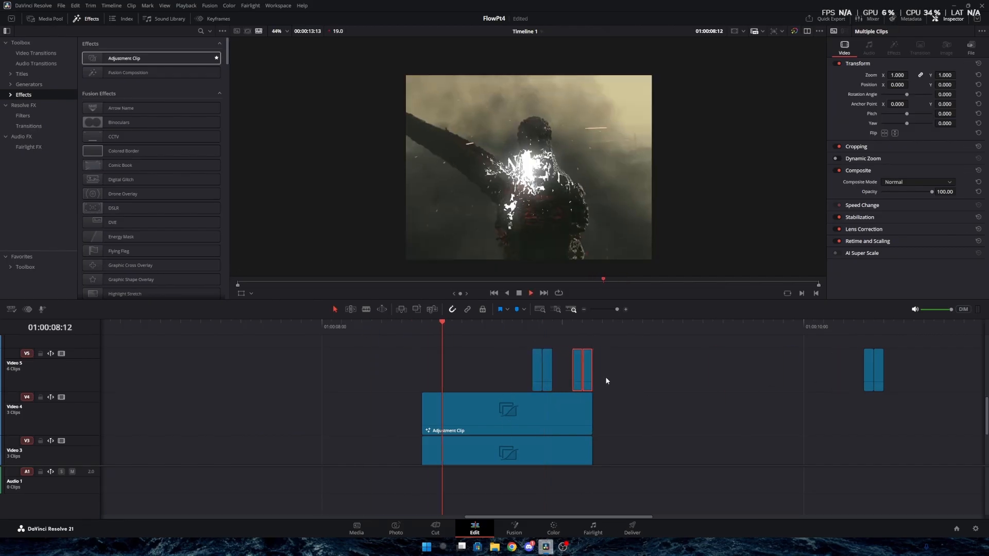
click(456, 323)
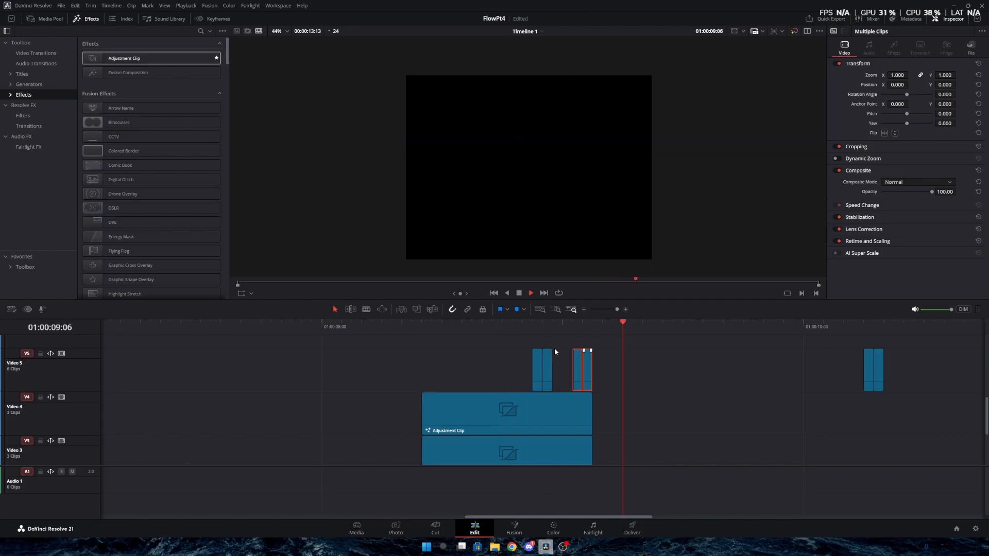
drag(511, 325, 460, 325)
key(space)
drag(845, 398, 633, 363)
key(ctrl+s)
- Enable the adjustment clips above the Shin Godzilla shot around 01:00:06:12 and move the whole stack to start at 01:00:04:23
drag(710, 378, 685, 428)
drag(694, 403, 626, 392)
drag(626, 392, 623, 390)
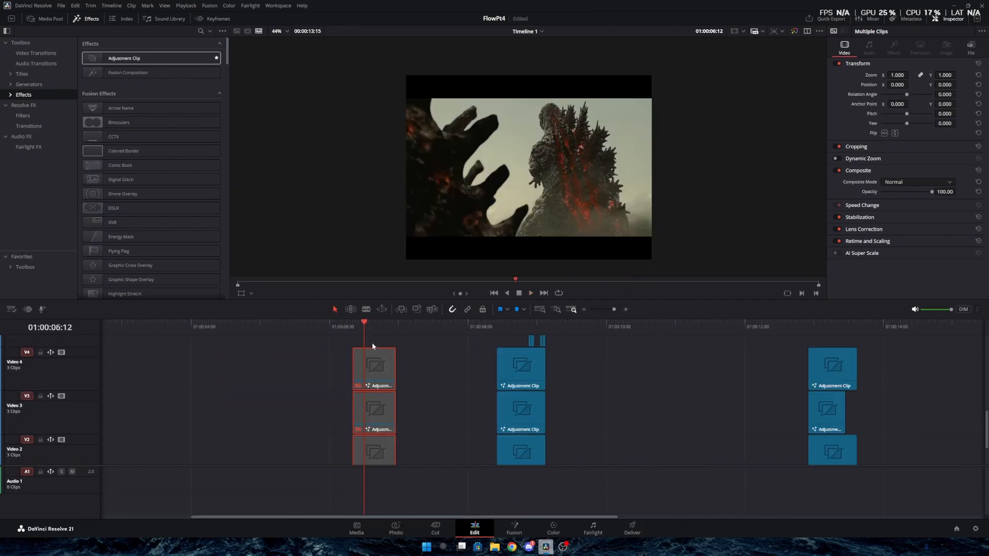
drag(395, 378, 520, 323)
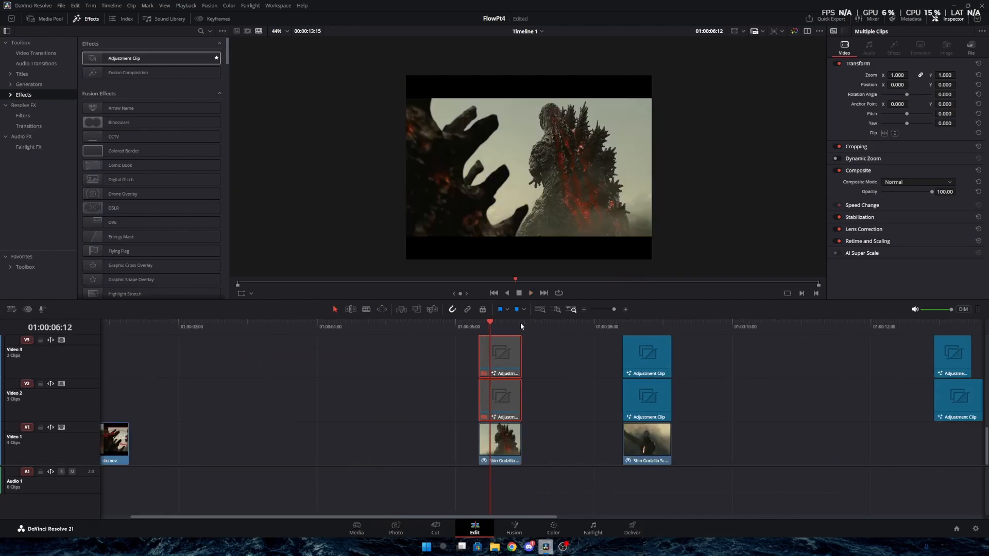
key(d)
drag(544, 446, 485, 328)
drag(509, 411, 522, 338)
drag(504, 457, 409, 454)
- Preview the relocated section and disable its Video 2 adjustment clip to isolate the Video 3 effect
click(358, 326)
key(space)
click(511, 381)
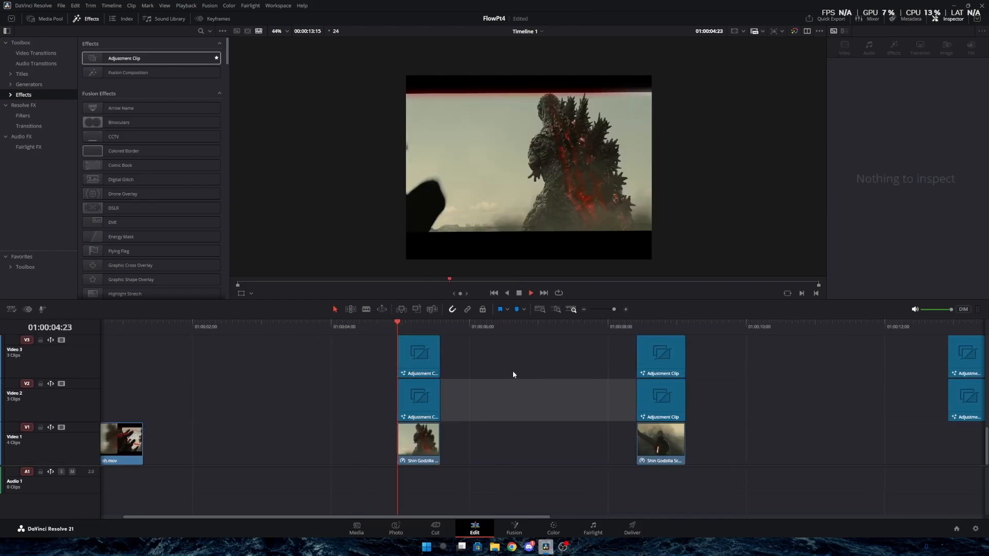
click(504, 368)
click(368, 333)
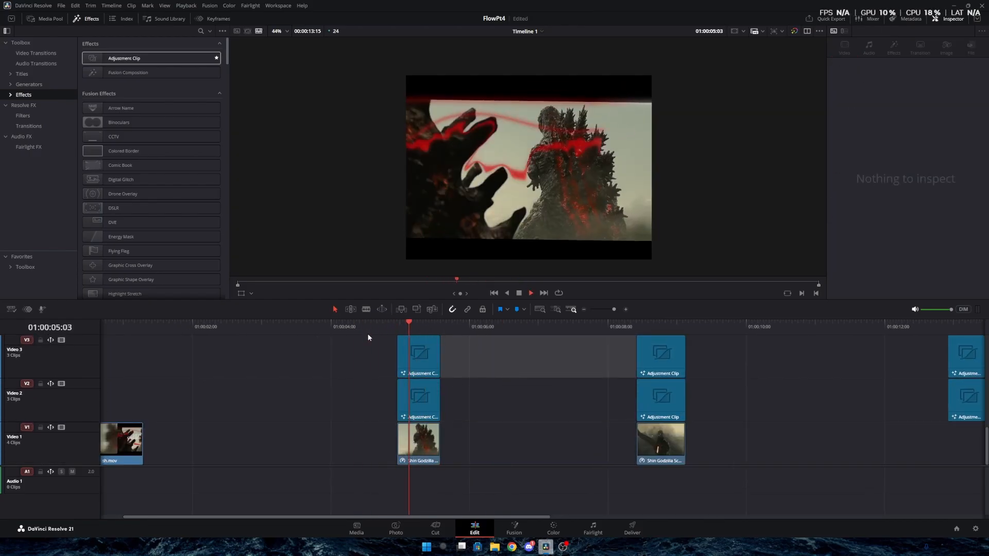
key(space)
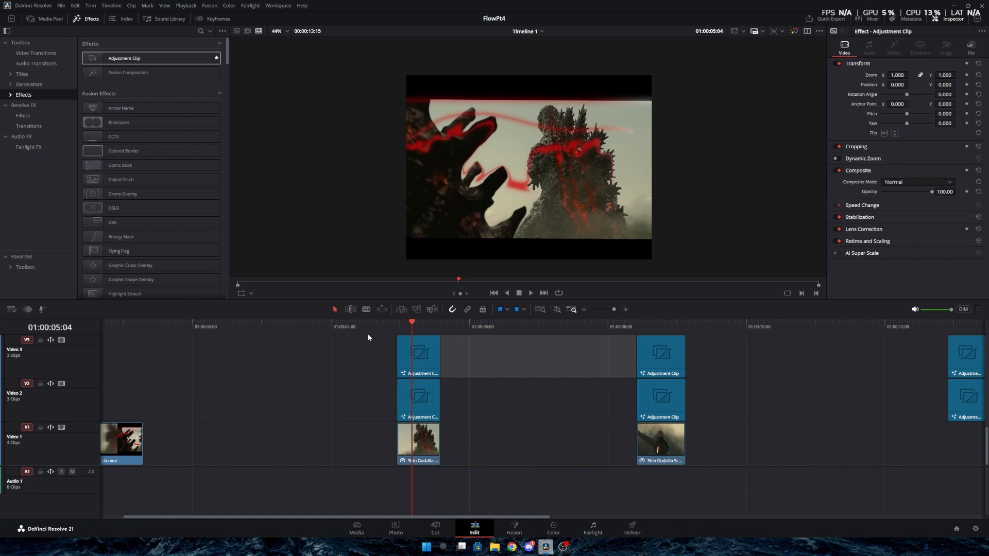
key(space)
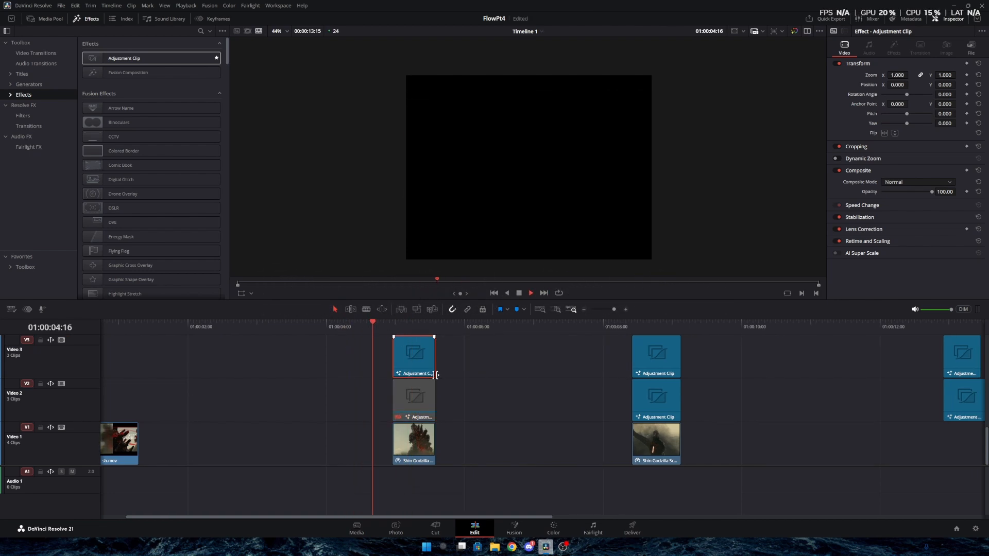
key(space)
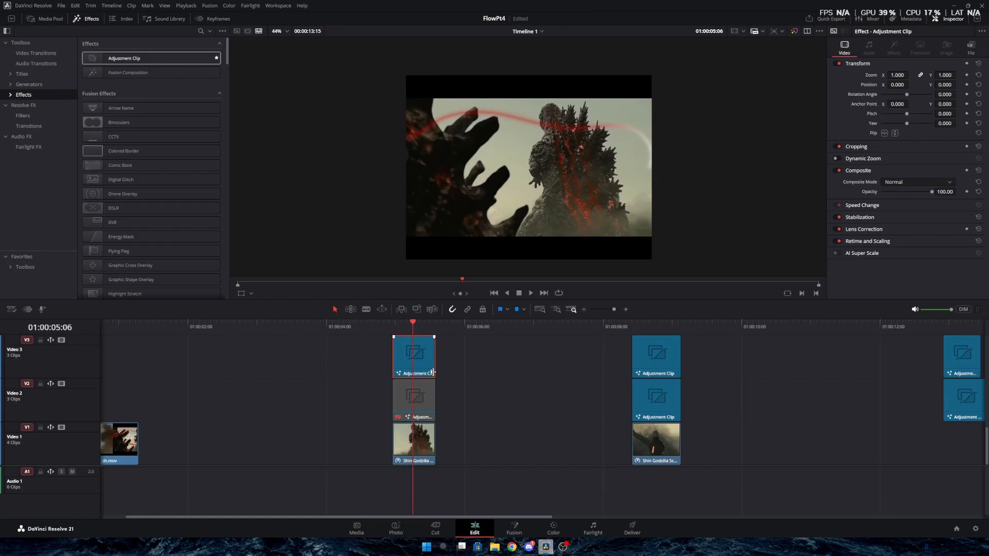
- Move the Video 3 adjustment clip to an empty spot around 01:00:02:15 and put a new Adjustment Clip in its place at 01:00:04:23
right_click(422, 370)
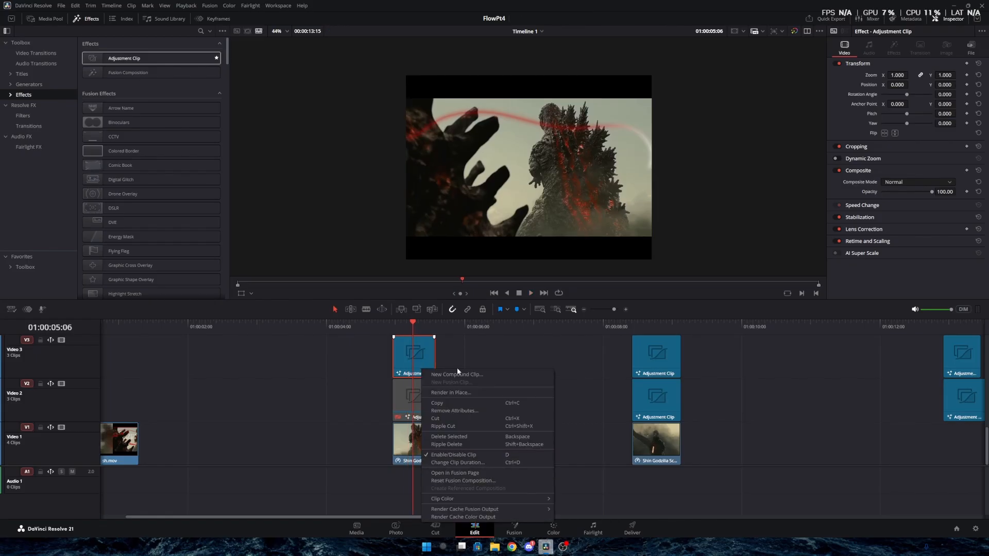
click(486, 355)
scroll(486, 355, up, 1)
drag(398, 395, 237, 387)
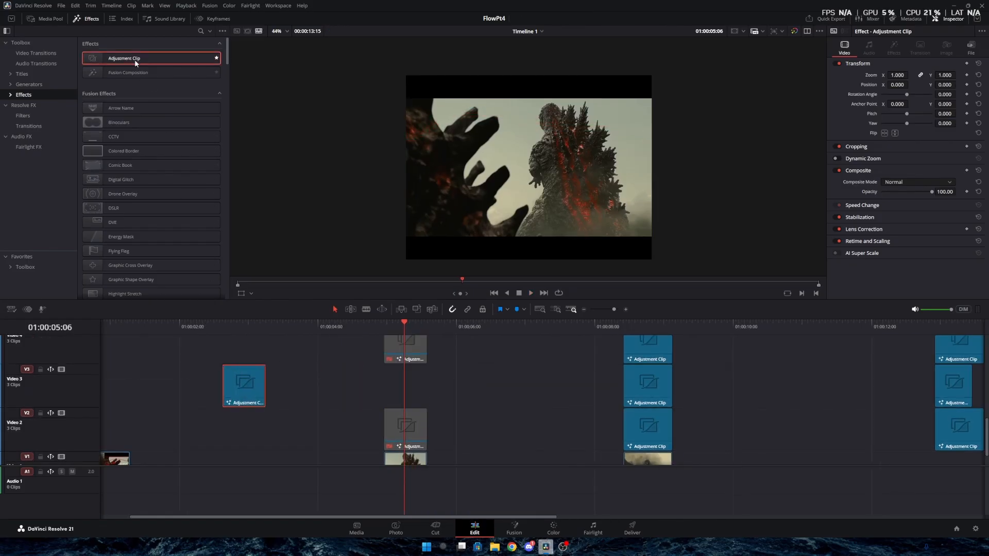
drag(135, 60, 782, 476)
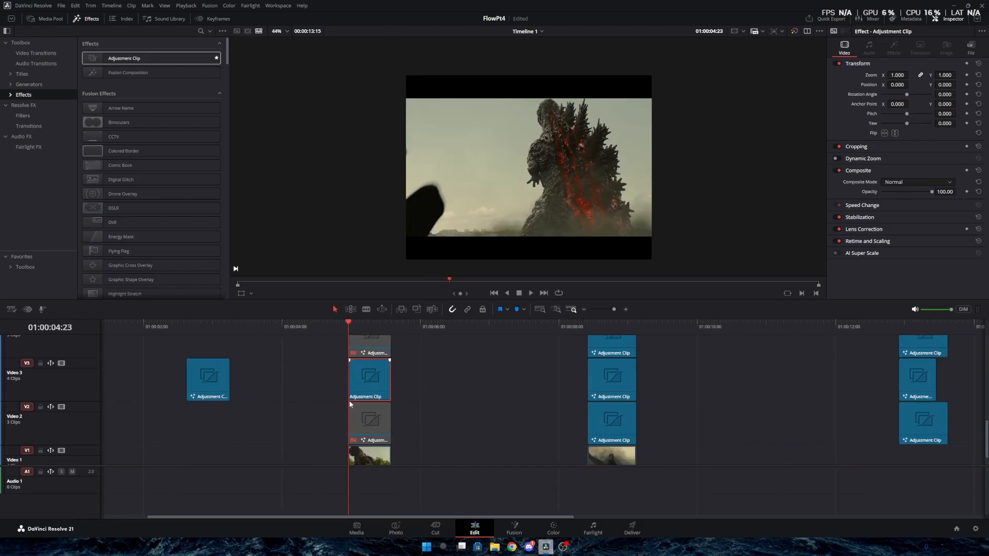
- Open the new adjustment clip in Fusion and merge a Background node over its footage
key(shift+5)
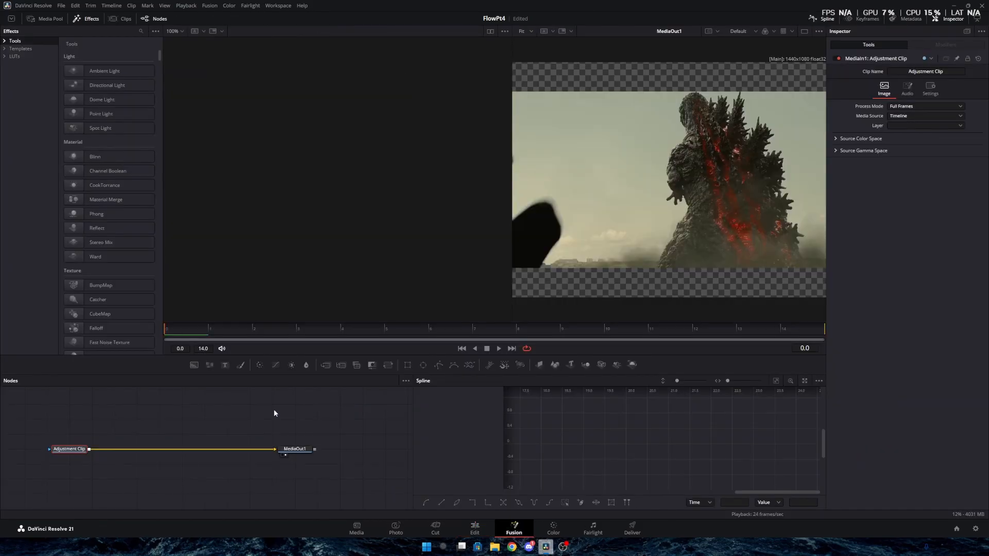
click(194, 365)
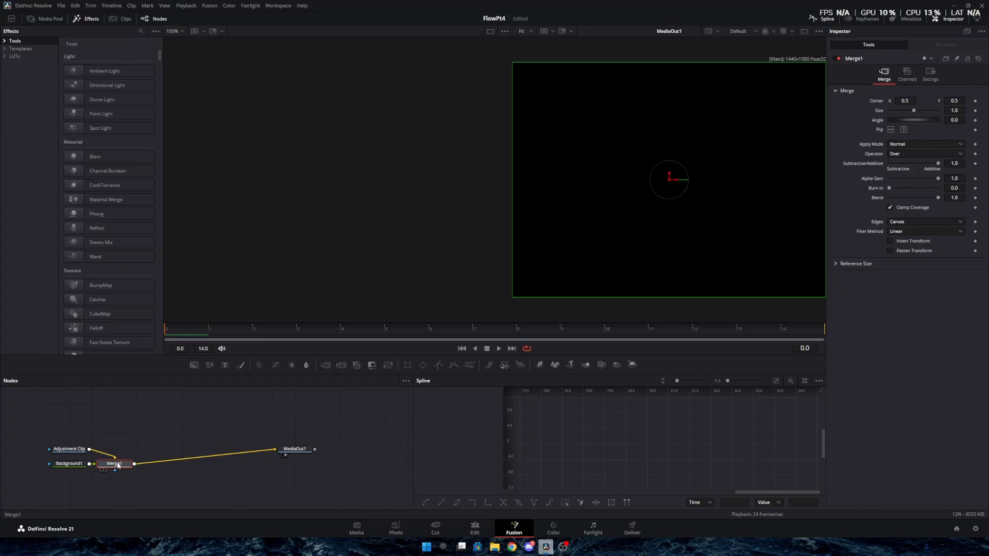
click(144, 439)
- Add a BSpline node and a connected Bitmap node above Merge1, placing the Bitmap directly beneath the BSpline
key(shift+space)
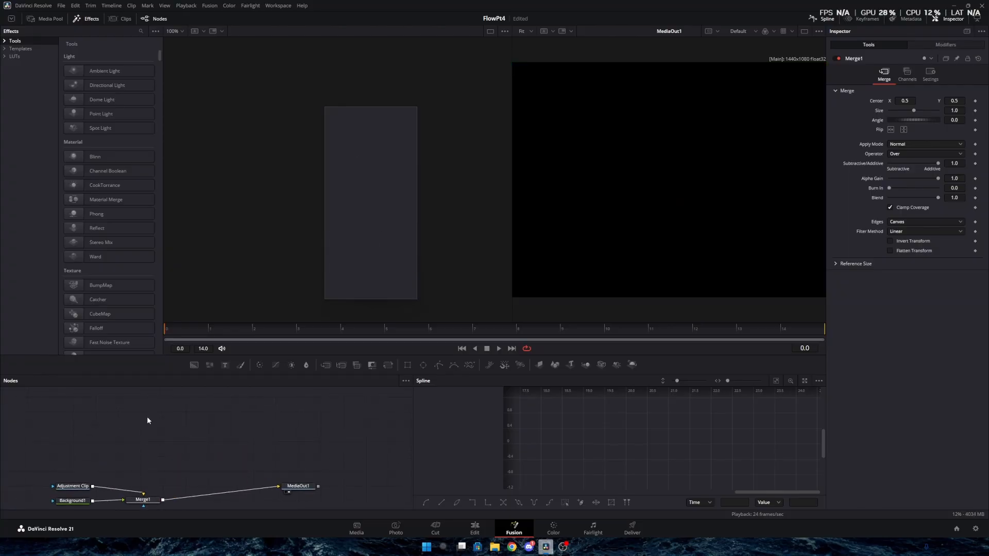
text(turbulent)
key(ctrl+a)
text(bsp)
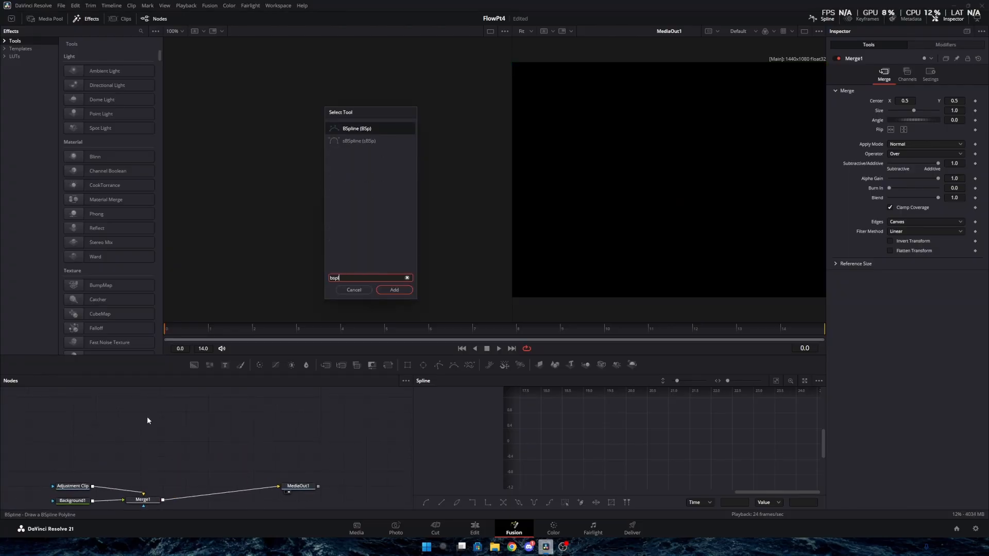
key(Return)
key(shift+space)
text(bitmap)
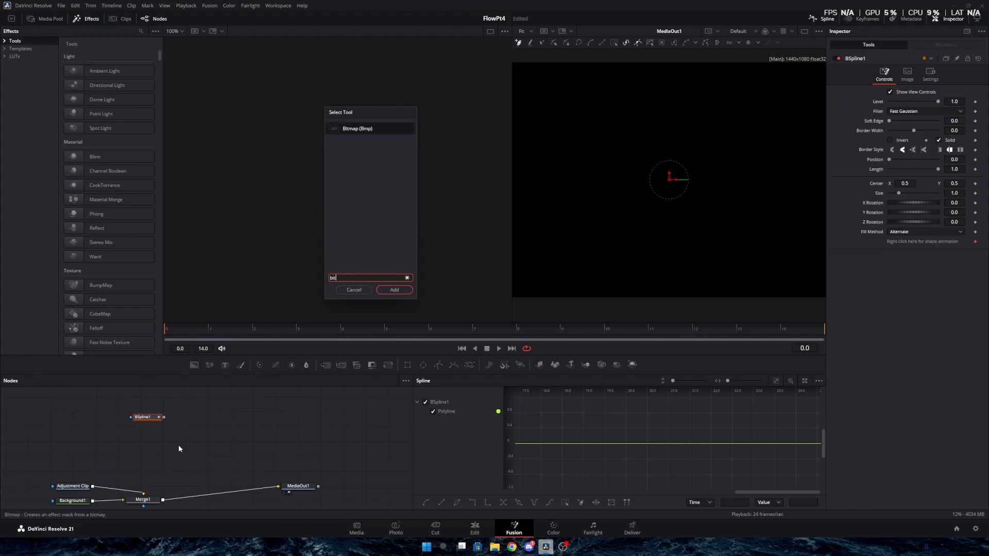
key(Return)
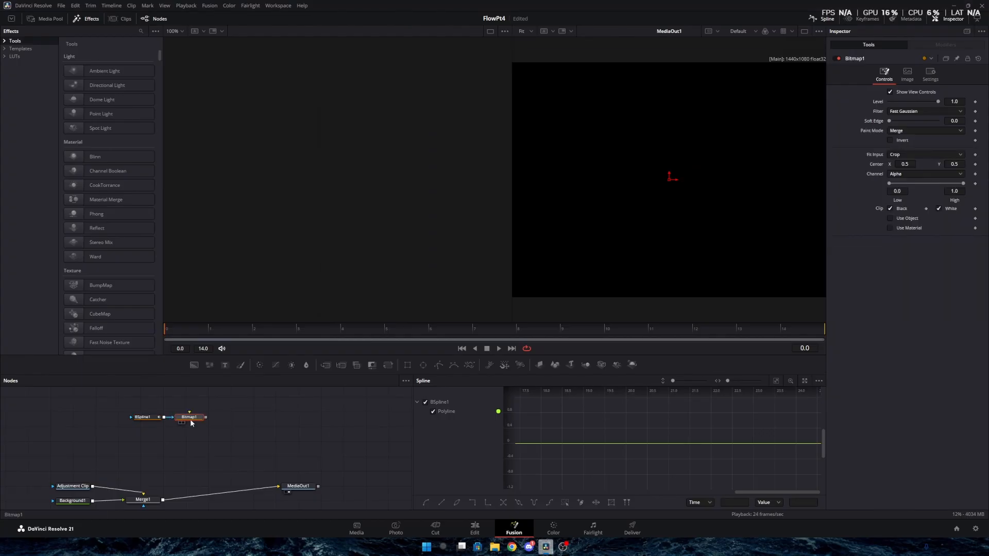
drag(190, 419, 146, 442)
- Add an ErodeDilate node and a Glow node below the Bitmap node
key(shift+space)
text(e)
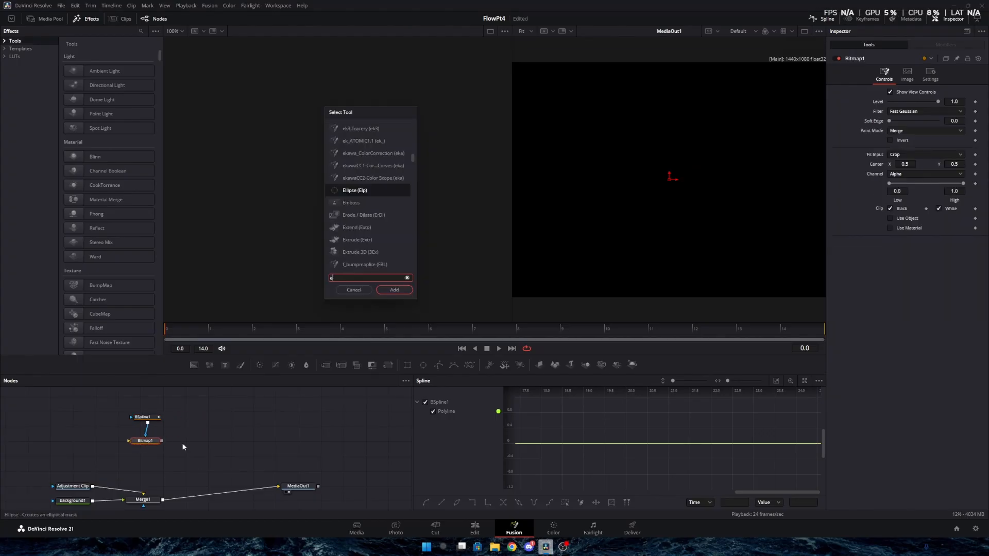
text(rode)
key(Return)
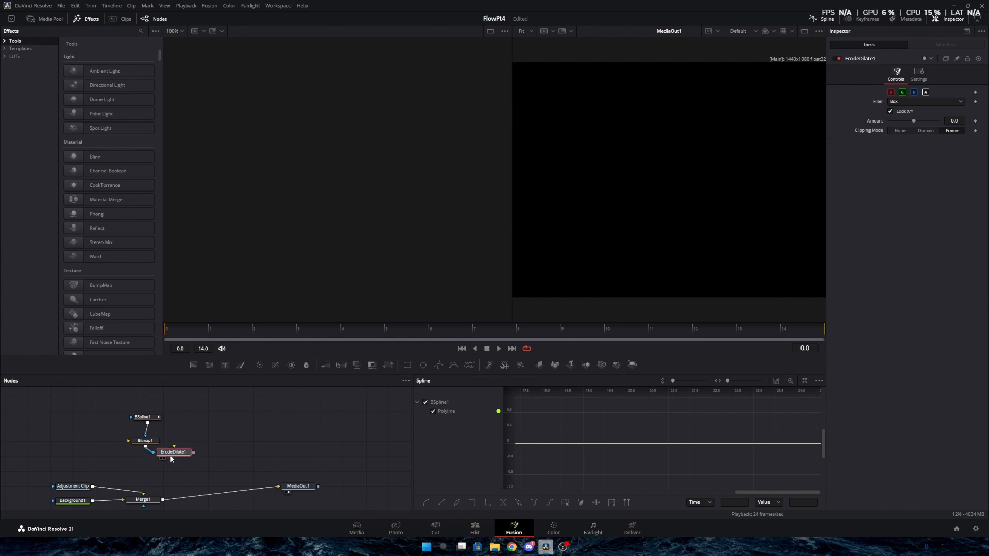
key(shift+space)
text(glow)
key(Return)
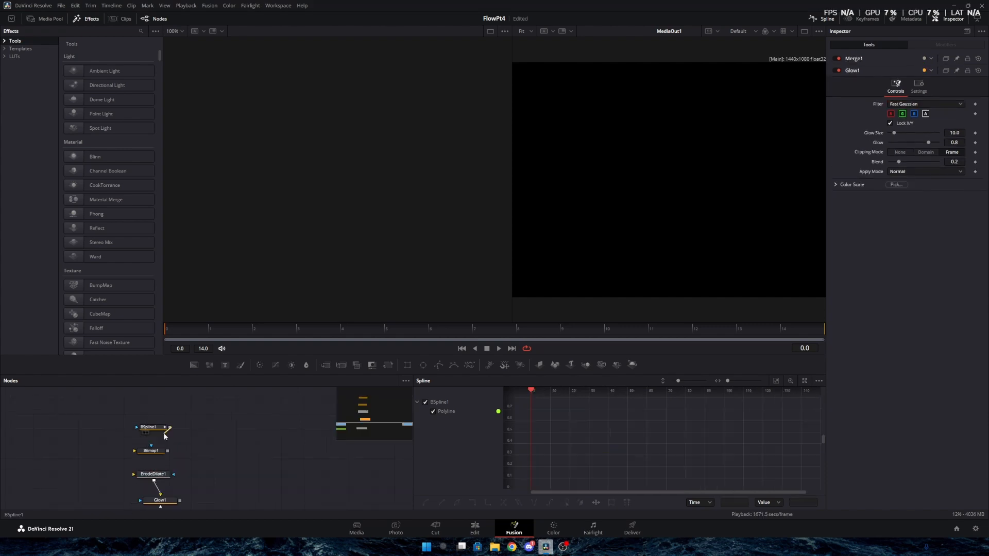
- Rewire the chain from BSpline through Bitmap and ErodeDilate to Glow, and connect Glow to Merge1's effect mask input
drag(165, 436, 136, 477)
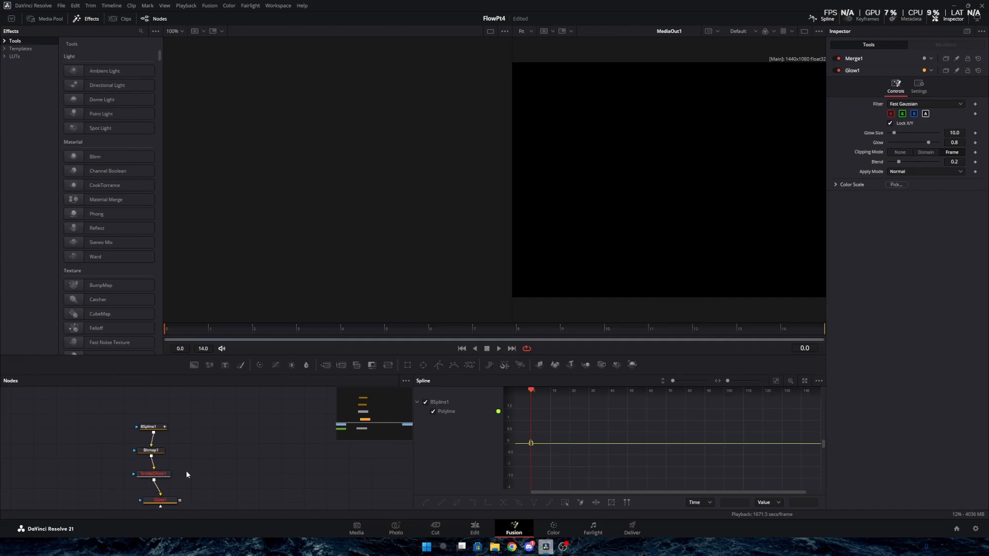
scroll(186, 470, down, 2)
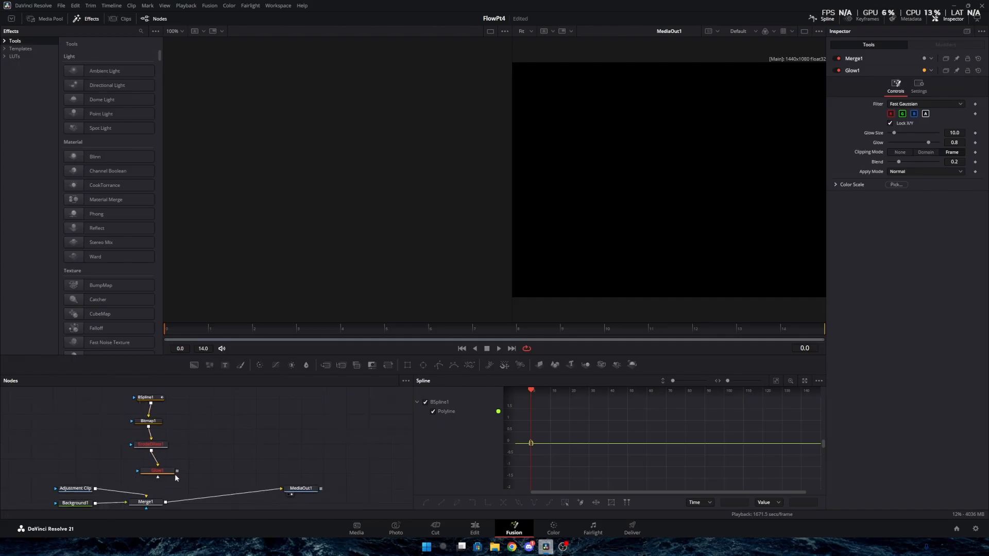
drag(176, 471, 147, 505)
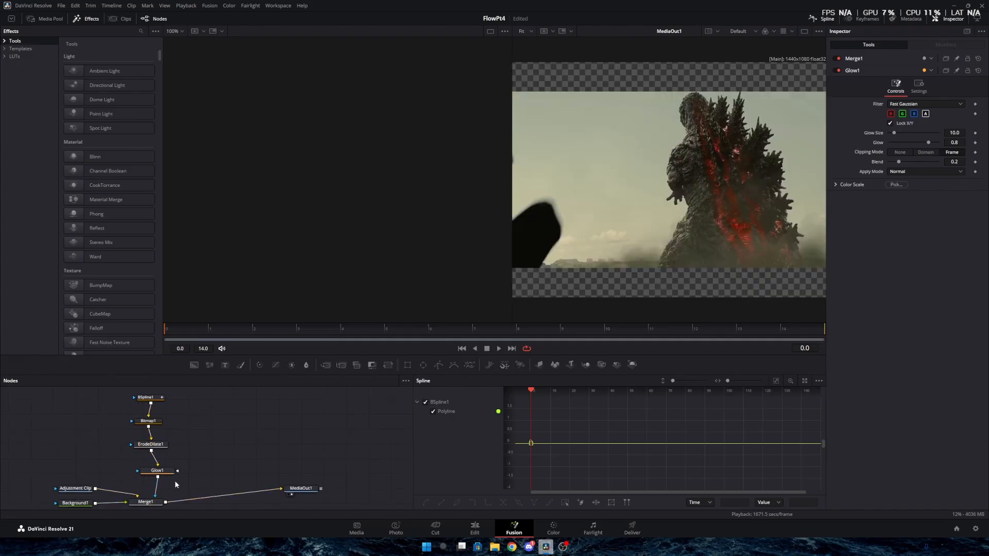
- Draw a wavy open BSpline across the upper part of the shot, passing over Godzilla's head to the far edge
drag(221, 406, 228, 401)
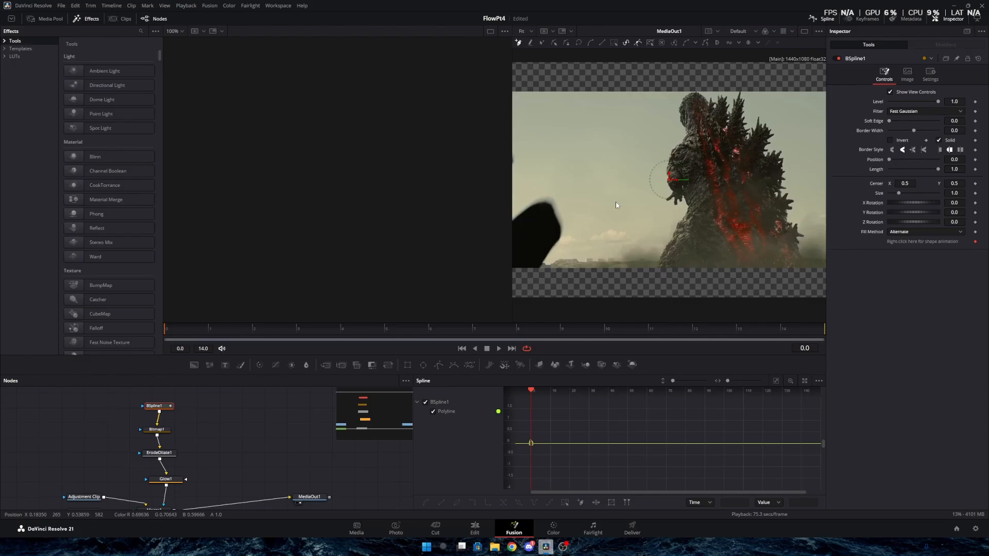
scroll(588, 180, down, 2)
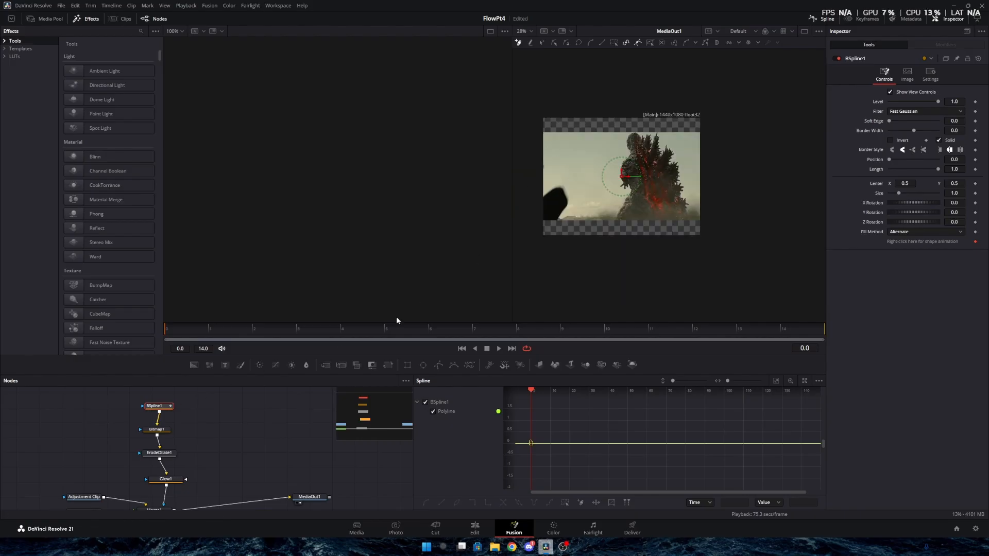
scroll(593, 192, up, 2)
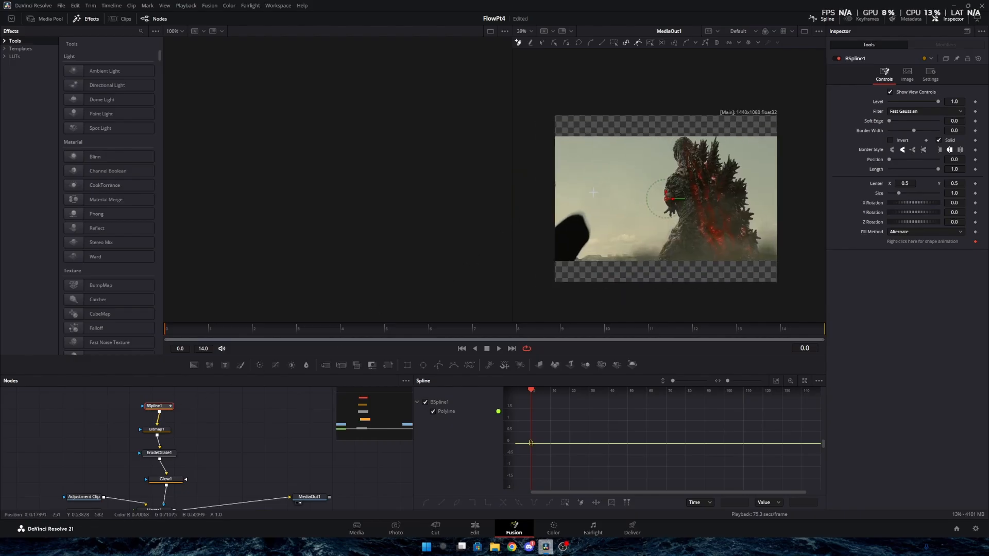
click(659, 160)
click(685, 156)
click(728, 152)
click(746, 159)
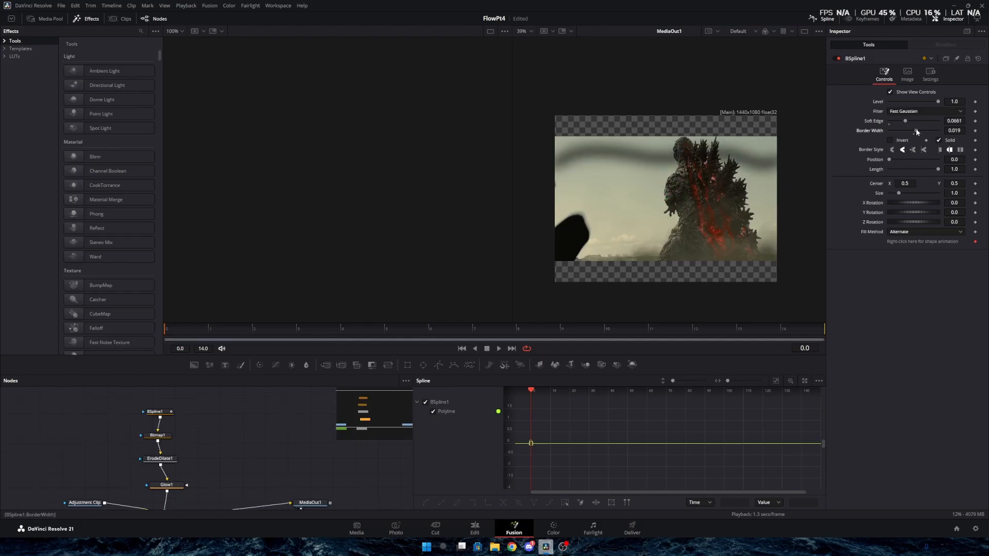
- Set the BSpline's soft edge to 0.0 and its border width to 0.0069 for a thin, sharp line
drag(916, 131, 918, 130)
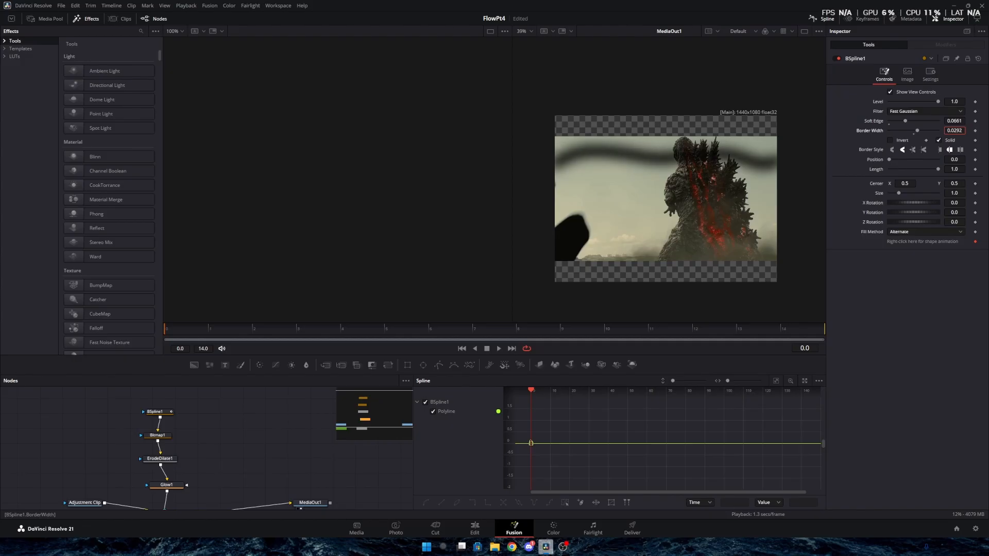
click(919, 122)
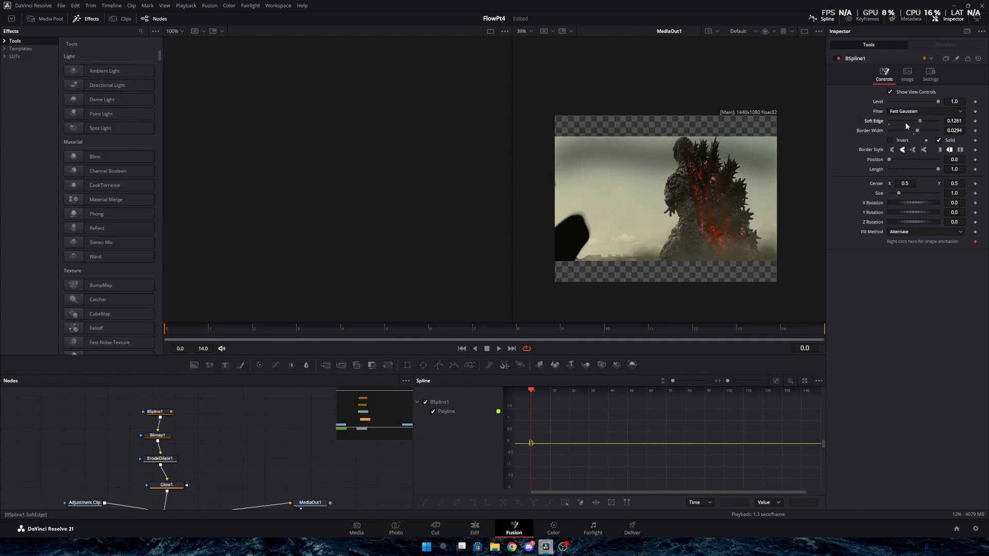
click(895, 121)
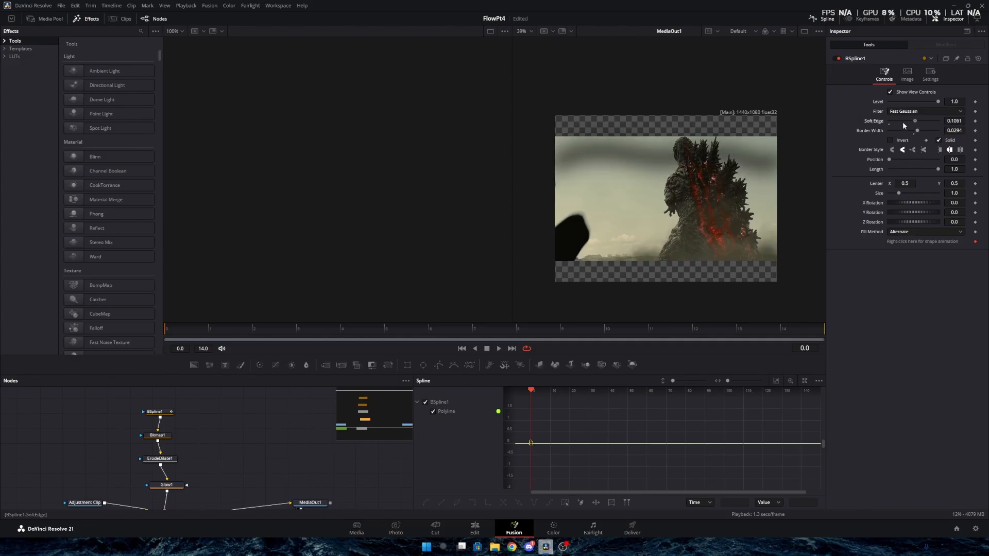
click(893, 121)
drag(955, 131, 881, 125)
drag(952, 130, 954, 128)
- Keyframe the BSpline's Length from 0.0 at frame 0 to 1.0 at frame 11
click(168, 413)
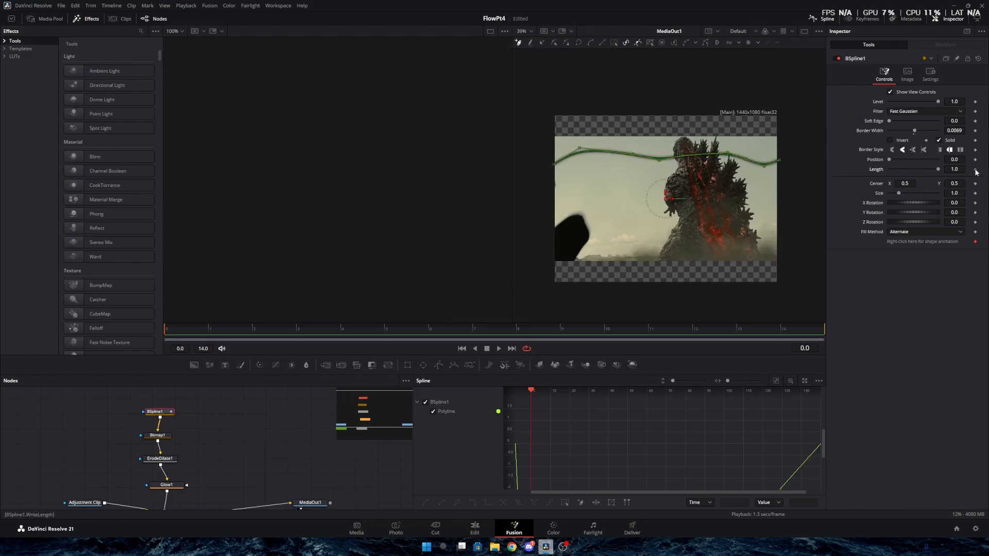
click(975, 170)
drag(938, 170, 766, 178)
mouse_move(460, 332)
mouse_down()
mouse_move(723, 328)
mouse_move(662, 335)
mouse_up()
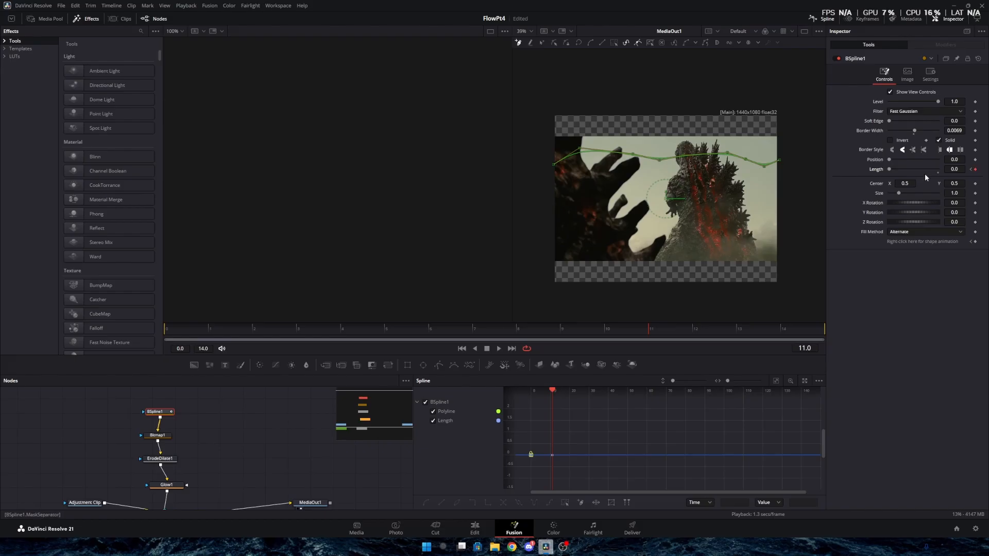
drag(891, 168, 938, 169)
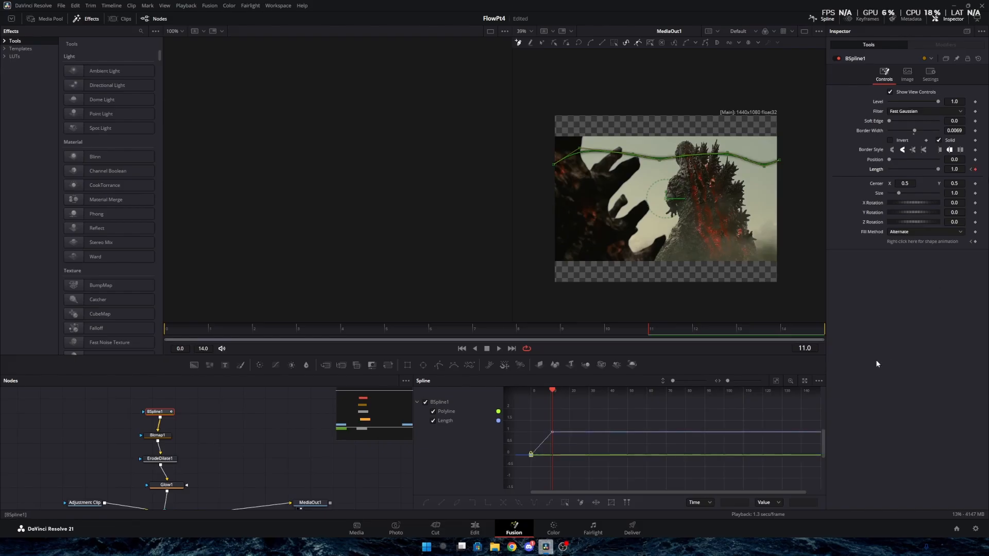
- Isolate the Length curve, smooth both keyframes, and shape it into a fast start with a long ease-out
click(434, 413)
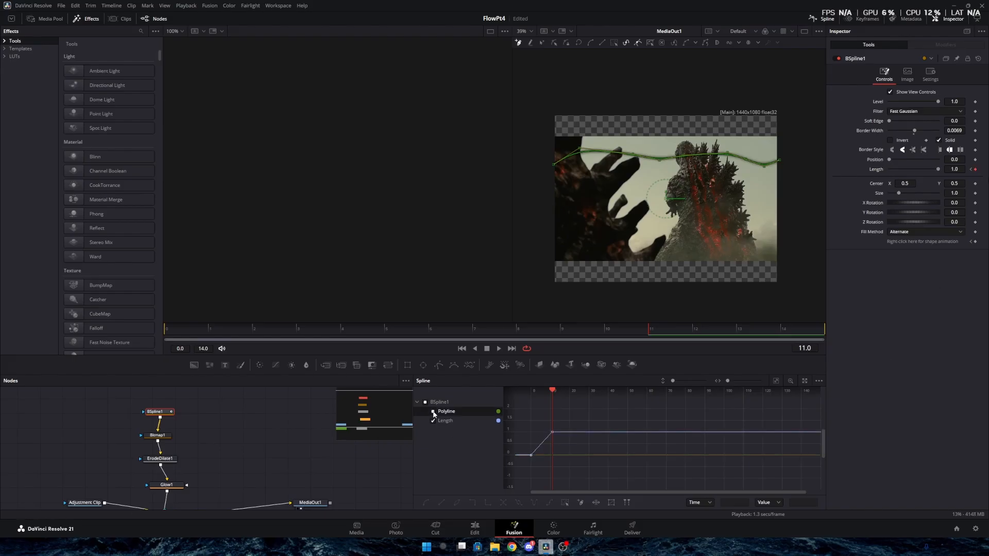
click(434, 412)
click(776, 381)
key(ctrl+a)
key(shift+s)
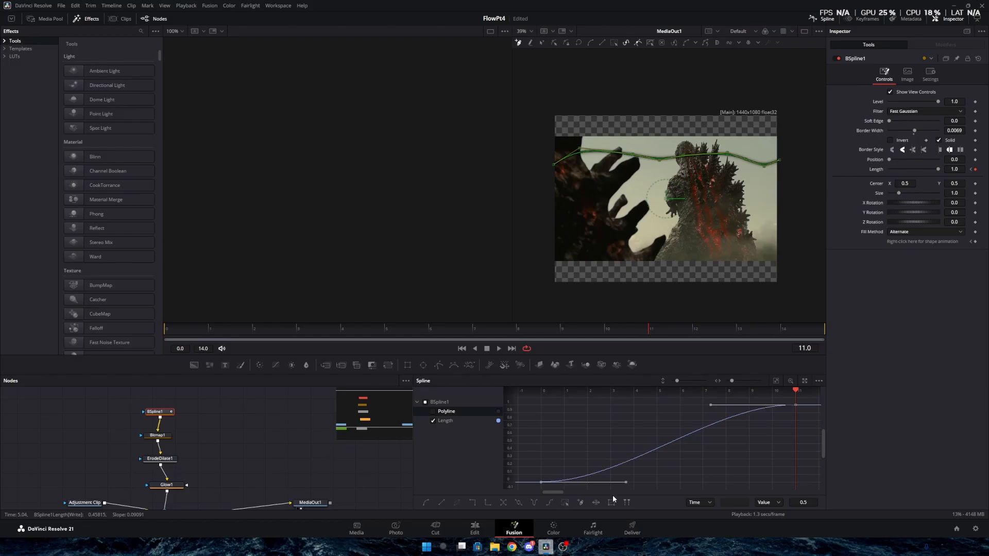
drag(626, 483, 581, 432)
drag(710, 406, 620, 416)
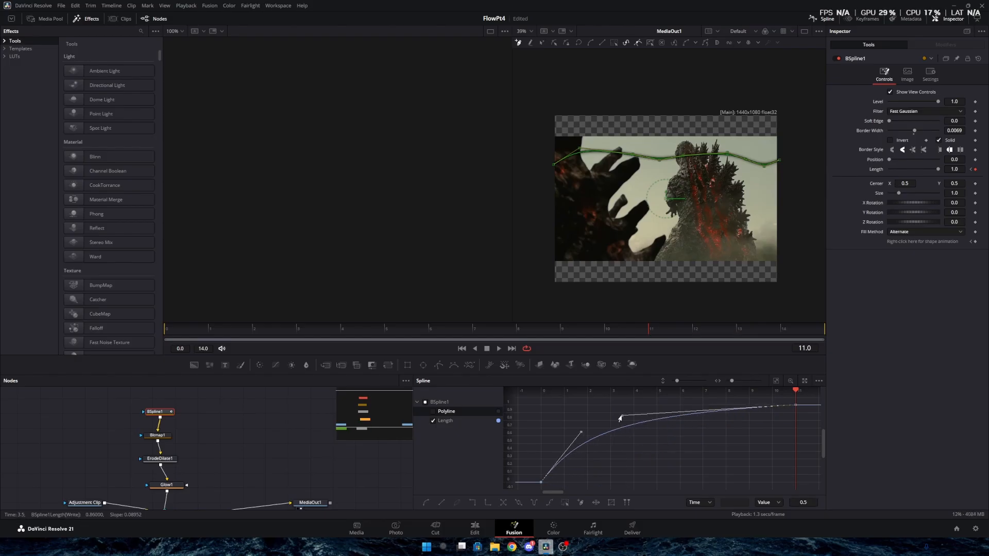
- Save the project and preview the line animation on the edit timeline from just before the clip stack
key(ctrl+s)
click(474, 528)
click(305, 329)
key(space)
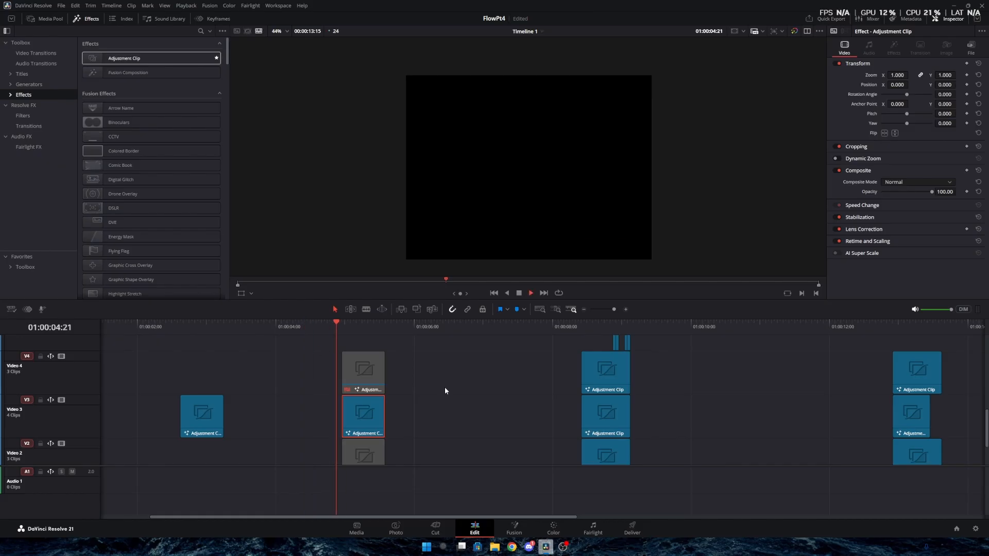
click(320, 327)
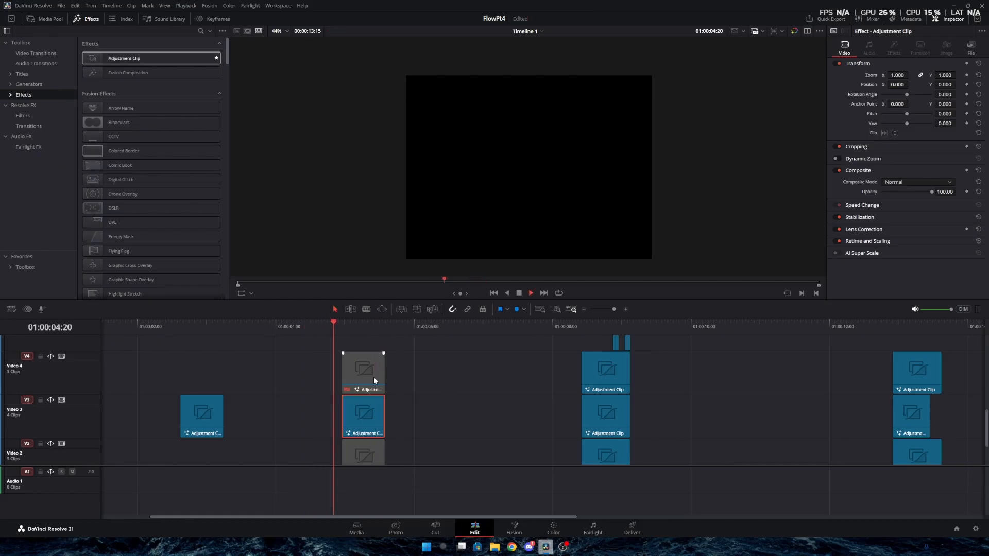
- Reopen the Video 3 adjustment clip in Fusion and change Background1's type to Gradient
right_click(370, 409)
click(407, 369)
drag(198, 463, 197, 421)
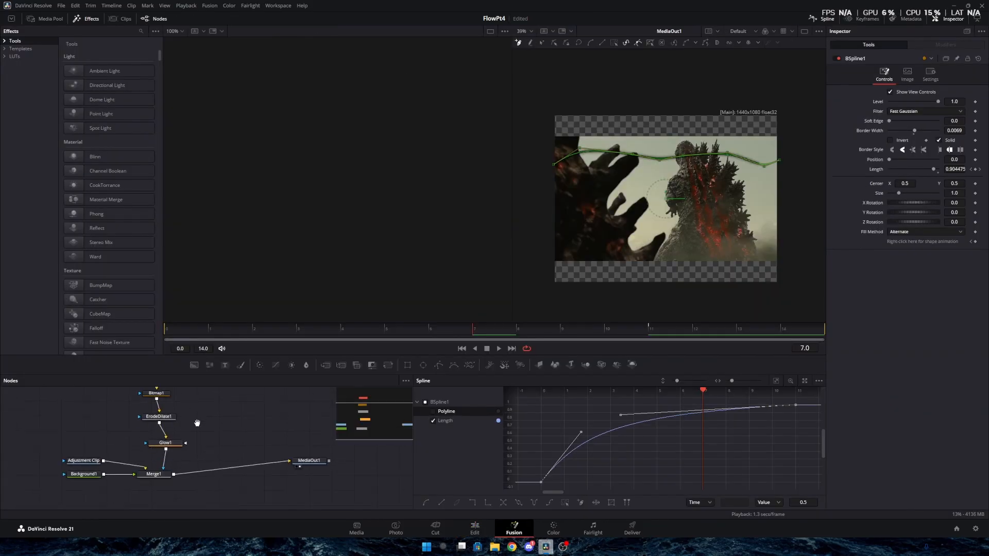
click(80, 475)
click(914, 115)
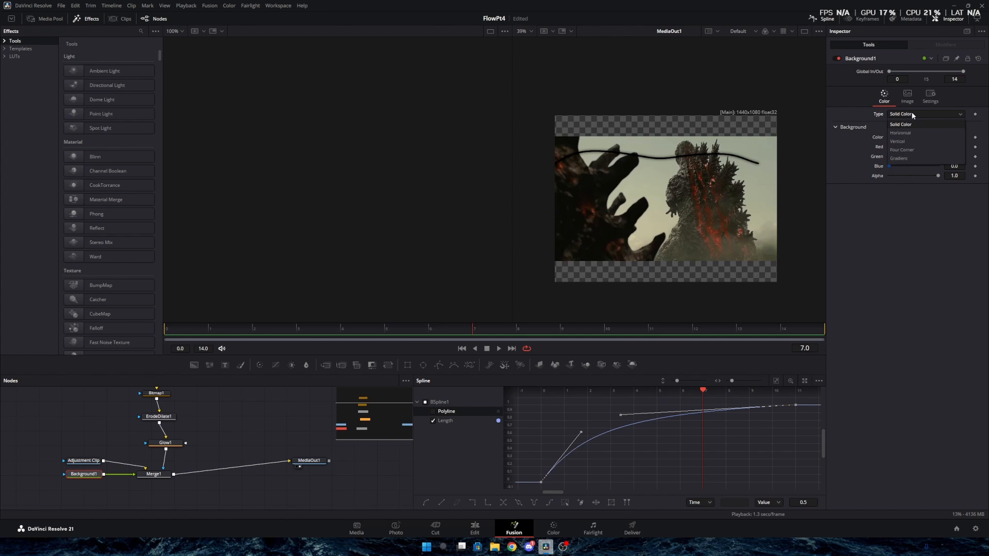
click(900, 158)
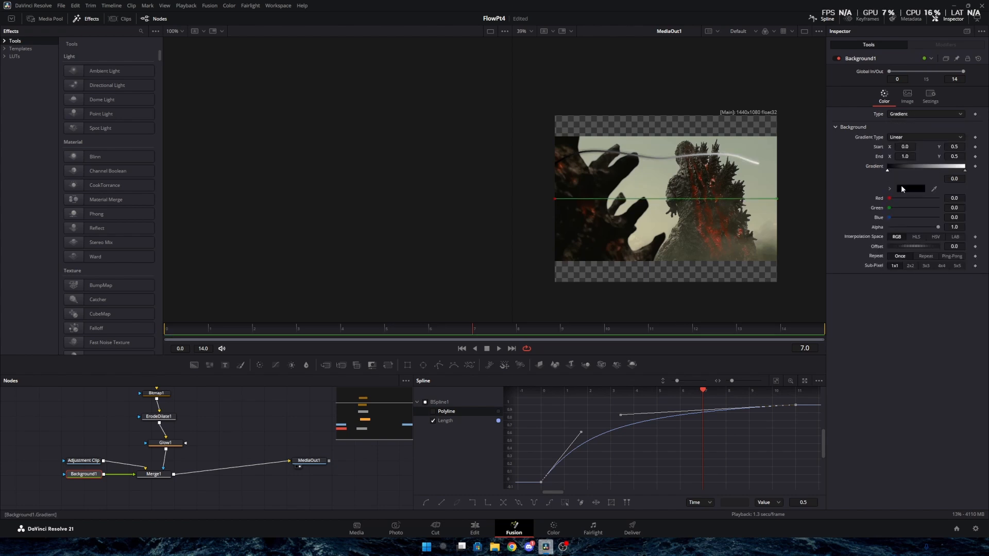
- Change the gradient's black starting color to red
click(901, 187)
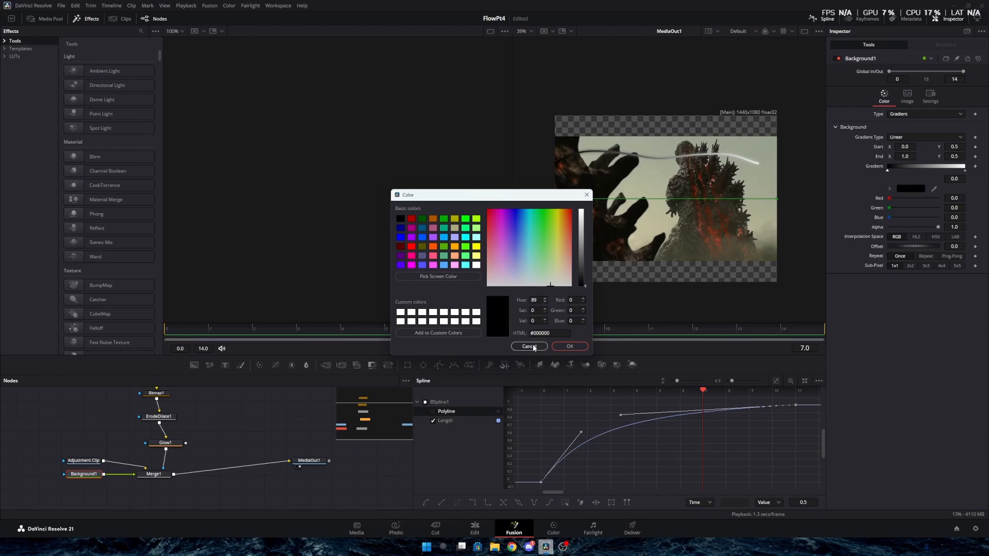
click(570, 213)
drag(585, 283, 584, 236)
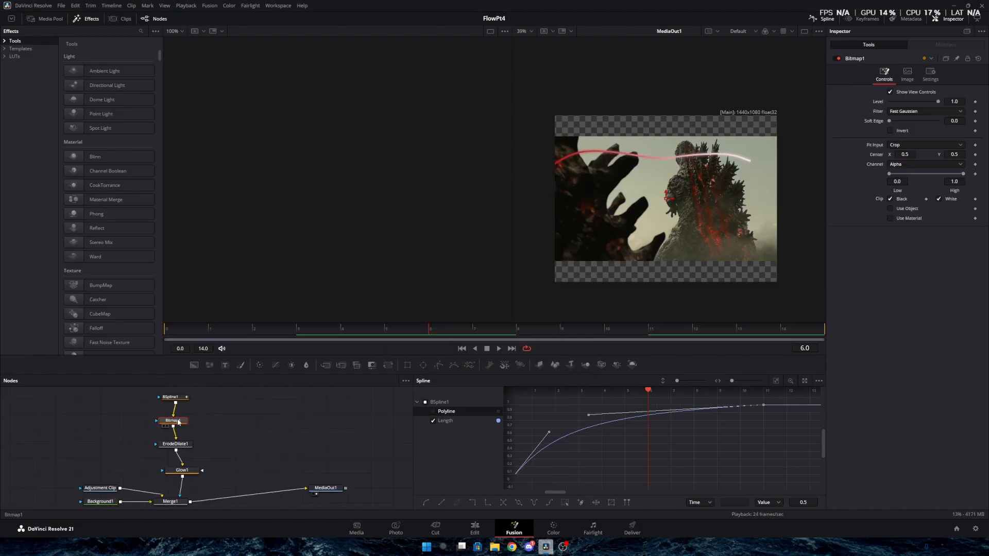
- Adjust the Bitmap's soft edge, set the ErodeDilate amount to 0.0017, and play back the line animation
mouse_move(893, 124)
mouse_down()
mouse_move(877, 128)
mouse_move(936, 123)
mouse_move(894, 123)
mouse_move(920, 122)
mouse_up()
click(175, 444)
key(space)
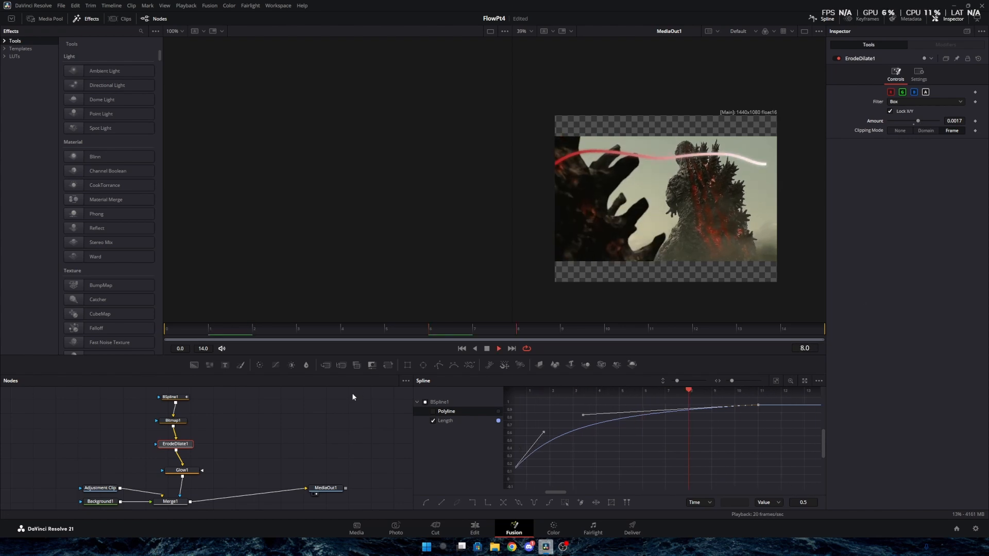
key(space)
- Set the Glow node's glow size to 31.5 and its glow to 0.906
click(188, 470)
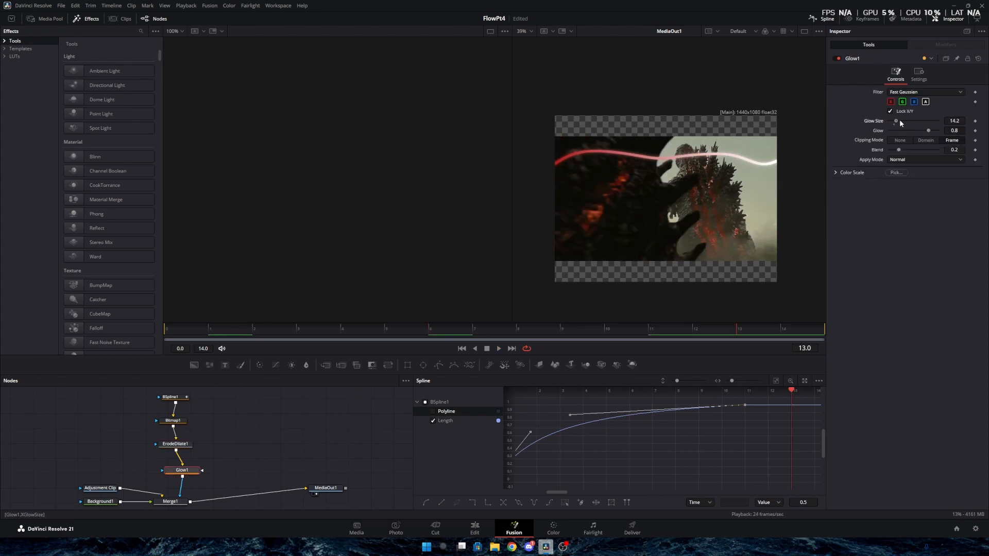
drag(899, 120, 935, 130)
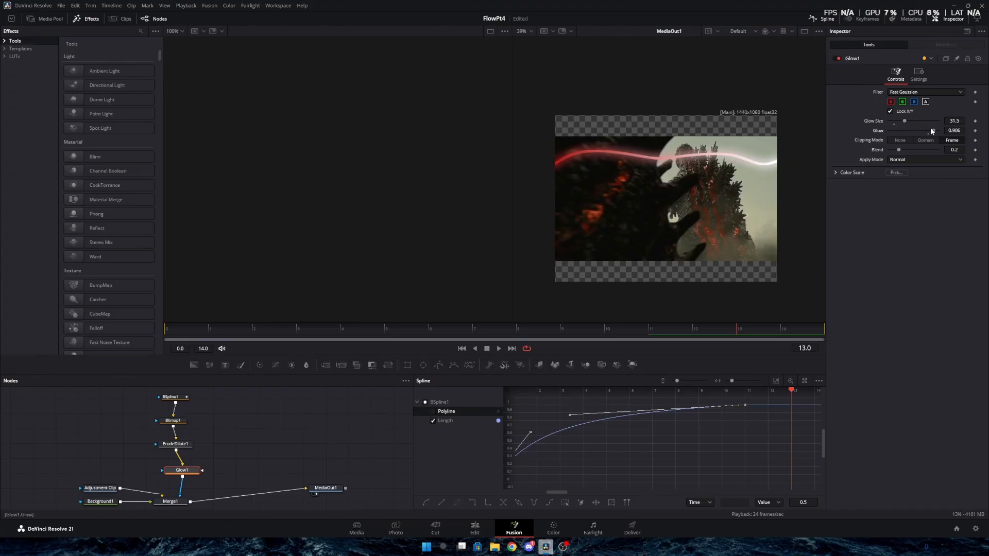
- Return to the edit timeline and play back the glowing line over the second shot
click(475, 529)
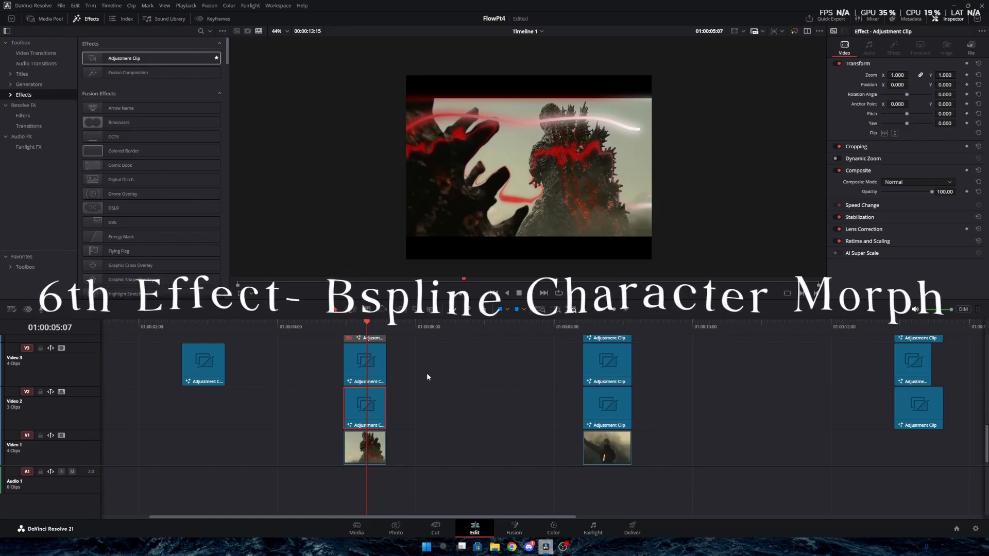
click(326, 326)
key(space)
key(space)
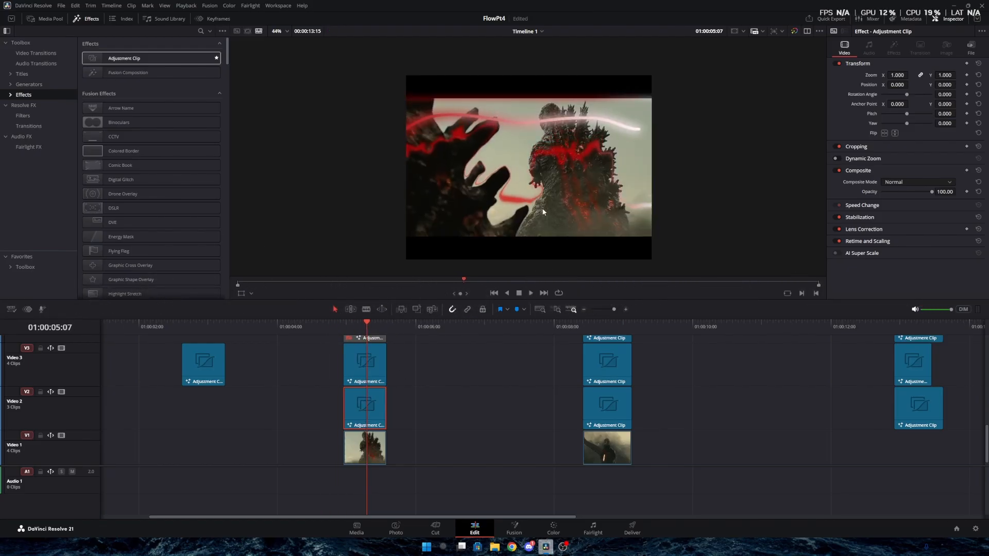
click(305, 325)
key(space)
right_click(380, 379)
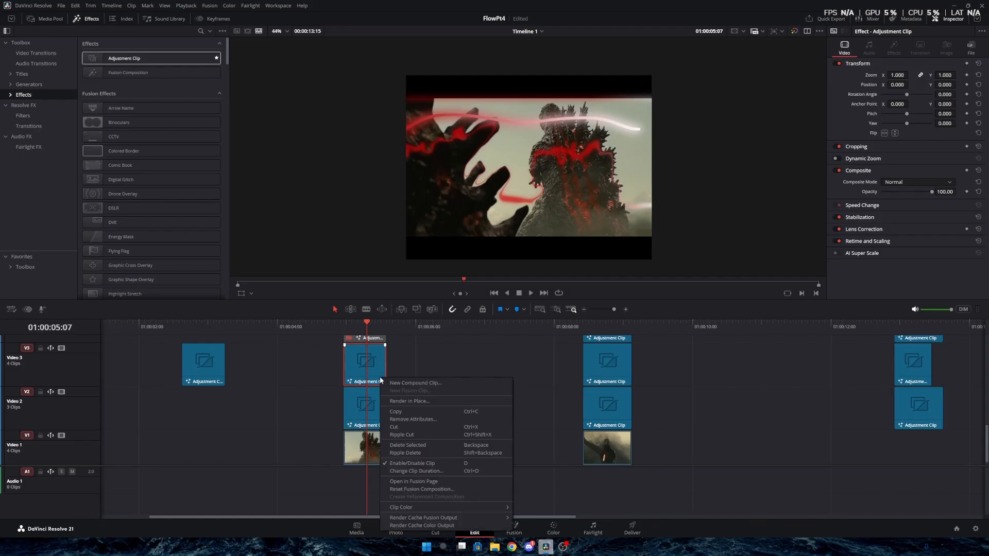
click(425, 480)
drag(257, 454, 257, 449)
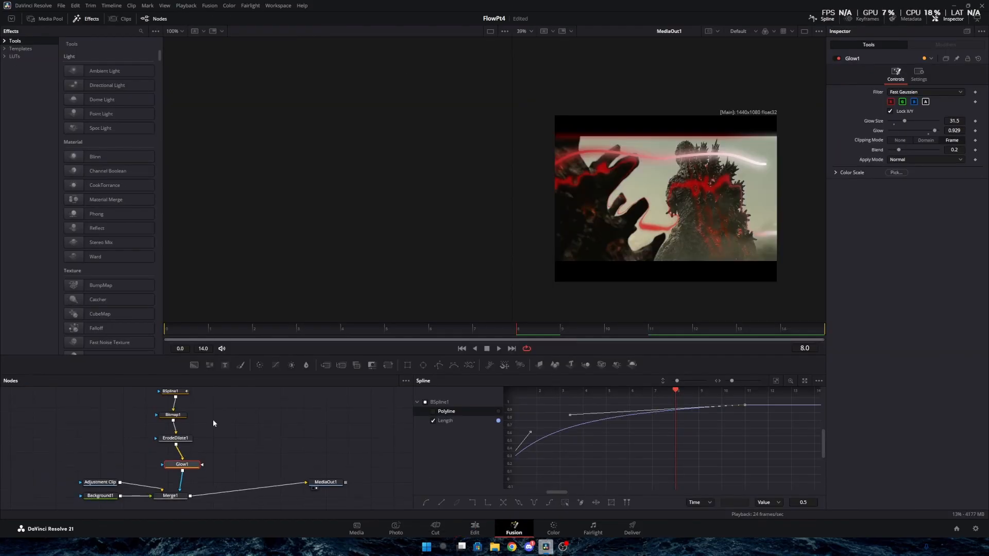
click(474, 528)
- Open the Video 2 adjustment clip in Fusion and examine its node chain and ErodeDilate settings
right_click(365, 419)
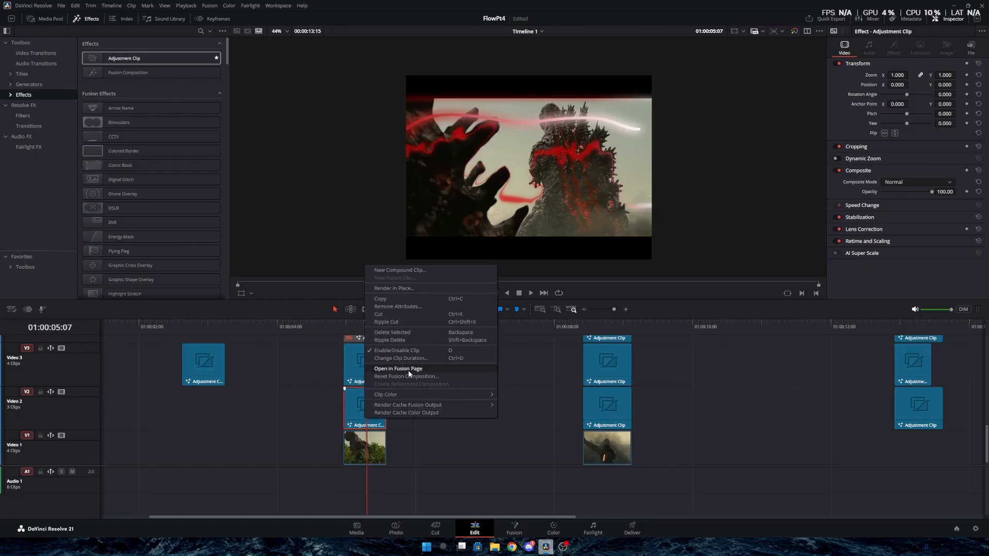
click(332, 369)
click(356, 369)
right_click(367, 417)
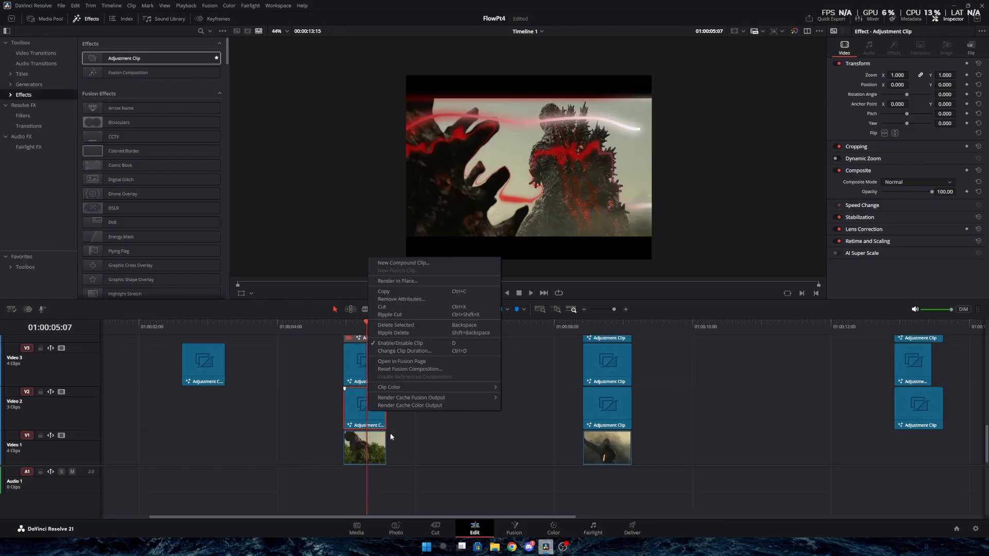
click(413, 360)
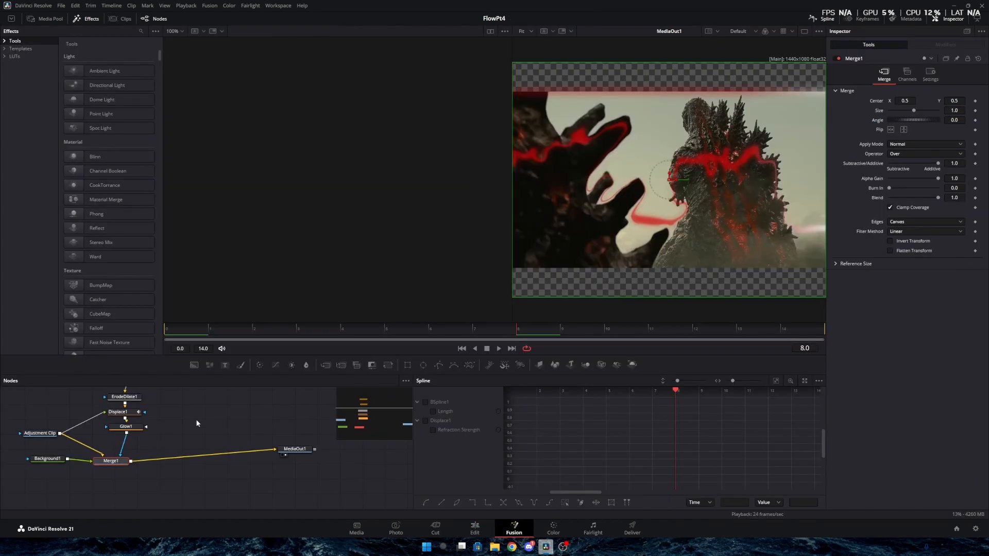
drag(196, 421, 226, 431)
right_click(194, 436)
click(175, 413)
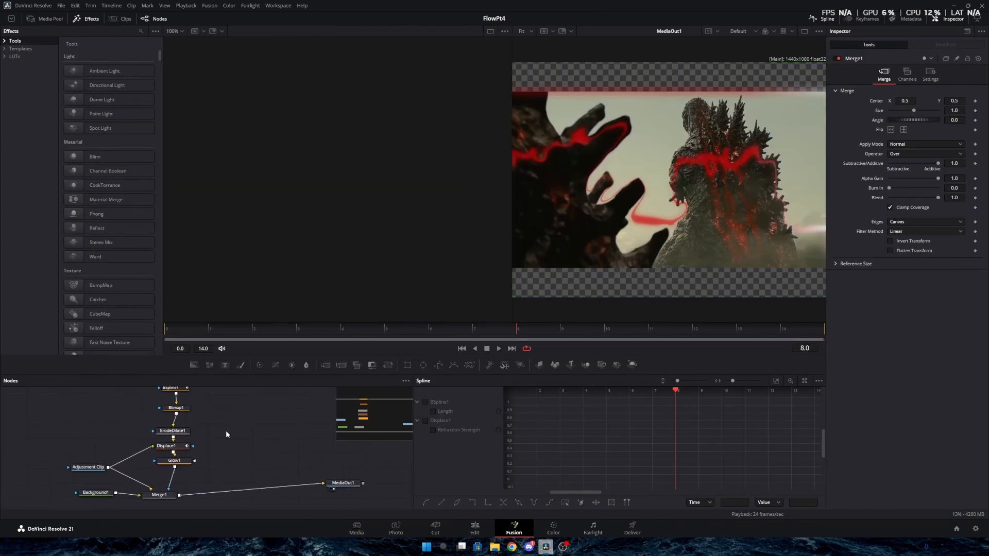
click(177, 432)
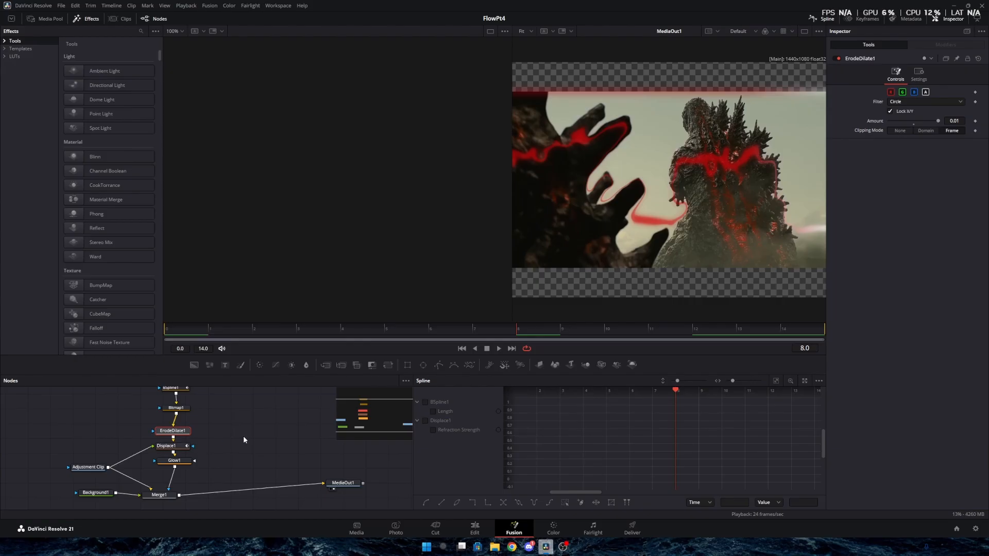
- Reopen the Video 3 adjustment clip in Fusion, spread the nodes apart, and add a Displace node between ErodeDilate1 and Glow1
click(475, 528)
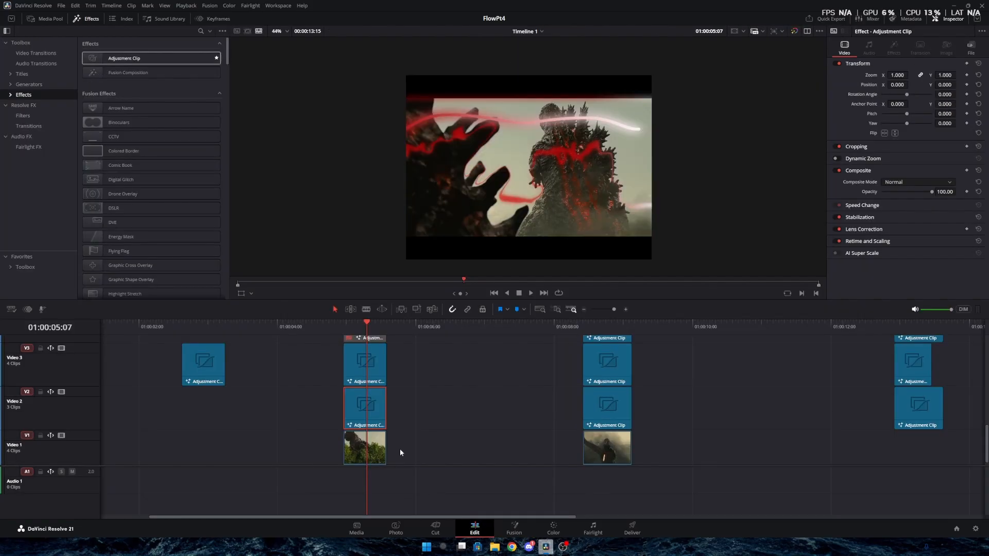
right_click(359, 361)
click(310, 459)
drag(213, 440, 167, 405)
drag(196, 460, 199, 438)
key(shift+space)
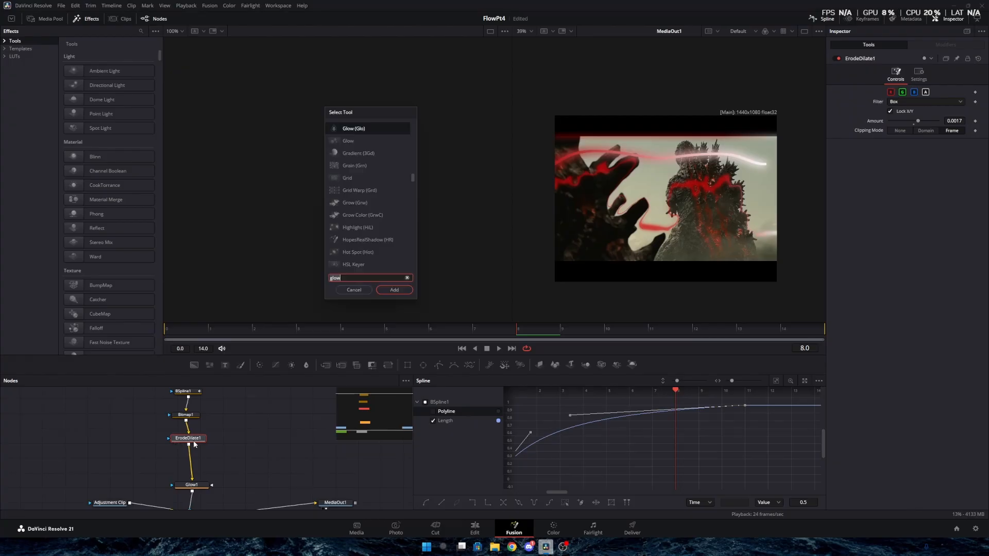
text(displace)
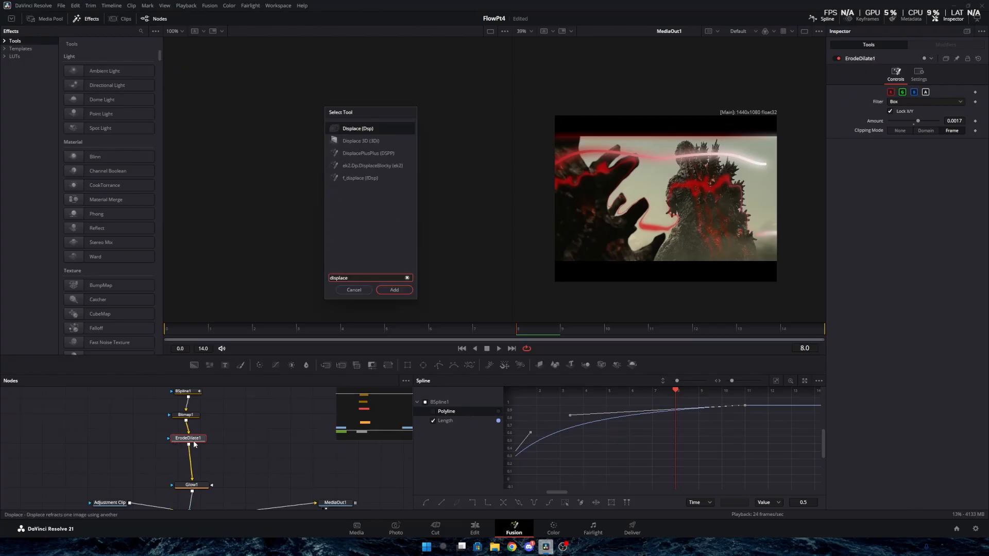
key(Return)
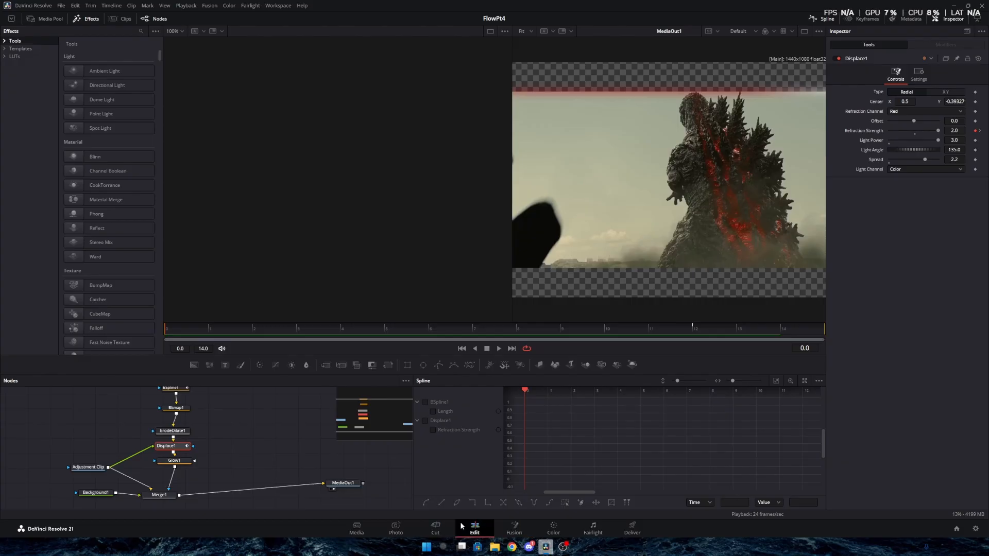
- Reopen the Video 3 adjustment clip in Fusion and connect the Adjustment Clip node's output to Displace1
click(473, 528)
right_click(364, 375)
click(405, 478)
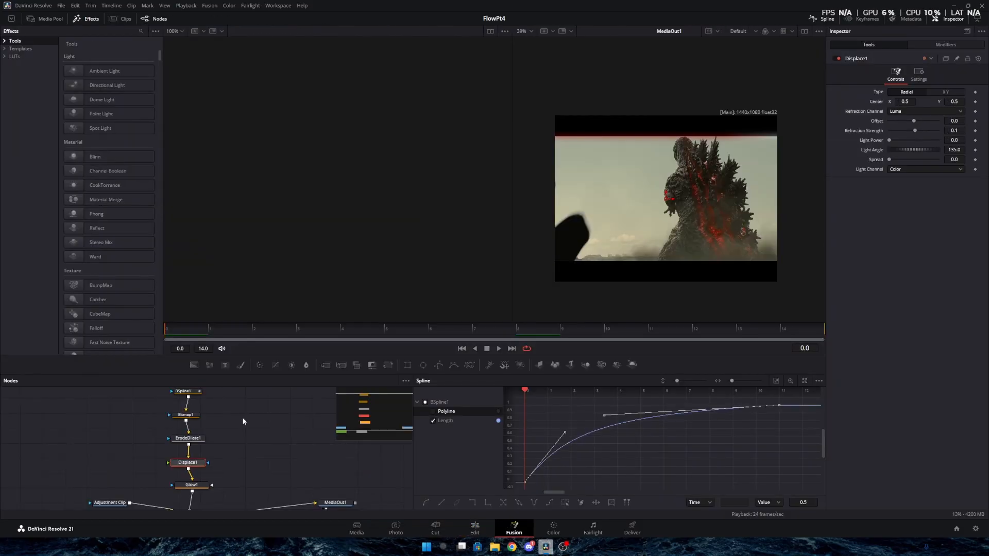
drag(126, 486, 164, 447)
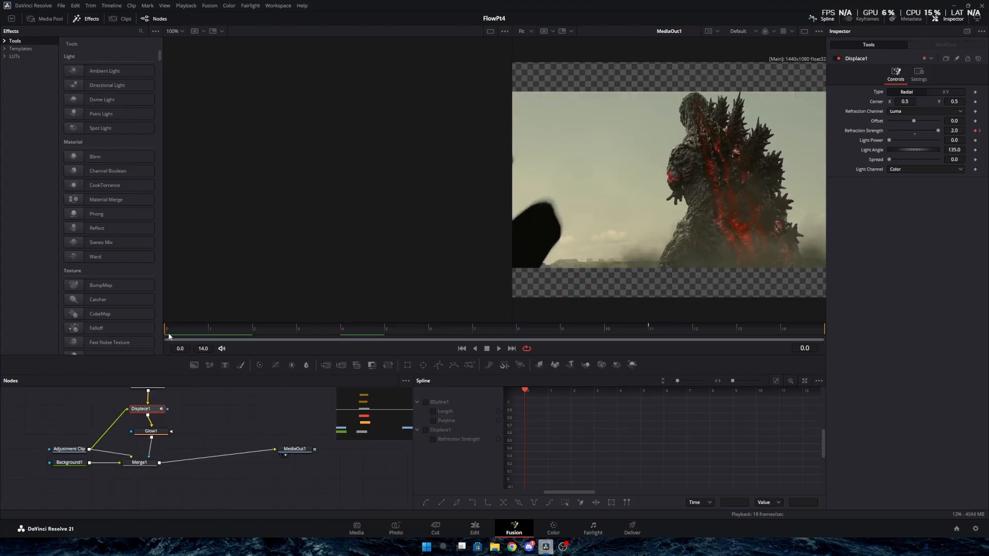
- Set Displace1's center to X 0.54, Y -0.478 and its refraction strength to -1.62 at frame 11
drag(169, 337, 657, 334)
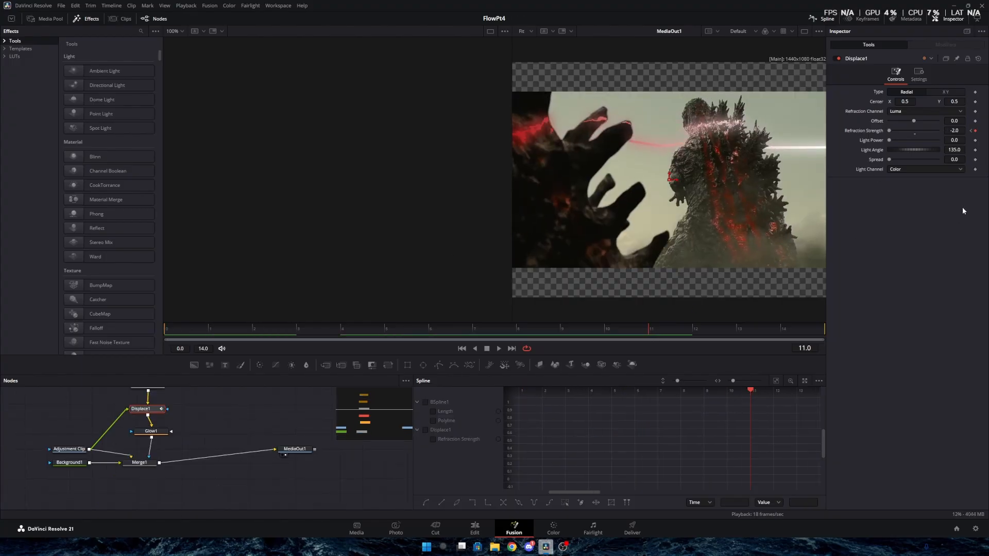
drag(906, 101, 559, 104)
drag(657, 104, 578, 104)
drag(889, 131, 892, 131)
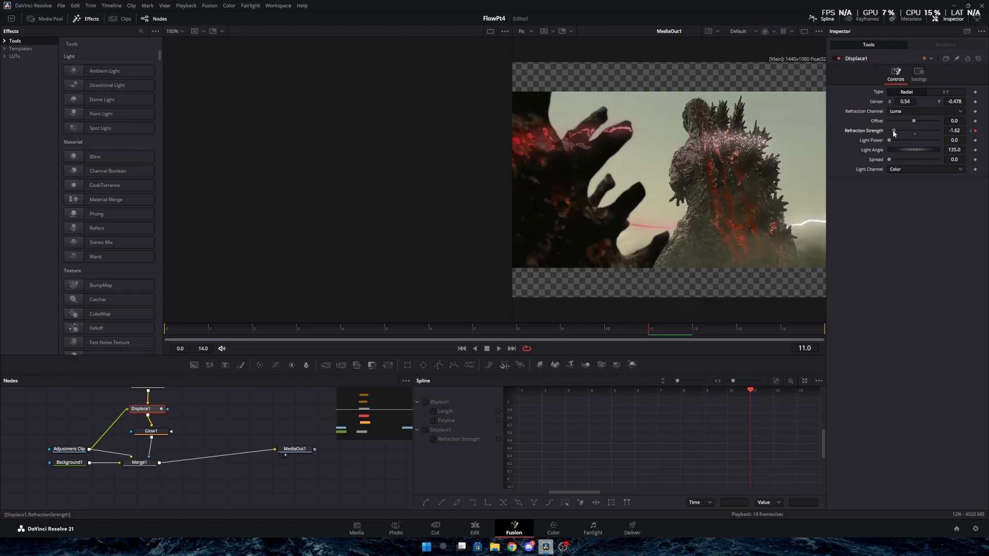
- Set the ErodeDilate1 amount to 0.0067 and play back the displaced line
drag(160, 418, 168, 449)
click(156, 414)
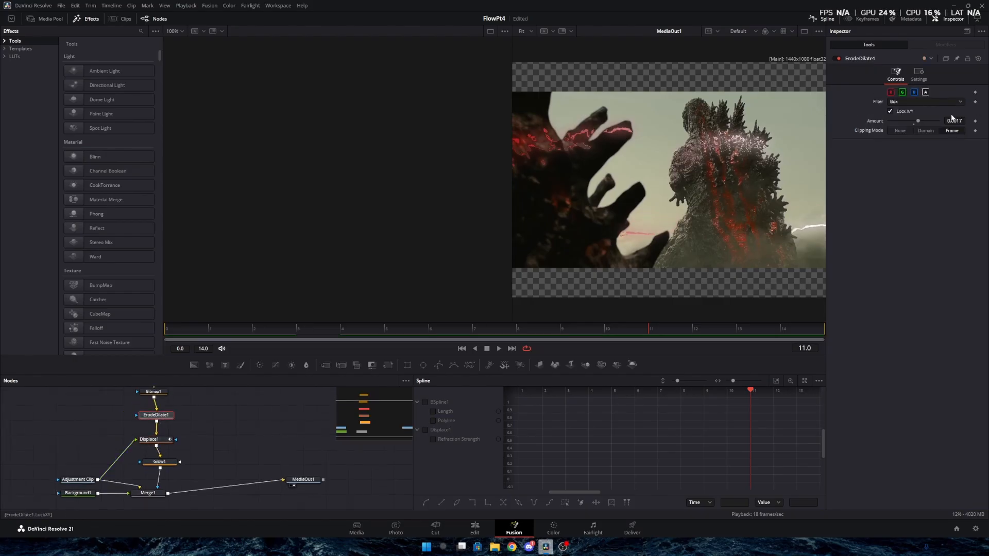
mouse_move(921, 121)
mouse_down()
mouse_move(929, 122)
mouse_move(910, 125)
mouse_move(930, 124)
mouse_up()
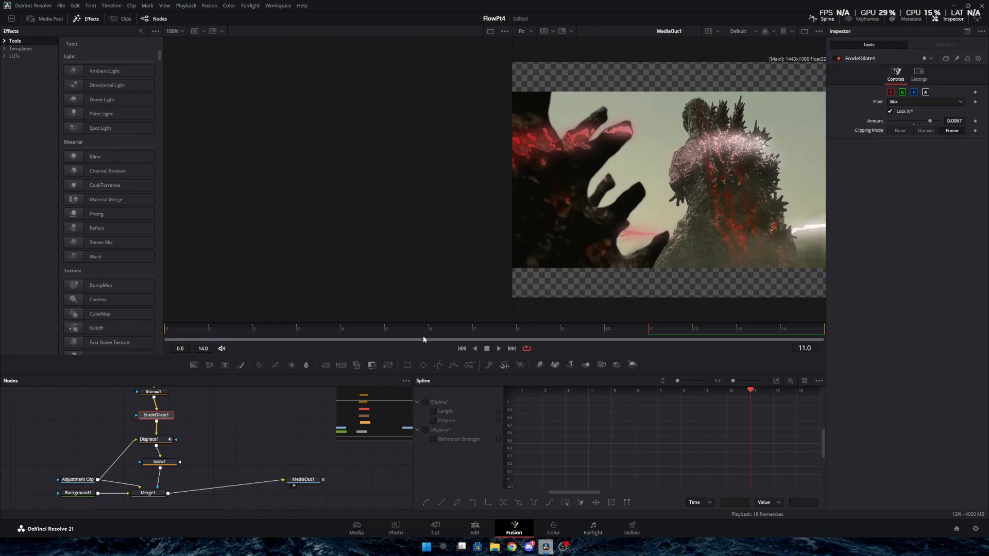
key(space)
key(space)
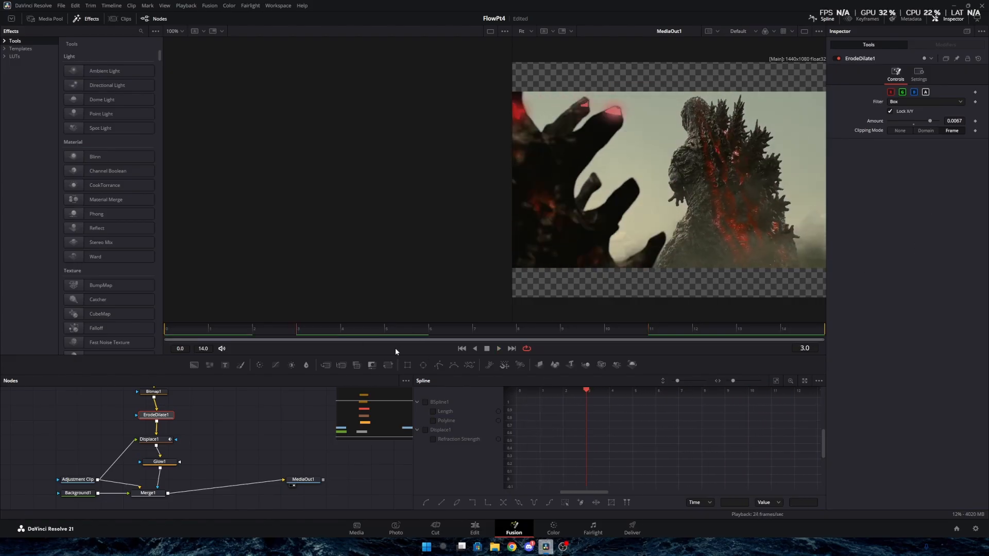
- Shape Displace1's Refraction Strength curve to fall steeply at first and ease out gently, and play it back in the edit timeline
click(433, 439)
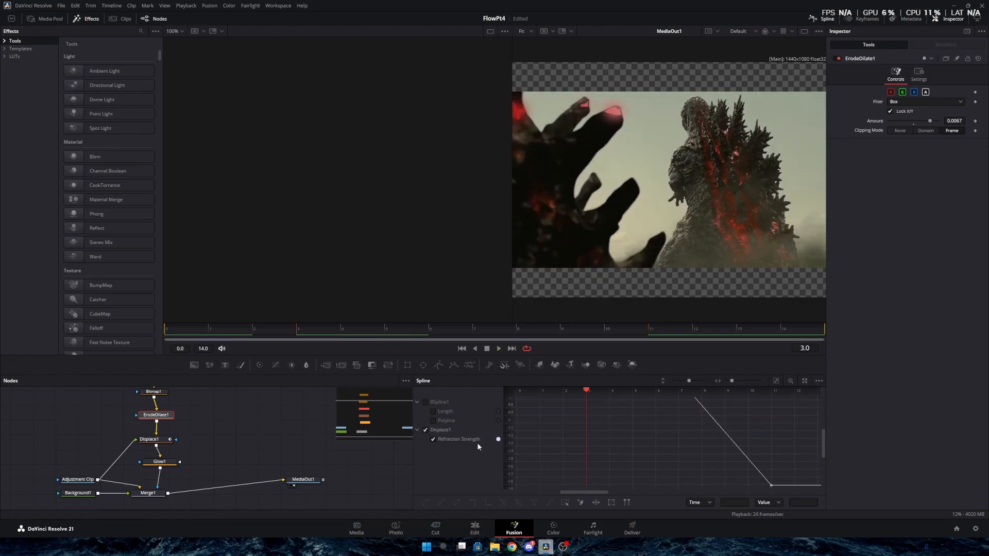
key(ctrl+a)
key(f)
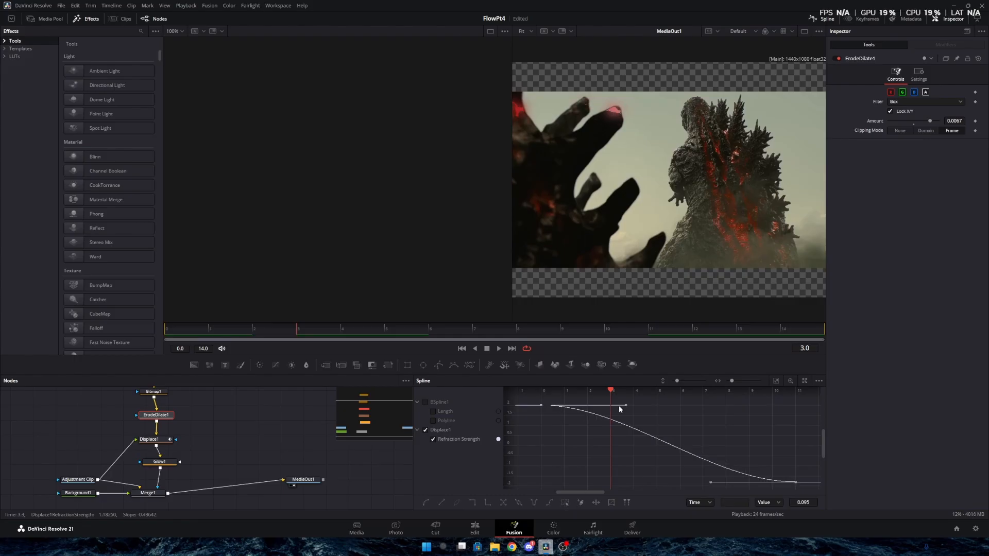
drag(627, 406, 599, 460)
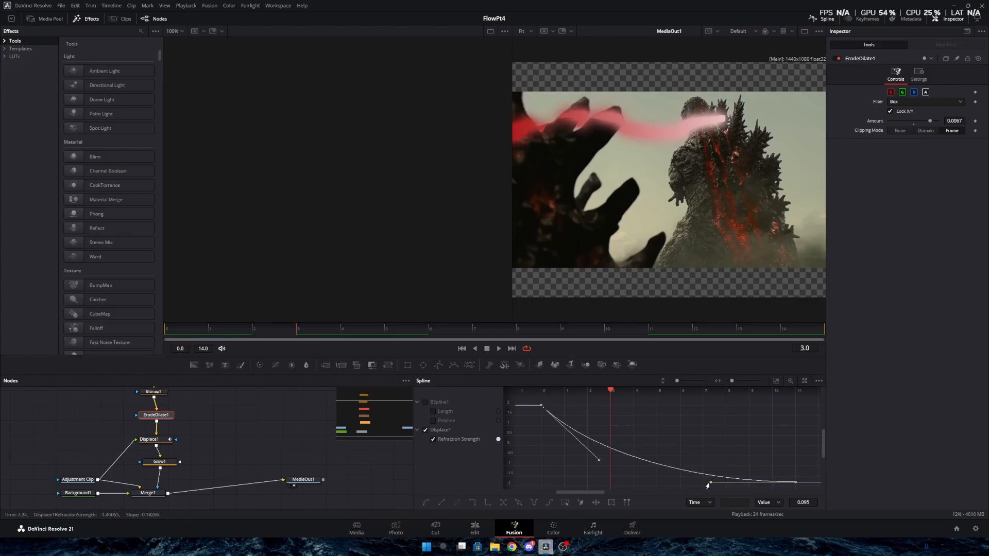
drag(708, 485, 610, 482)
click(475, 529)
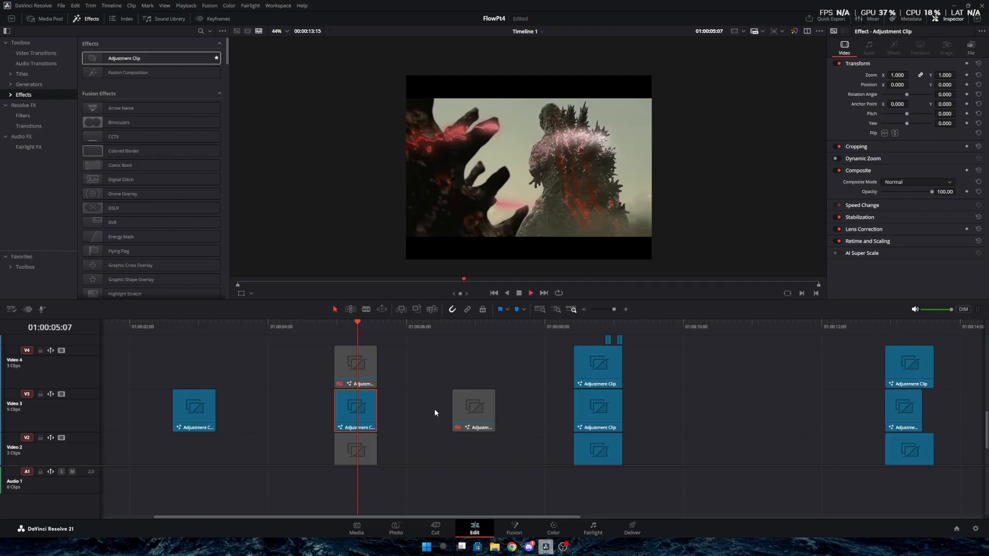
key(space)
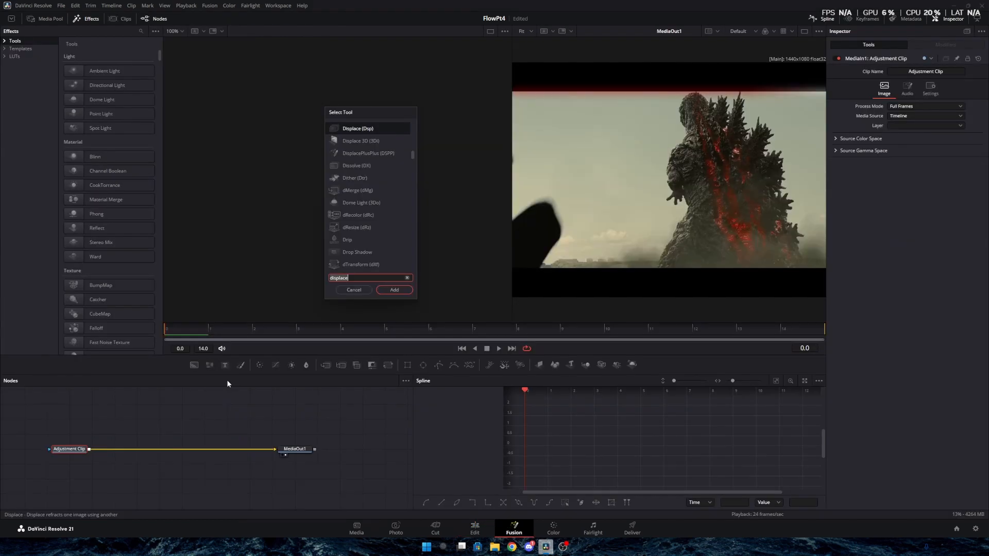
- Add a Camera Shake node after the new clip's Adjustment Clip node and set its edges to Mirror
text(camer)
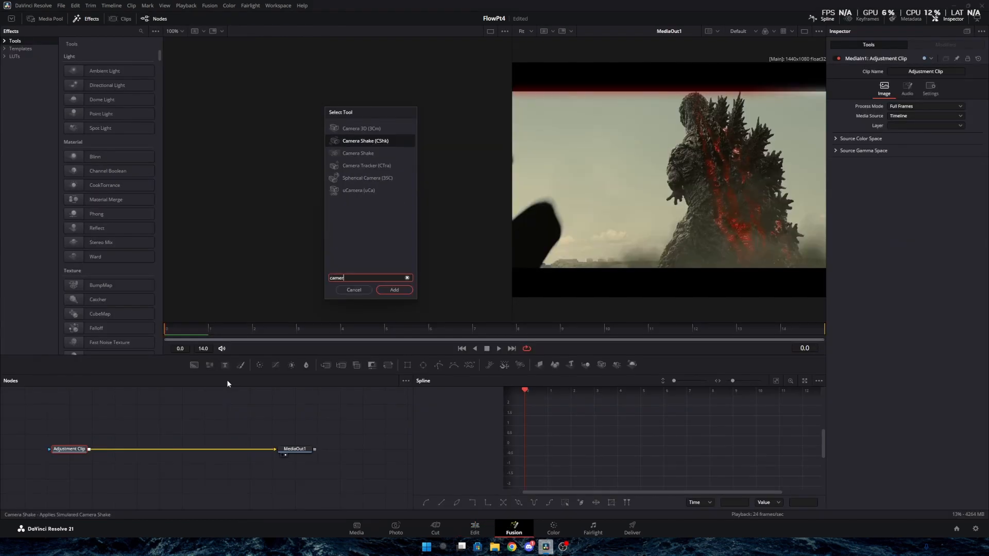
key(Return)
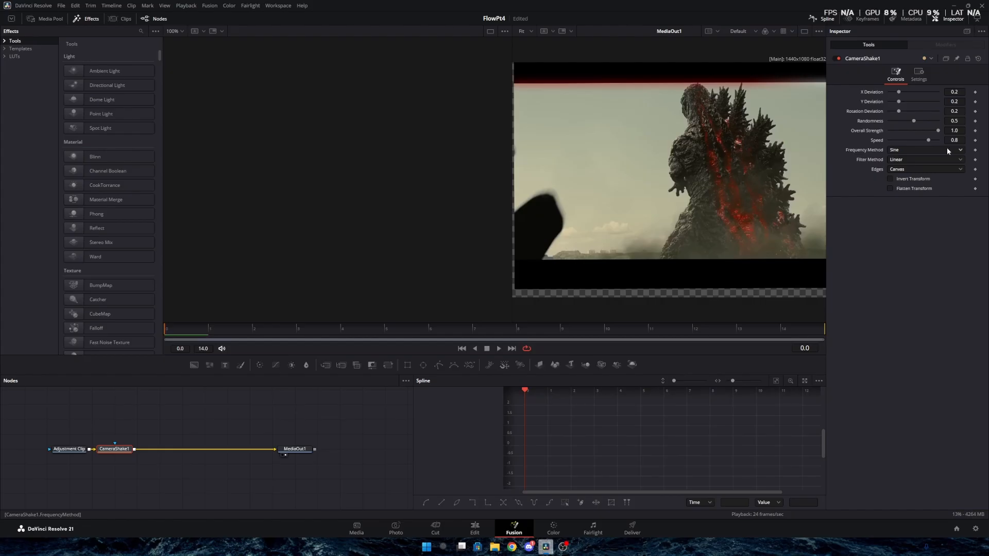
click(930, 169)
click(910, 203)
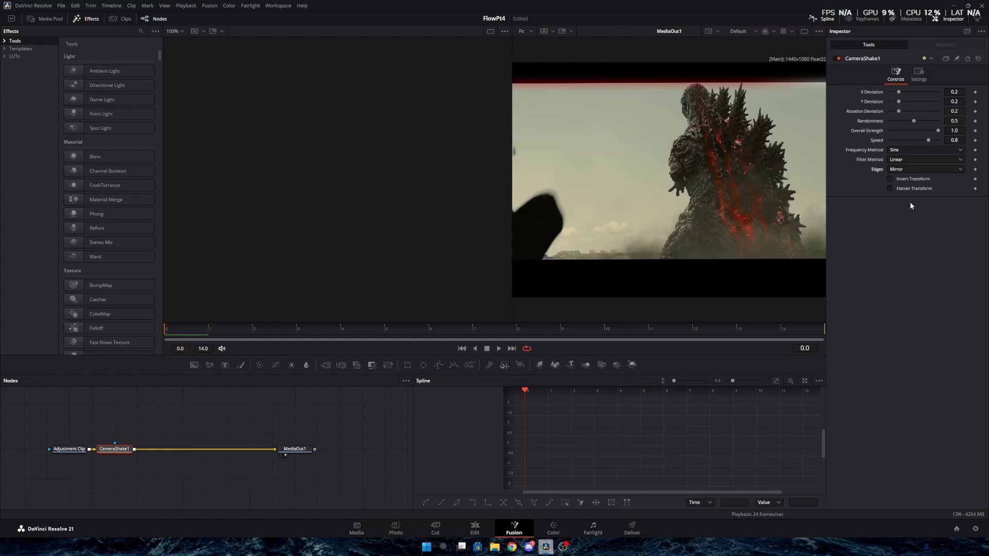
- Keyframe the camera shake's overall strength at 1.0 on frame 0 and 0.0 on frames 8 and 9
click(976, 131)
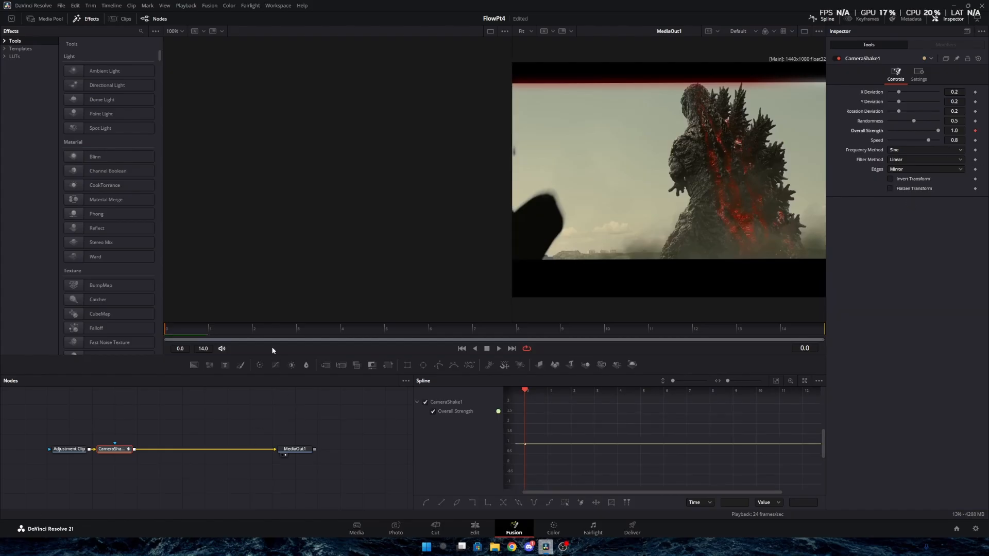
click(568, 337)
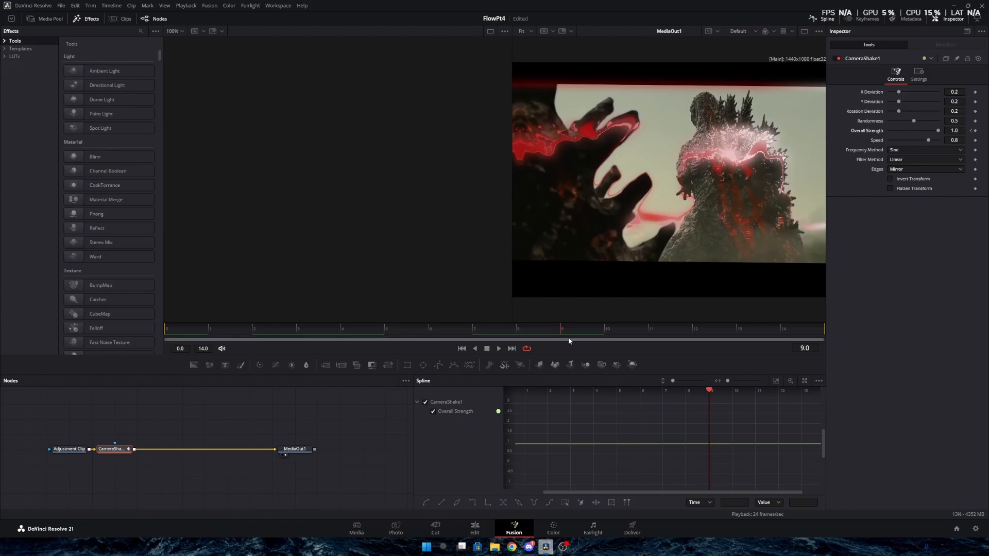
click(524, 339)
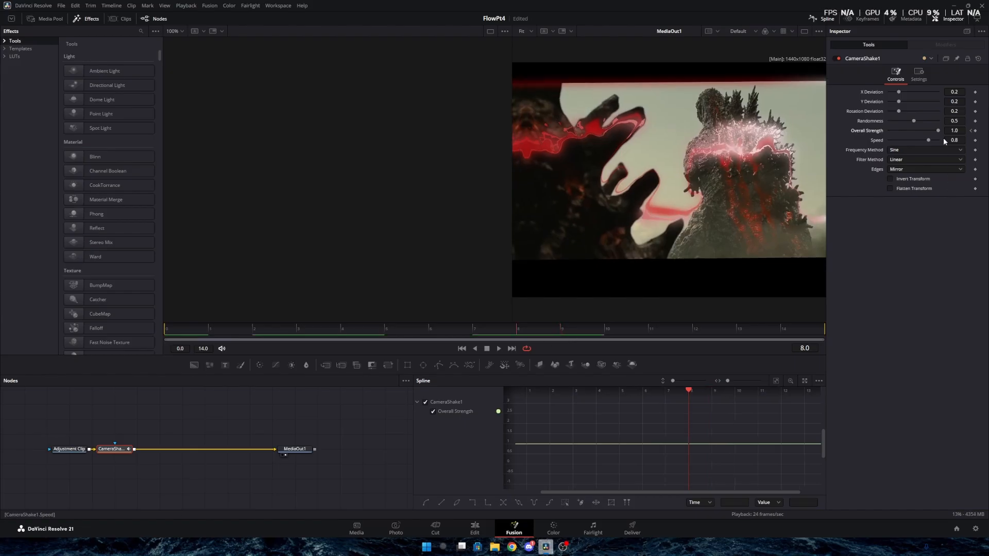
drag(938, 131, 789, 150)
click(569, 334)
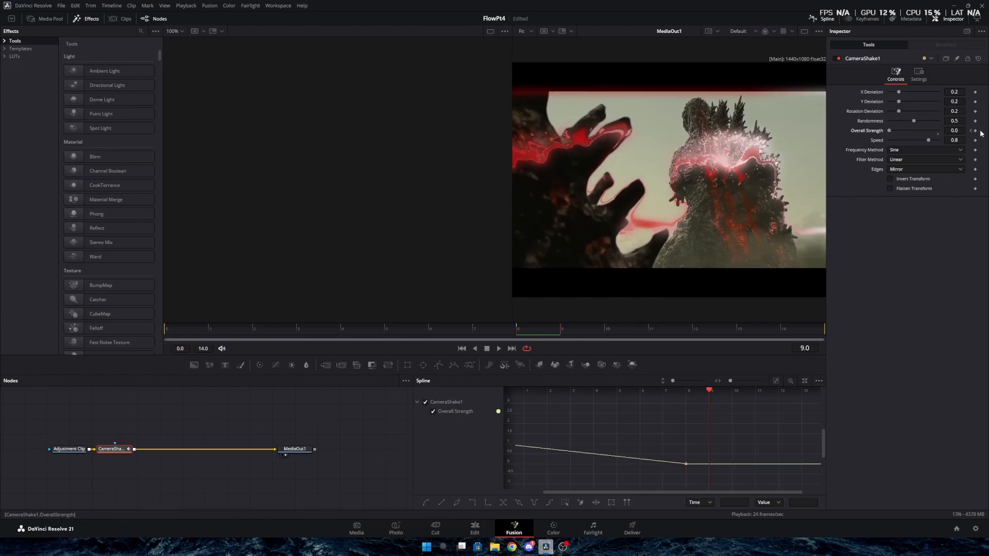
- Keyframe the shake's overall strength to 1.0 at frame 14 and set X deviation 0.171, Y deviation 0.157 and rotation deviation 0.388
drag(645, 328, 908, 313)
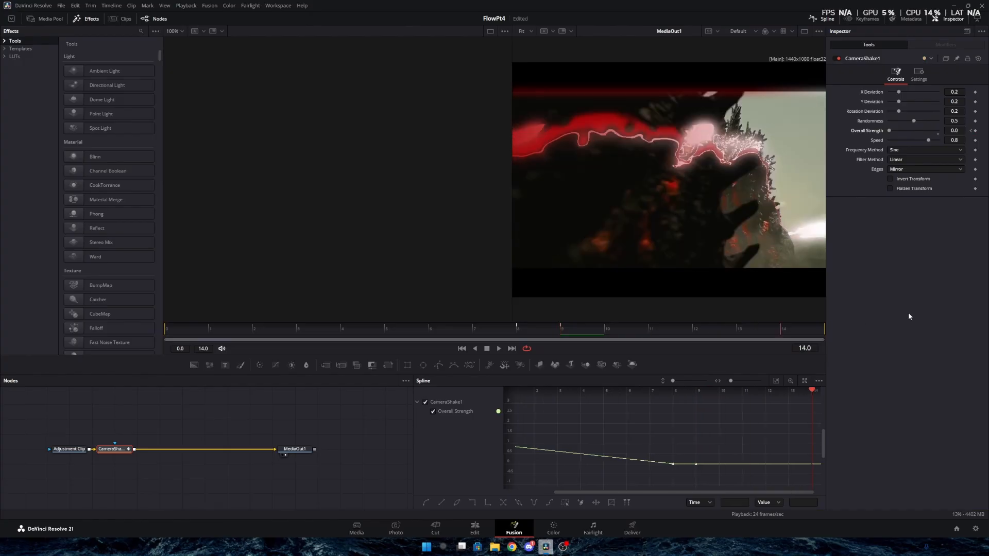
drag(889, 131, 938, 131)
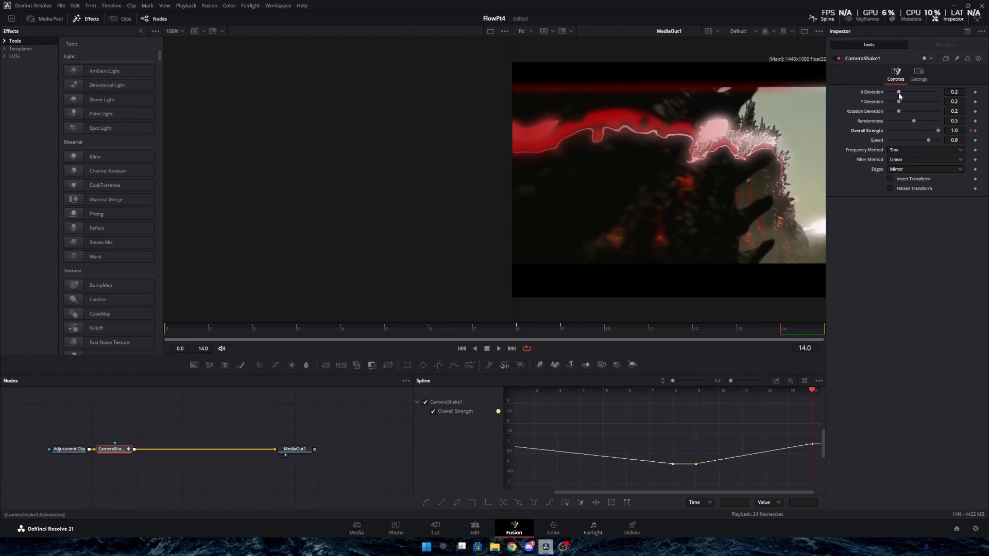
drag(963, 93, 981, 112)
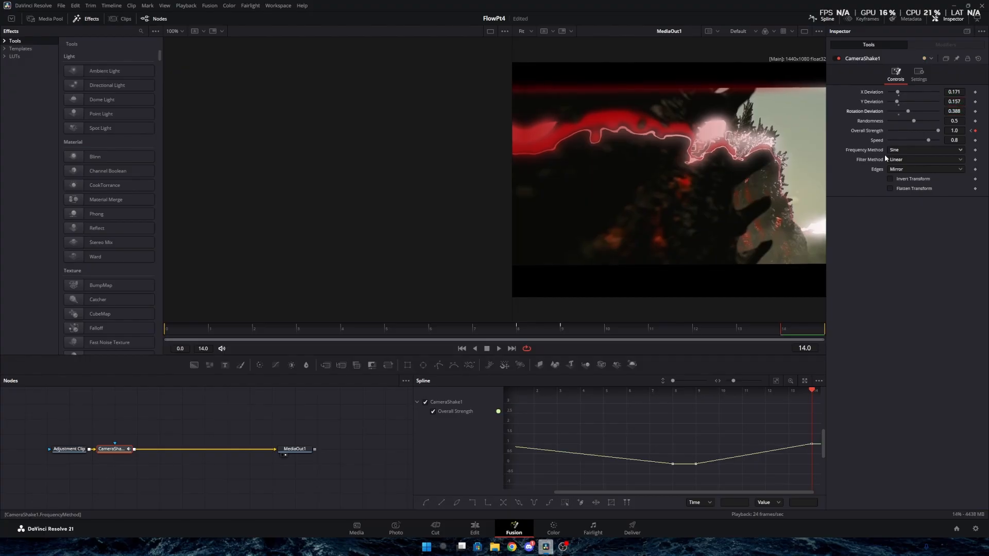
- Smooth the overall strength keyframes and shape the curve to fall steeply at first, flatten around frames 8 and 9, and rise steeply at the end
key(space)
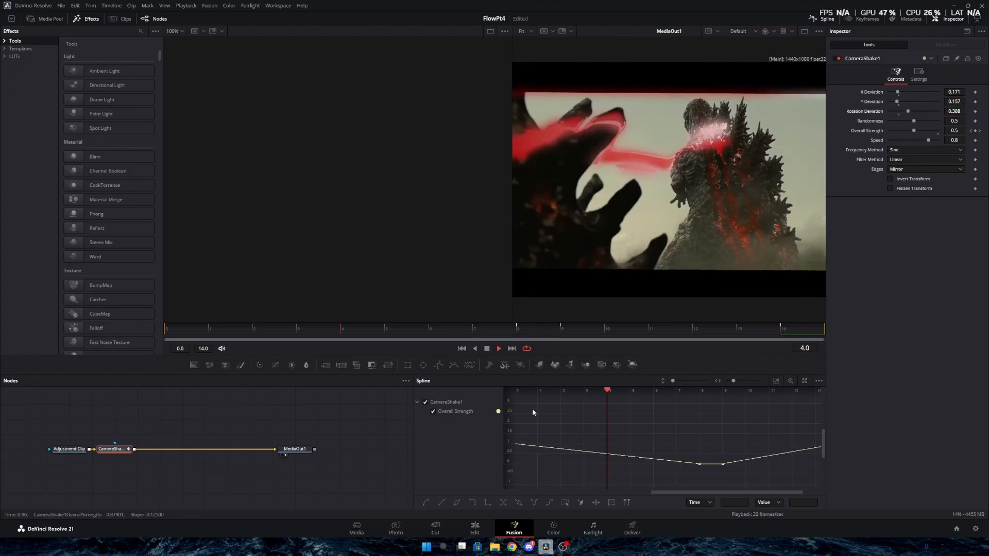
key(space)
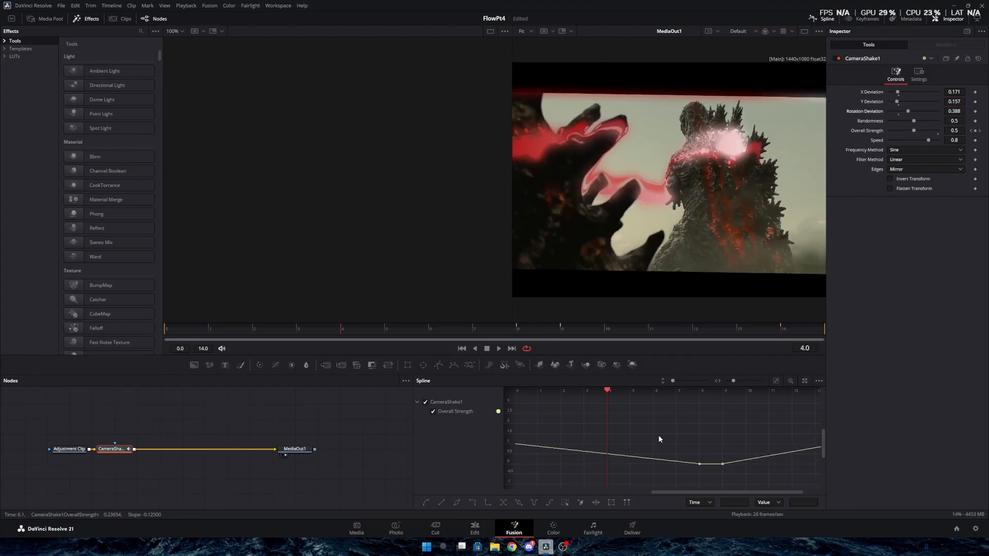
click(777, 382)
click(566, 503)
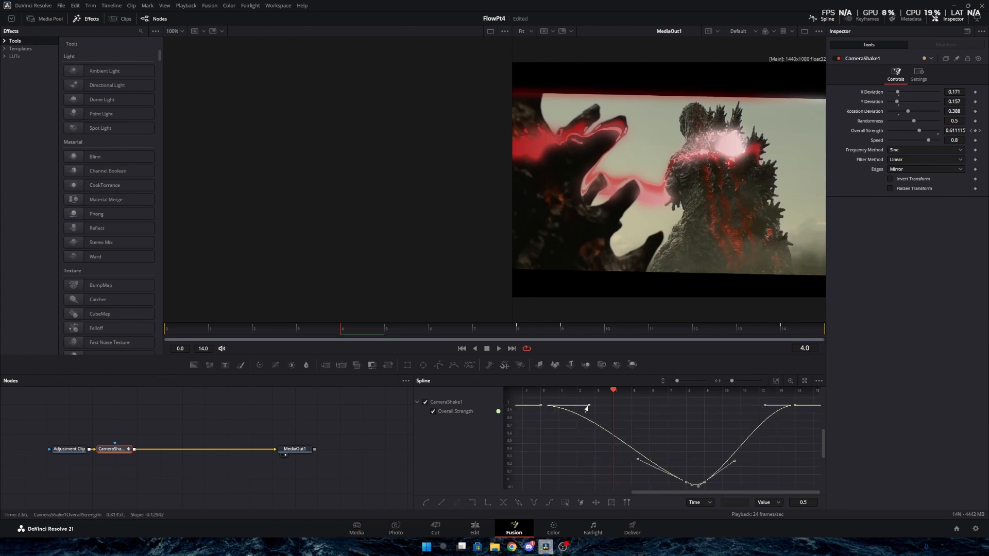
drag(588, 406, 560, 450)
drag(637, 460, 576, 479)
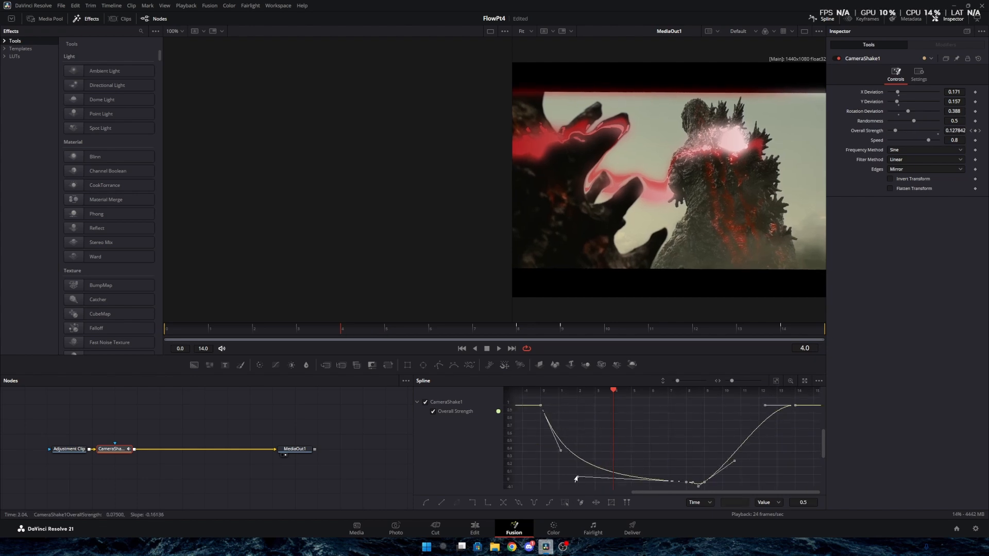
drag(765, 405, 765, 478)
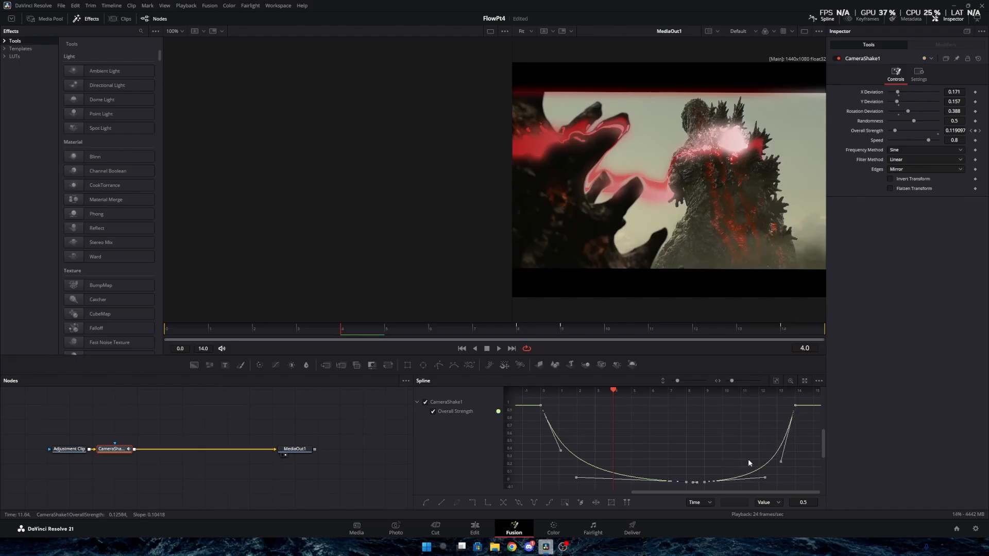
- Play back the eased camera shake in the composition and in the edit timeline
key(space)
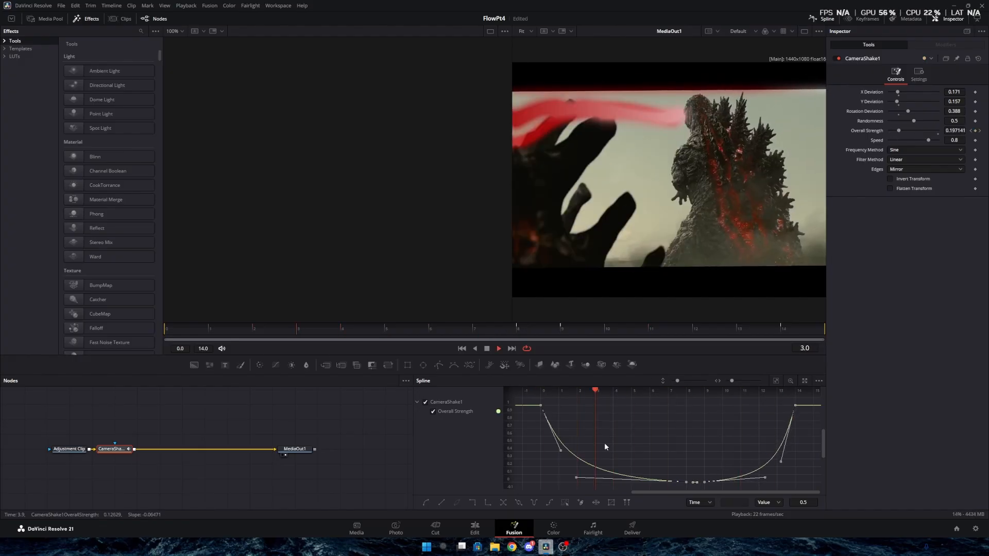
click(478, 528)
key(space)
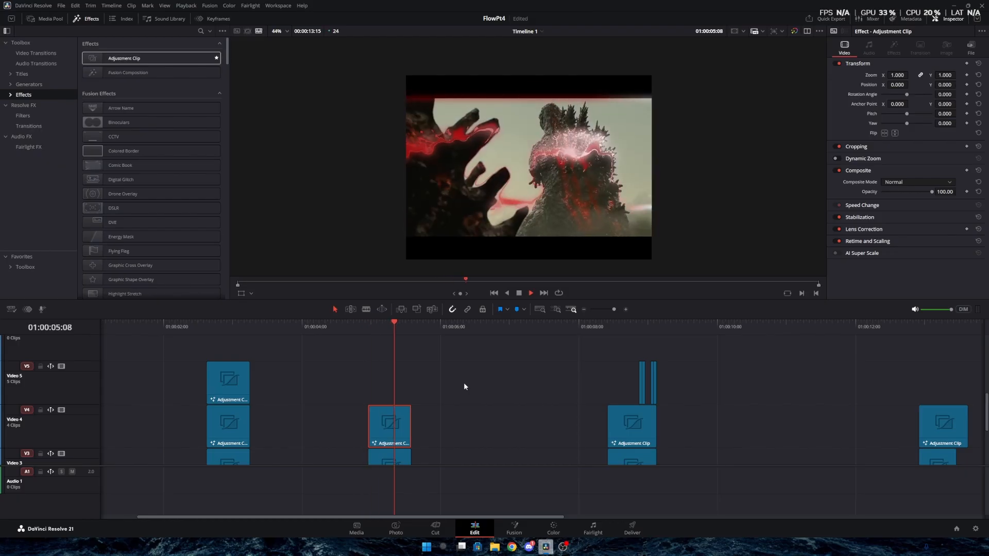
- Place an adjustment clip on Video 5 at 01:00:05:05 and cut it down to a single frame
scroll(474, 439, down, 3)
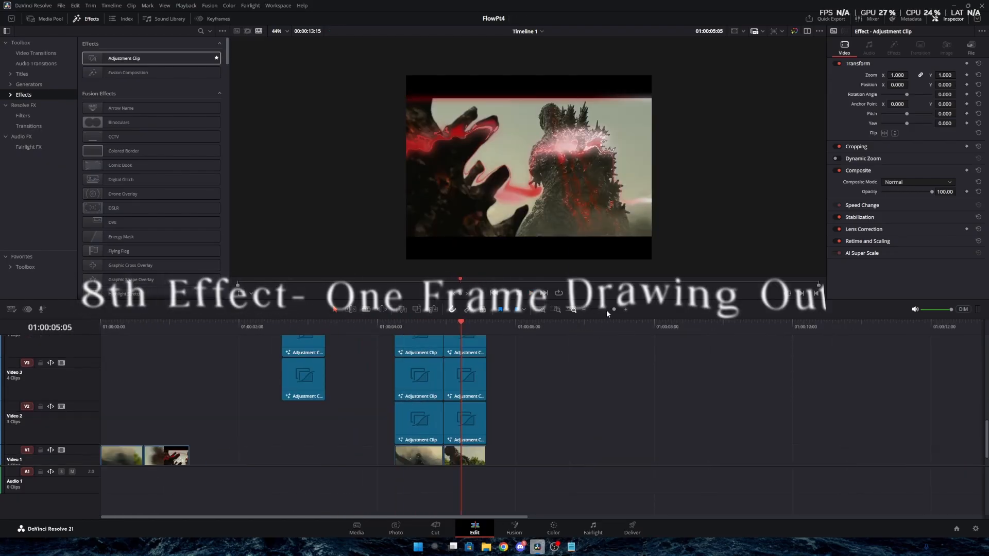
drag(607, 310, 614, 310)
scroll(477, 457, up, 3)
drag(129, 58, 404, 416)
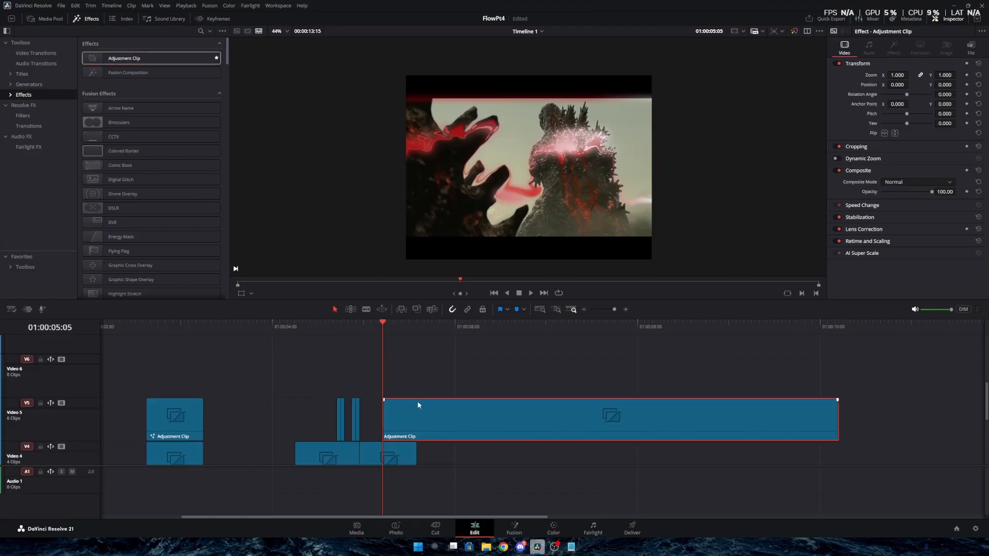
key(Right)
key(ctrl+b)
click(422, 415)
key(Delete)
click(382, 332)
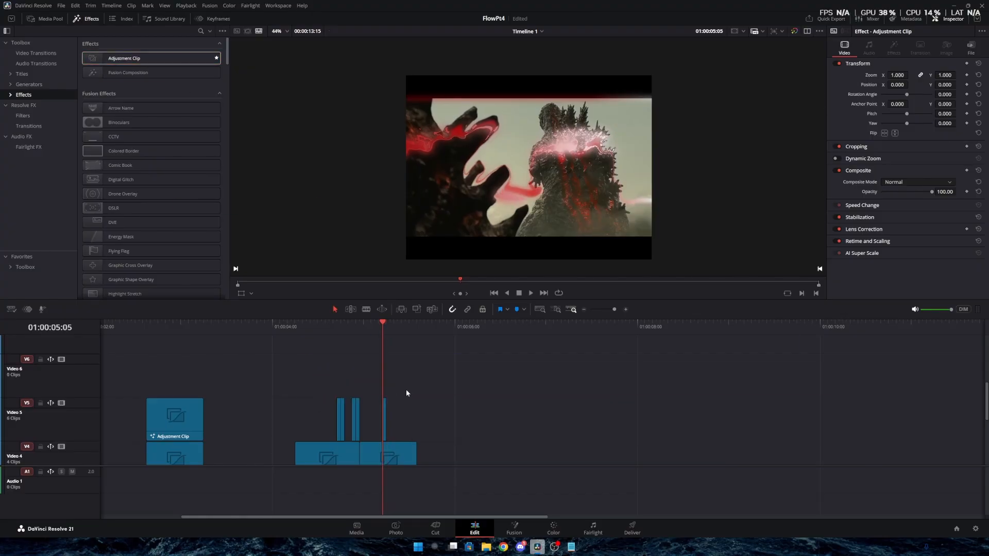
- Open the one-frame adjustment clip in Fusion, add a Paint node after its Adjustment Clip node and set the stroke size to 0.256
drag(612, 310, 617, 310)
right_click(549, 426)
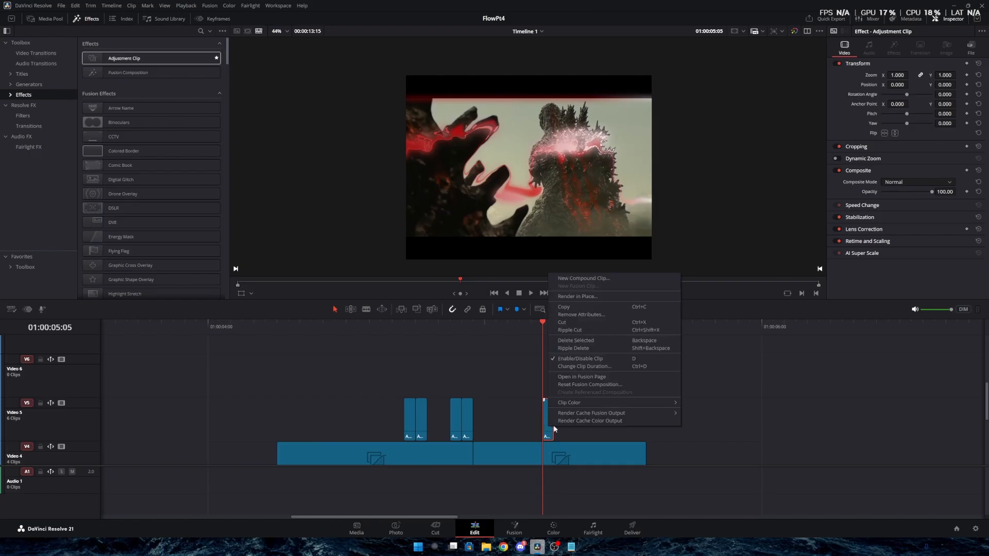
key(Escape)
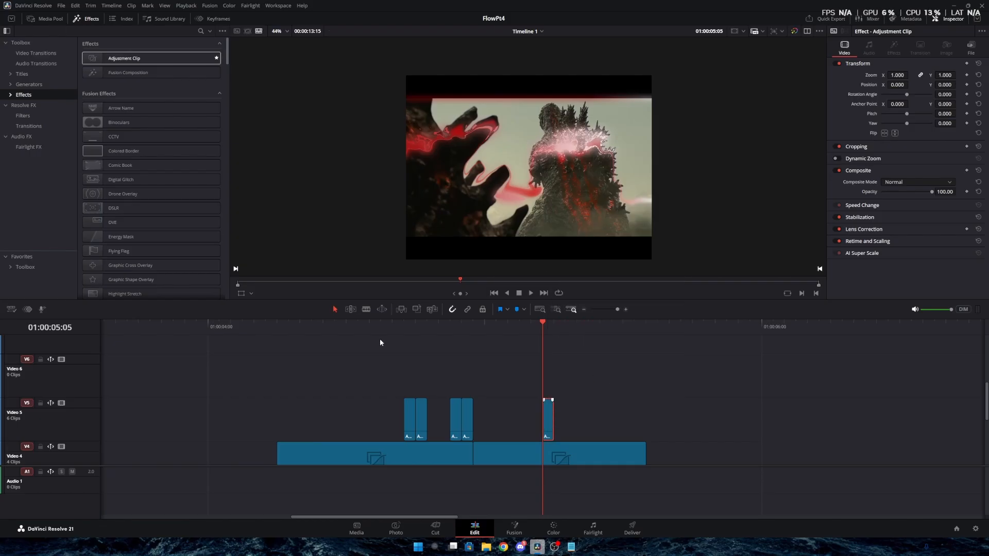
key(shift+5)
key(shift+space)
text(paint)
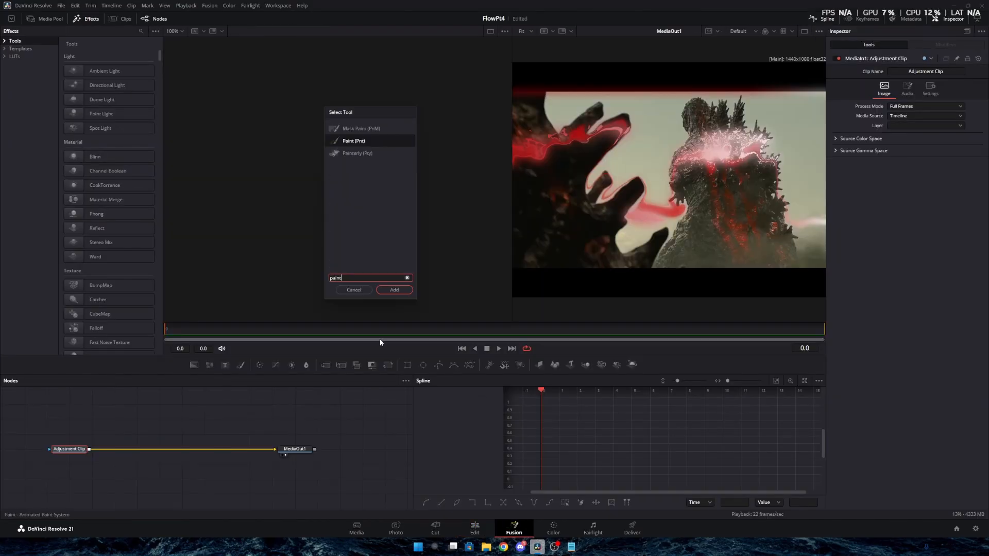
key(Return)
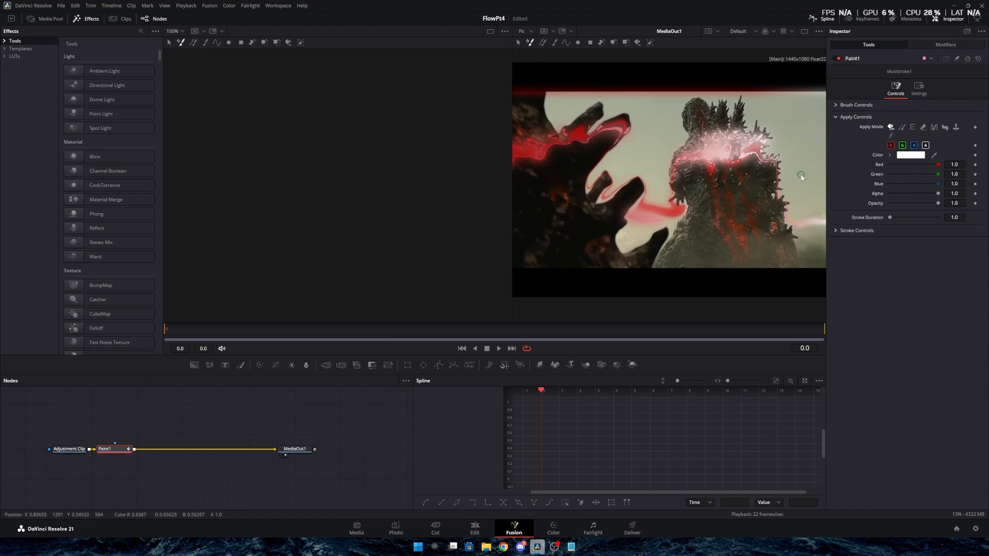
click(838, 230)
drag(954, 260, 939, 260)
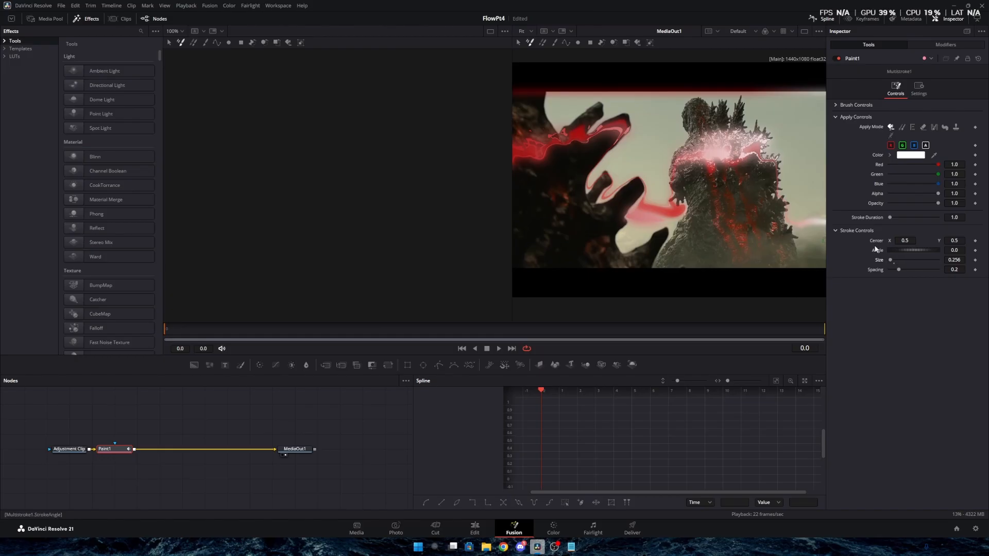
- Paint rough white strokes around Godzilla's whole silhouette, including the back spikes and the base
scroll(687, 215, down, 3)
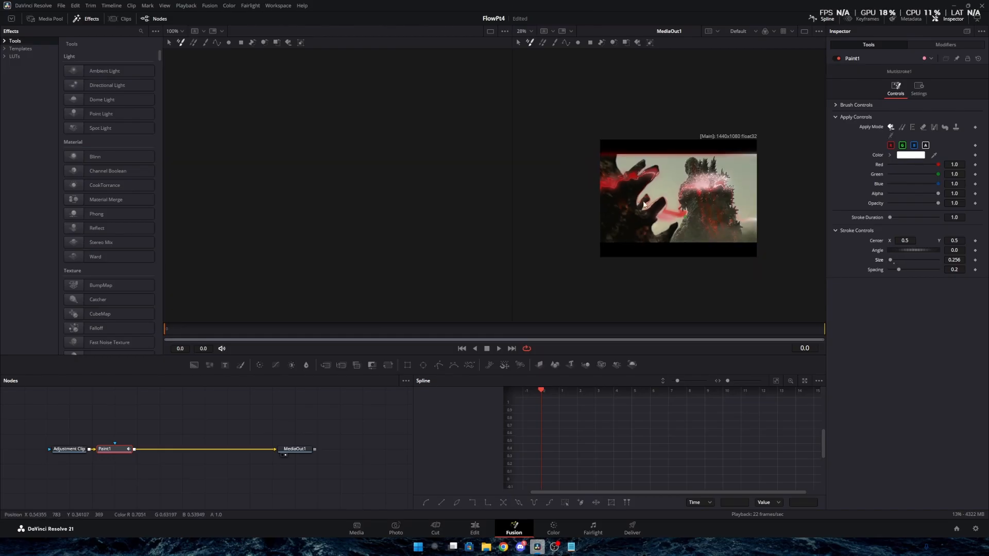
scroll(649, 214, down, 2)
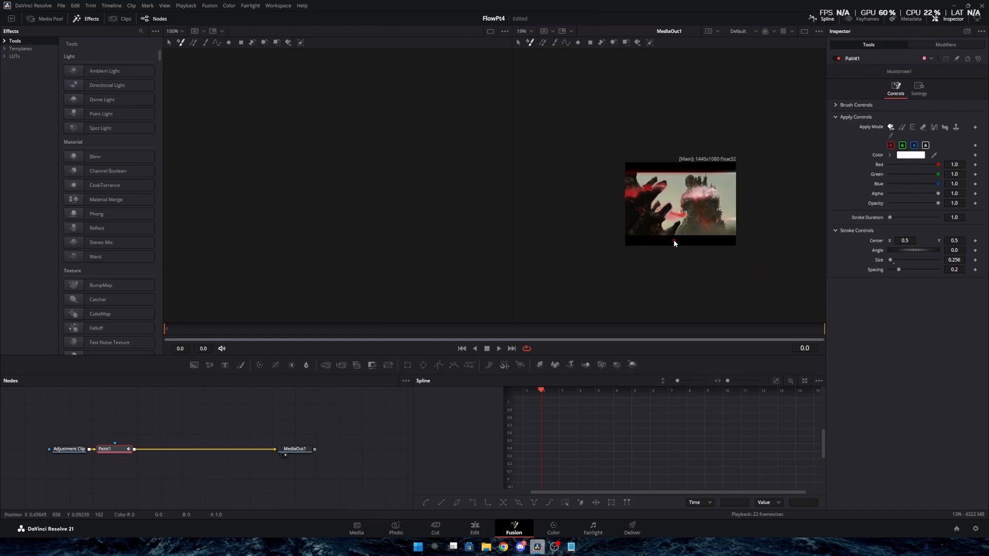
scroll(691, 247, up, 1)
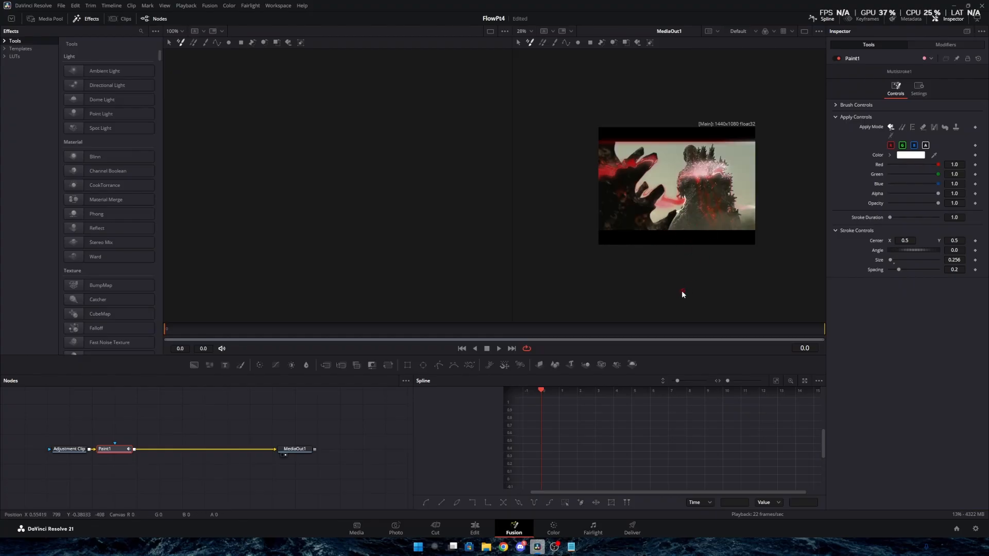
drag(687, 249, 639, 244)
drag(661, 283, 628, 254)
drag(590, 193, 657, 195)
mouse_move(812, 307)
mouse_down()
mouse_move(758, 304)
mouse_move(773, 289)
mouse_up()
drag(572, 166, 549, 105)
drag(663, 99, 673, 170)
drag(563, 52, 625, 54)
drag(586, 208, 592, 155)
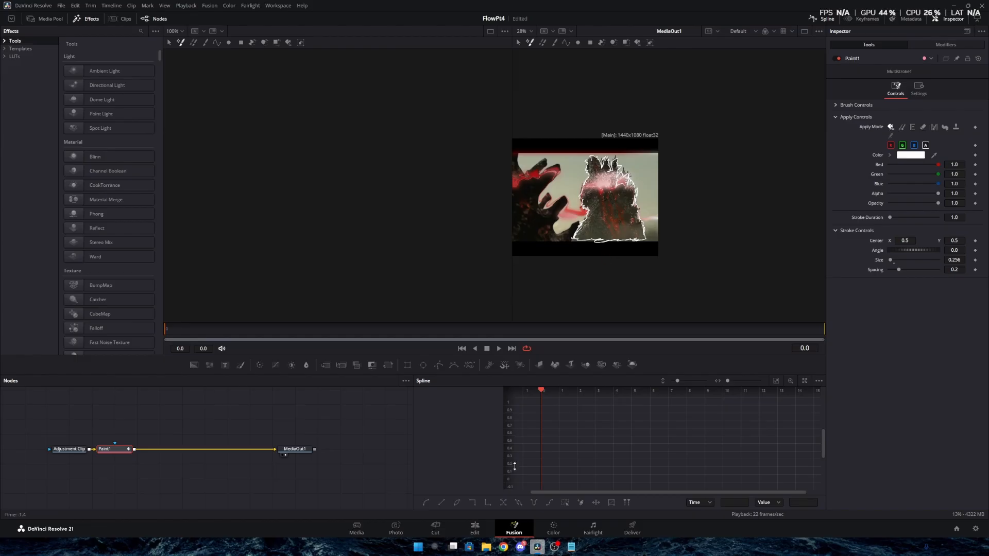
- Return to the edit timeline and play back the section with the one-frame drawing over Godzilla
click(474, 529)
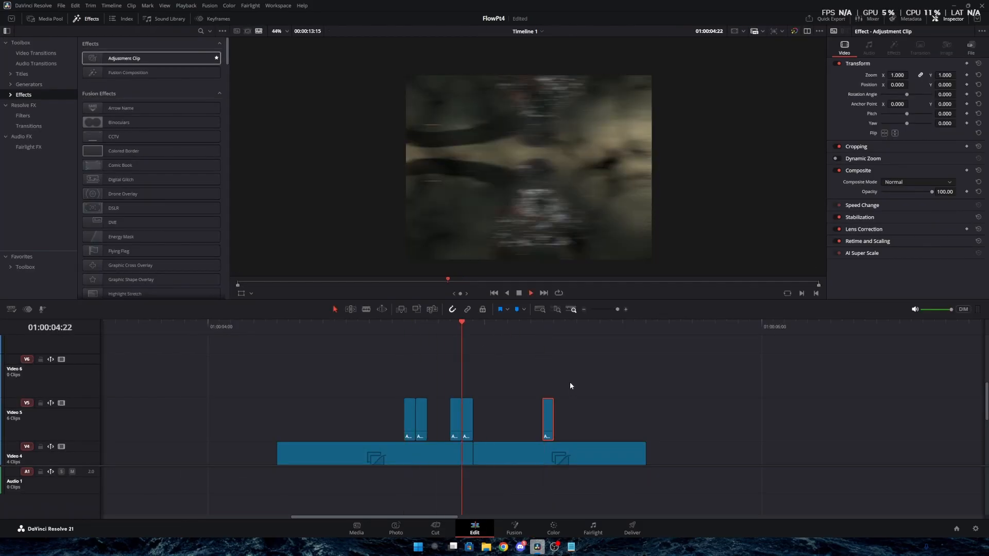
key(space)
scroll(552, 219, down, 1)
drag(479, 328, 337, 343)
key(space)
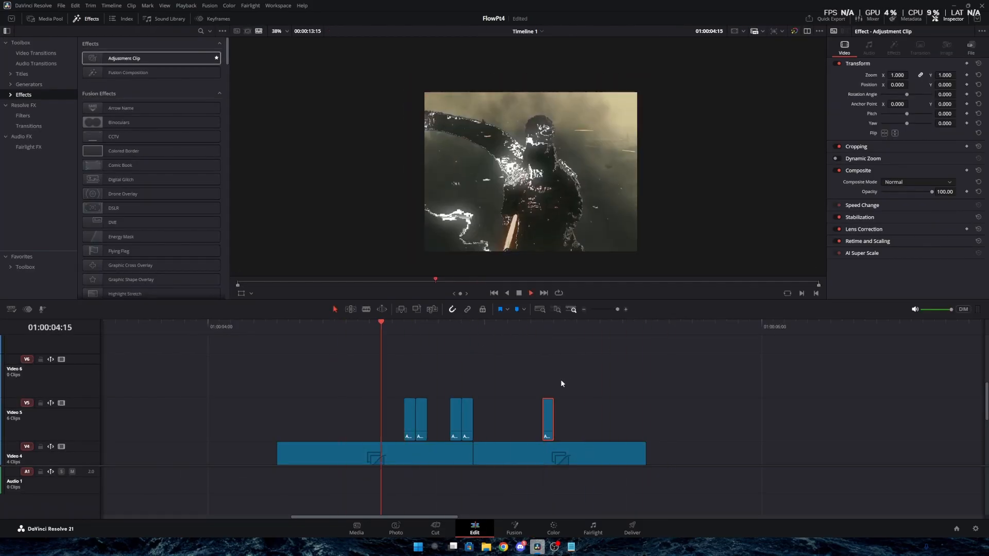
key(space)
drag(527, 328, 416, 340)
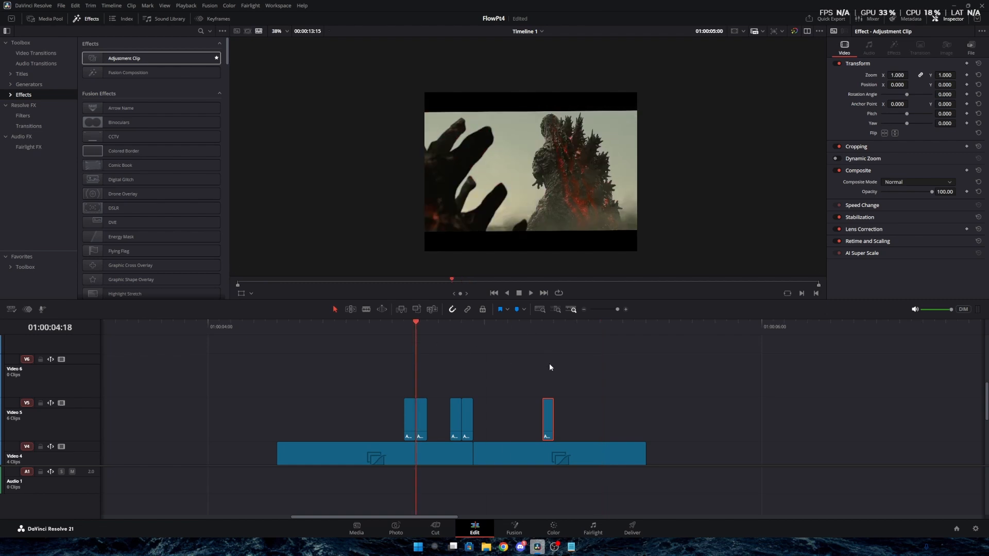
key(space)
key(space)
- Duplicate the painted one-frame adjustment clip two frames after the original on Video 5 and play back the sequence repeatedly
drag(573, 411, 483, 378)
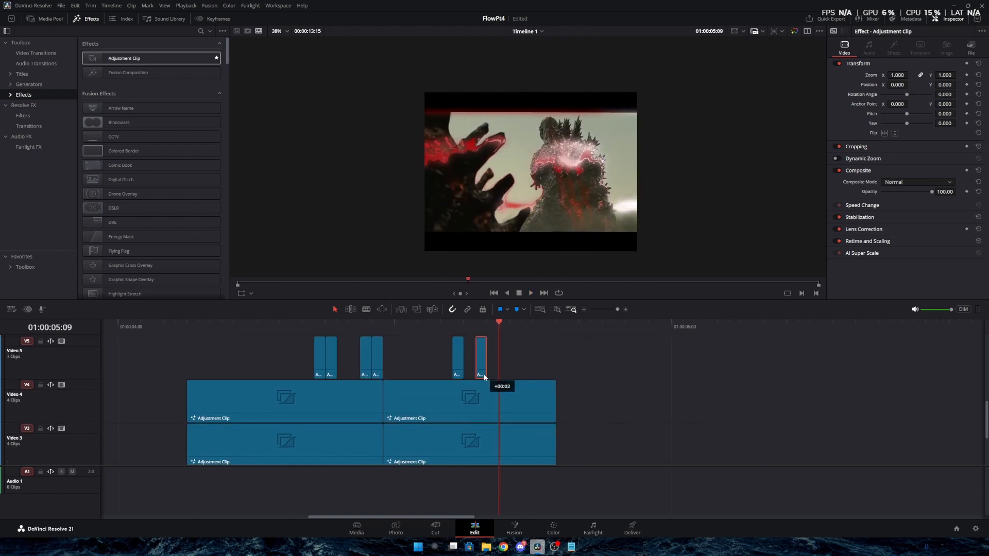
drag(438, 330, 327, 341)
key(space)
key(space)
drag(494, 328, 291, 340)
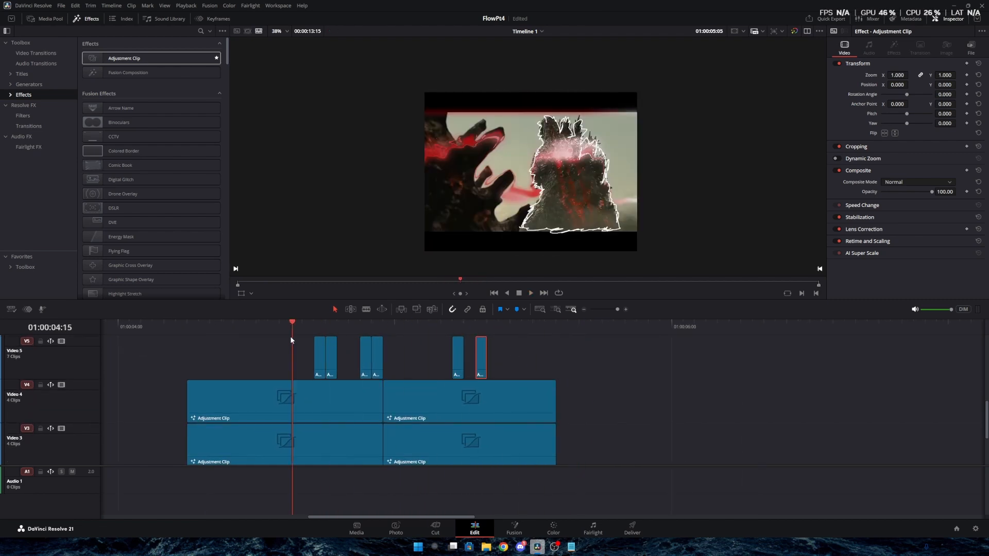
key(space)
key(space)
drag(503, 329, 222, 340)
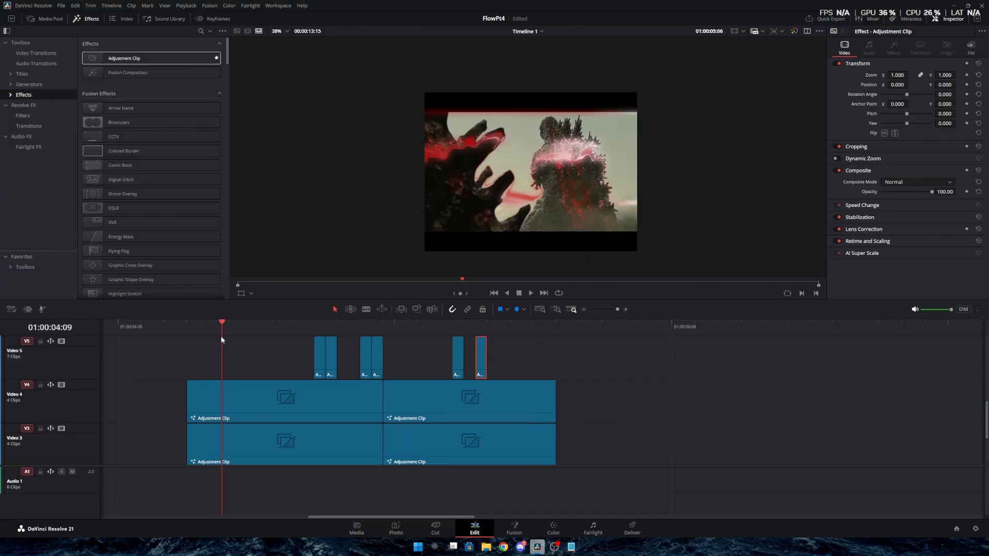
key(space)
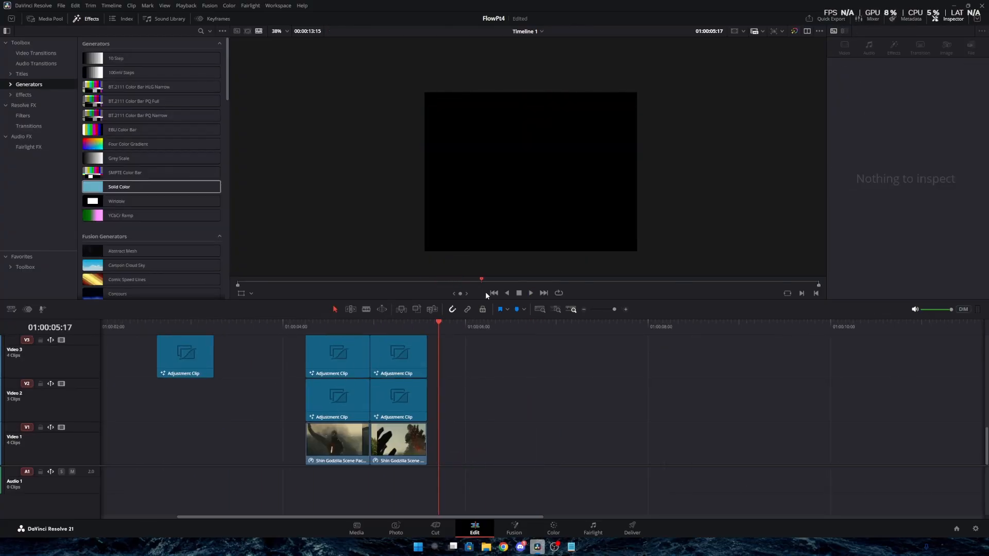